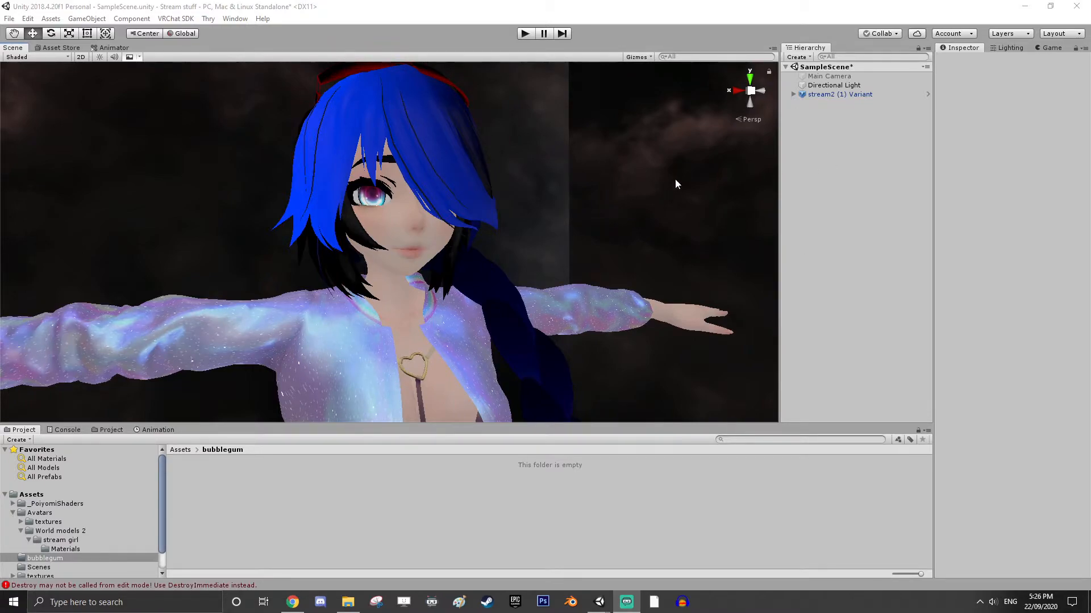
Create an empty object at the root of the scene and name it bubble
right_click(843, 146)
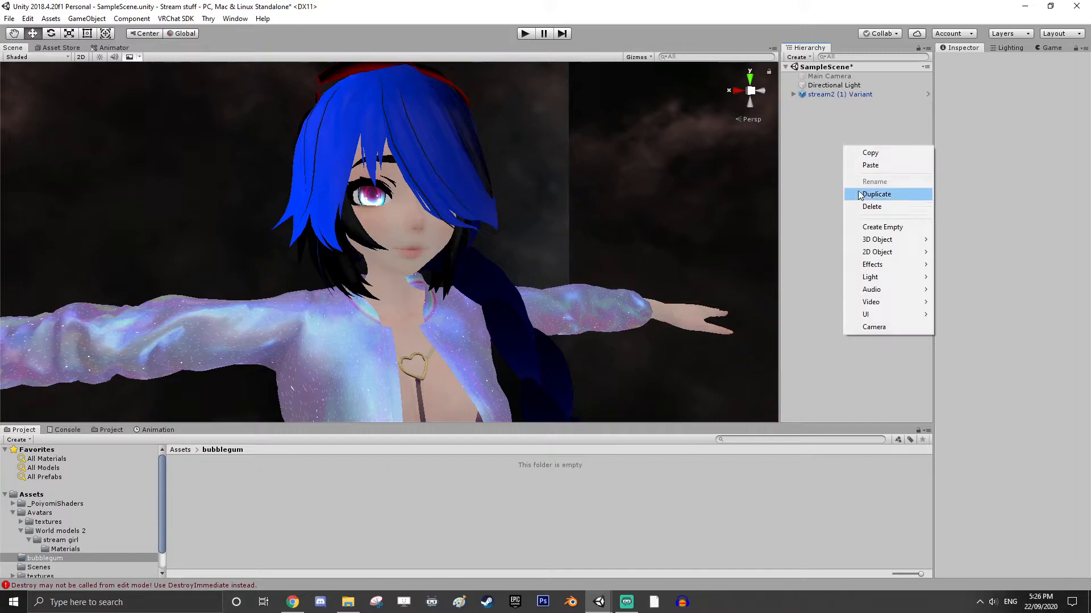
left_click(887, 228)
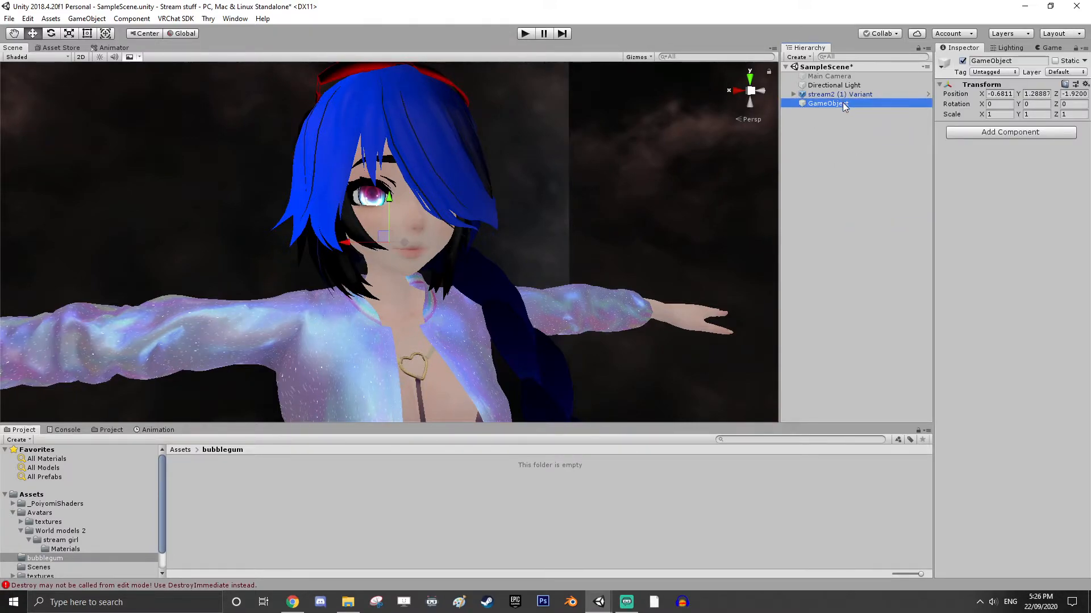
double_click(843, 103)
left_click(842, 103)
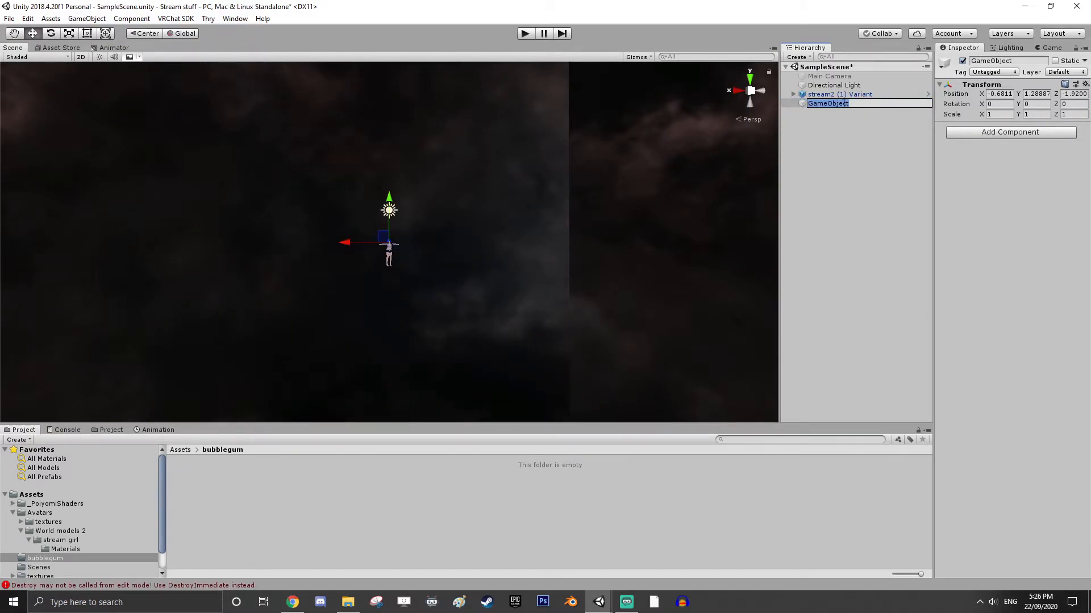
type("bubble")
left_click(830, 181)
Set the bubble object's position to 0 on the X, Y and Z axes
scroll(435, 265, "up", 15)
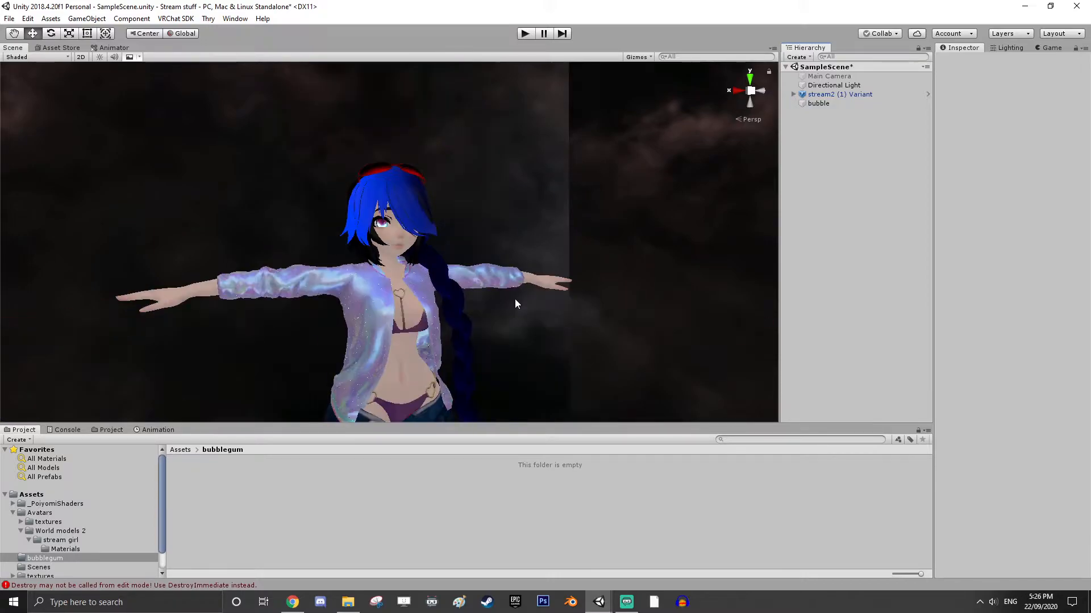
left_click(817, 104)
right_click_drag(295, 279, 426, 298)
middle_click_drag(426, 299, 478, 302)
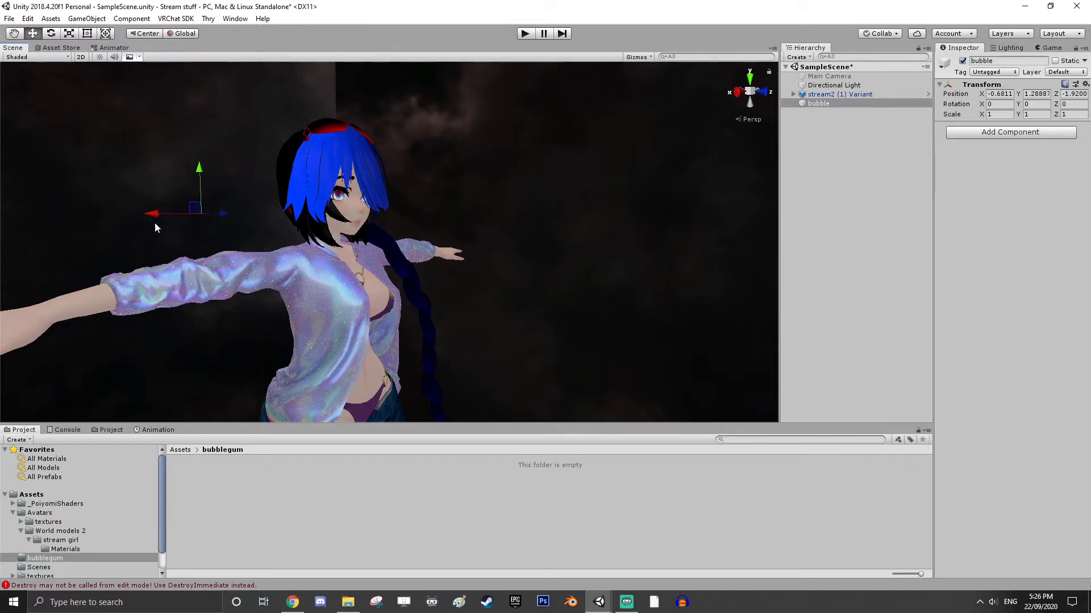
left_click(1004, 94)
type("0")
key("Tab")
type("0")
key("Tab")
type("0")
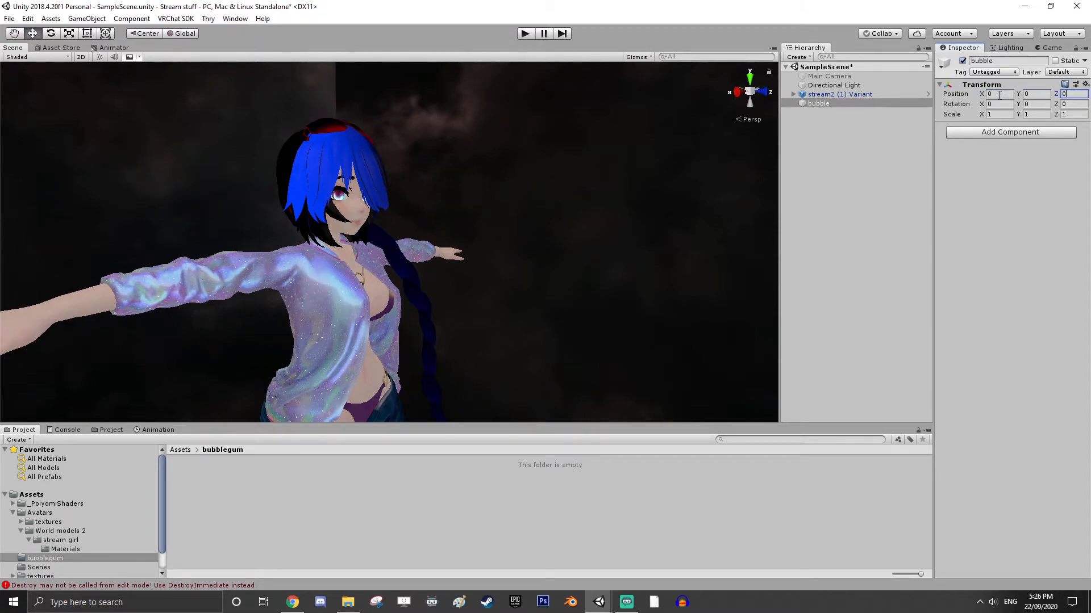
Move the bubble object up and forward to just in front of the avatar's mouth, at about Y 1.272 and Z 0.205
scroll(595, 315, "down", 6)
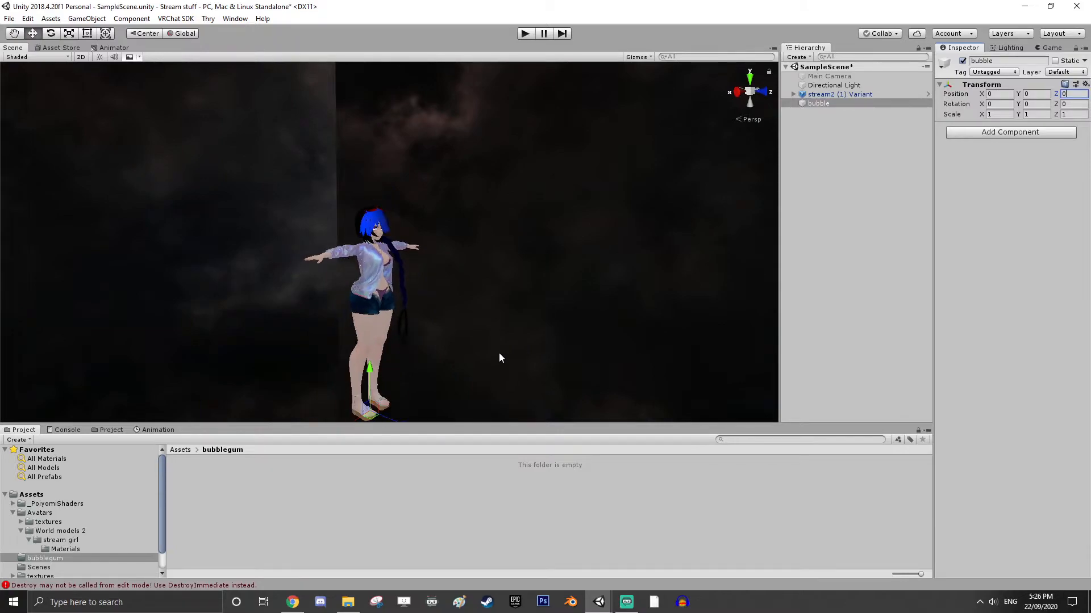
left_click_drag(370, 357, 362, 202)
left_click_drag(404, 239, 419, 255)
scroll(420, 257, "up", 8)
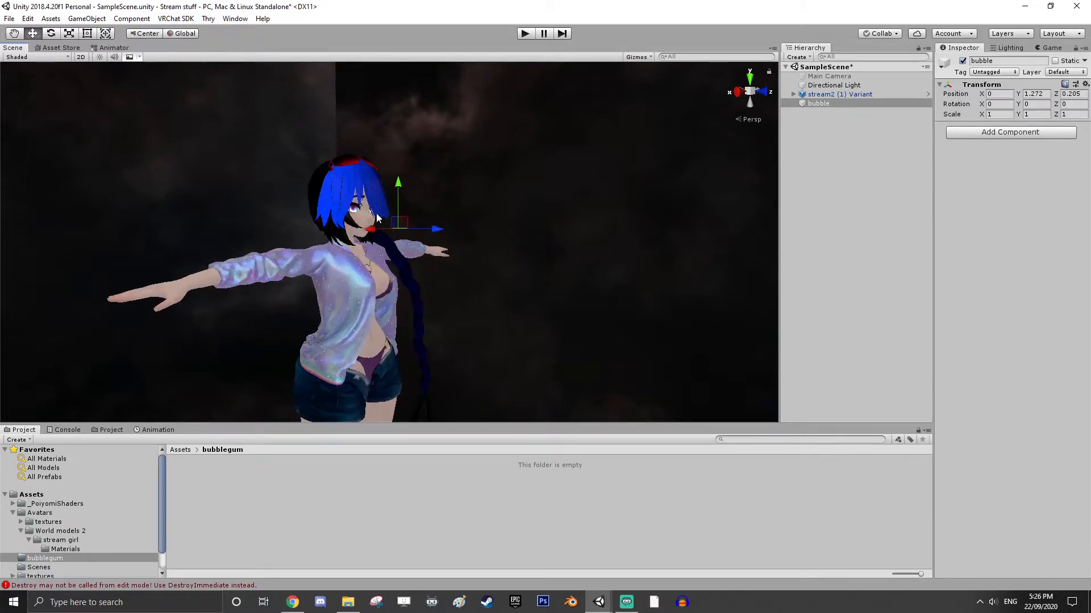
right_click_drag(463, 277, 487, 291)
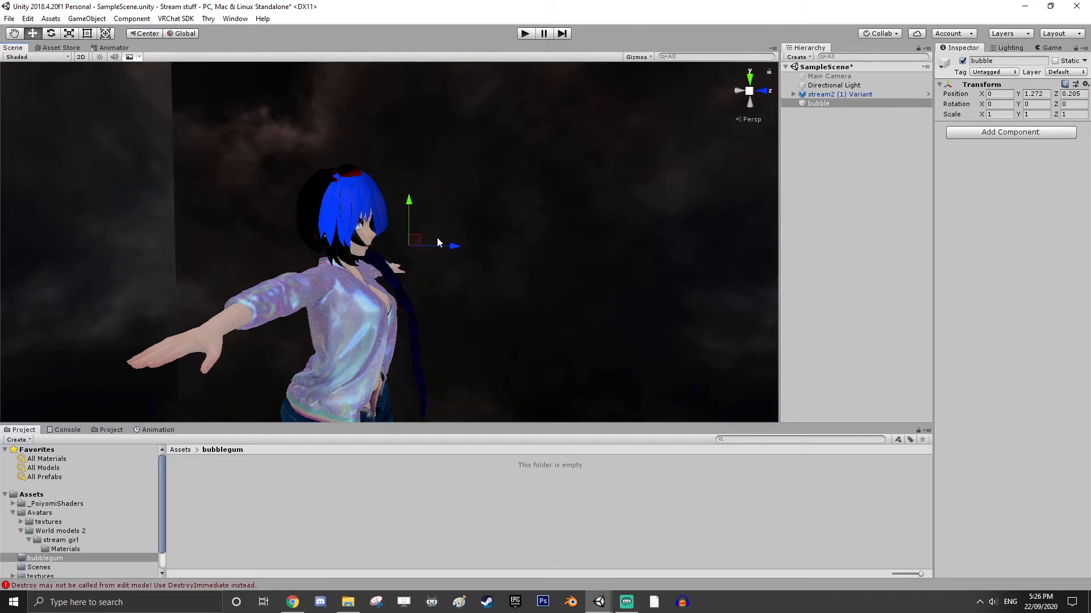
Add a 3D sphere as a child of the bubble object and remove its Sphere Collider component
right_click(824, 104)
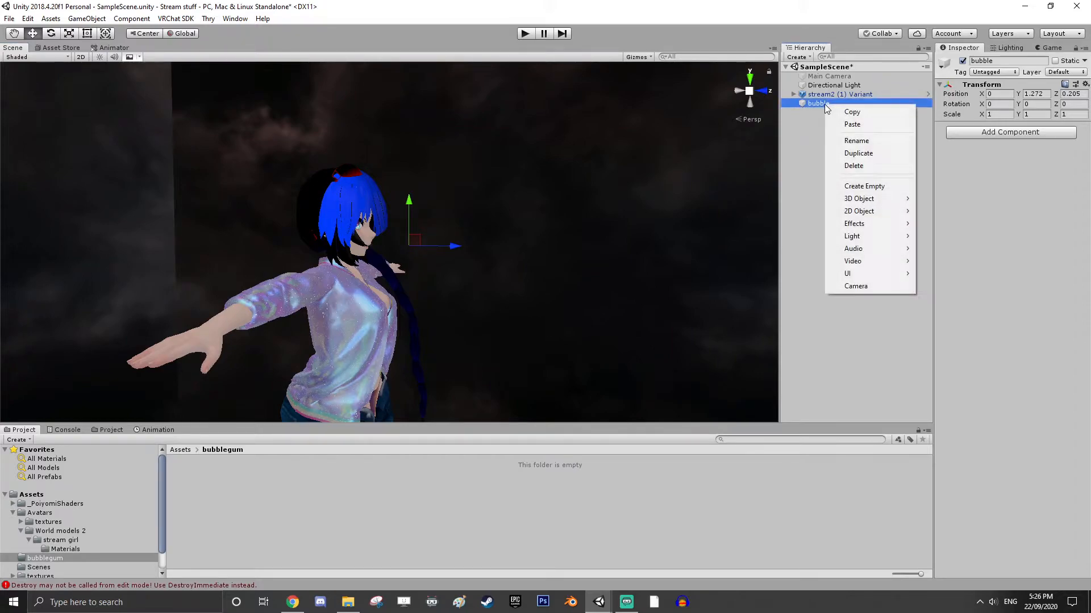
mouse_move(873, 200)
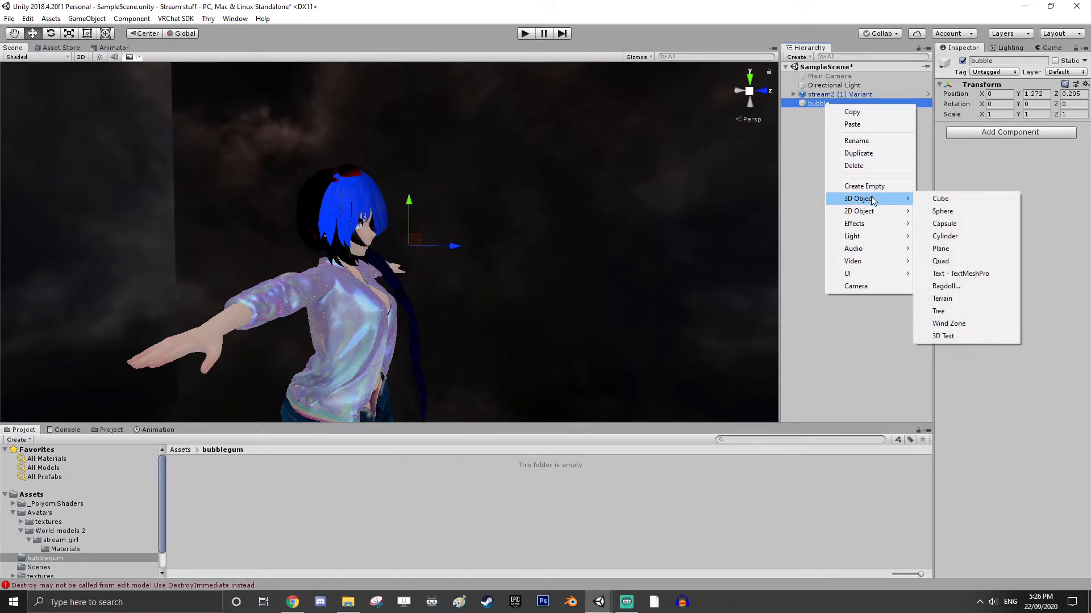
left_click(942, 211)
scroll(507, 273, "down", 4)
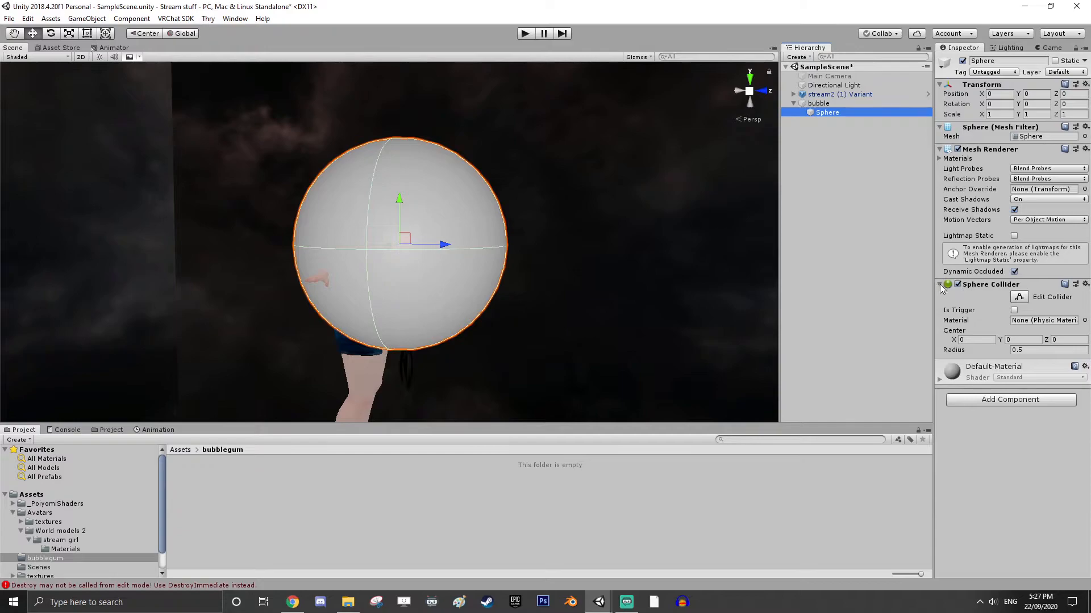
left_click(1084, 284)
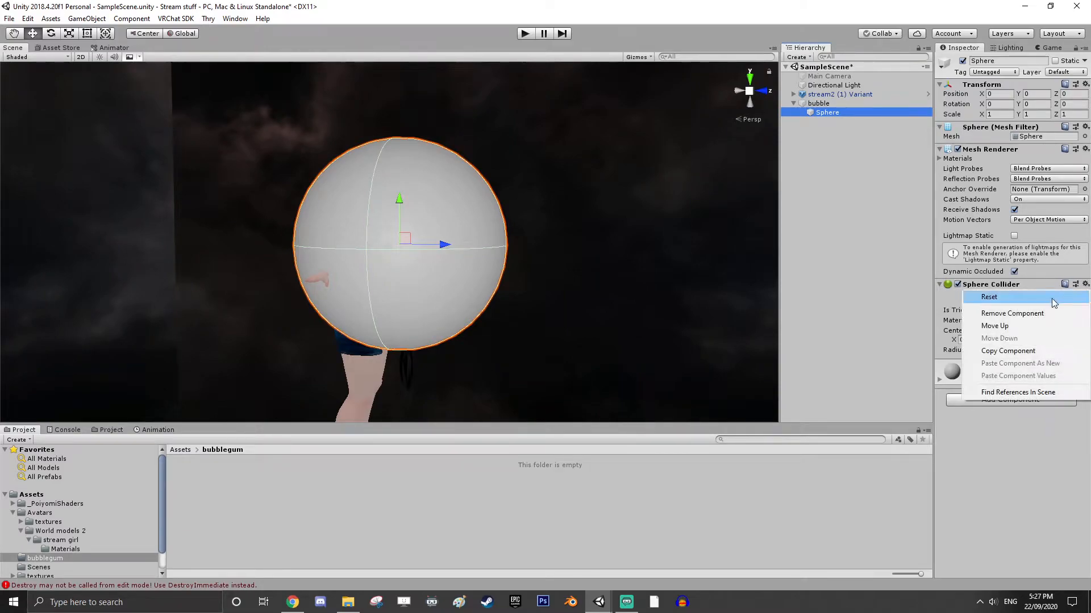
left_click(1032, 313)
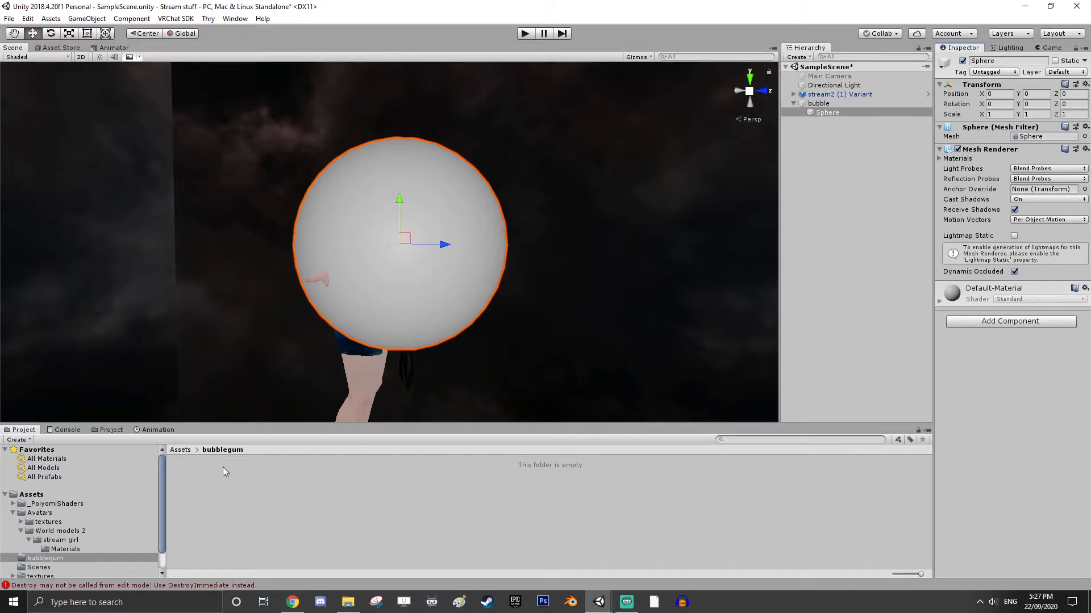
Create a new material named bubble in the bubblegum folder
scroll(52, 524, "down", 2)
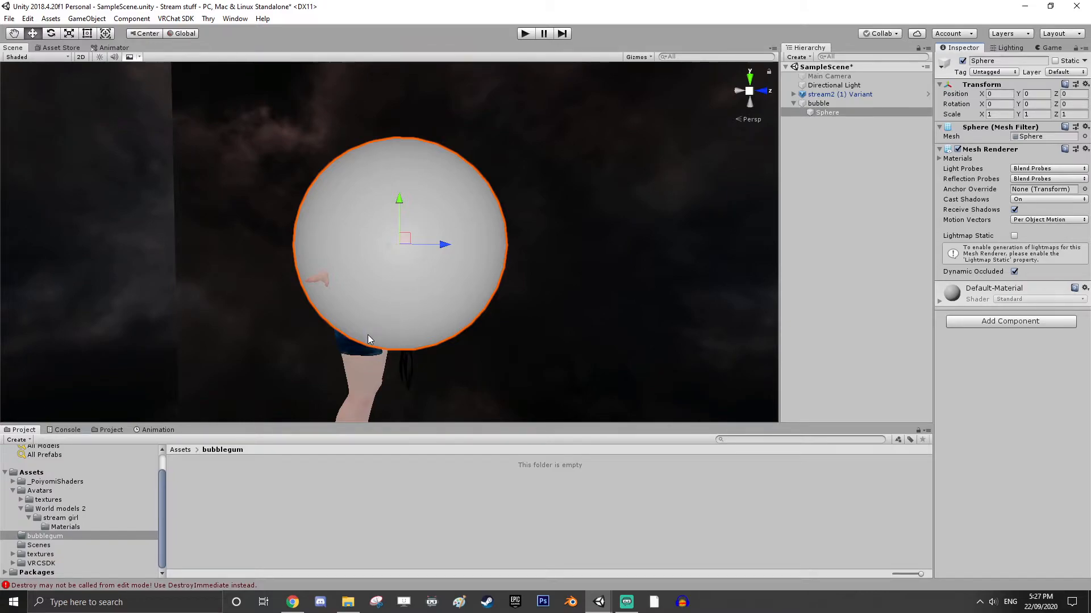
right_click(349, 513)
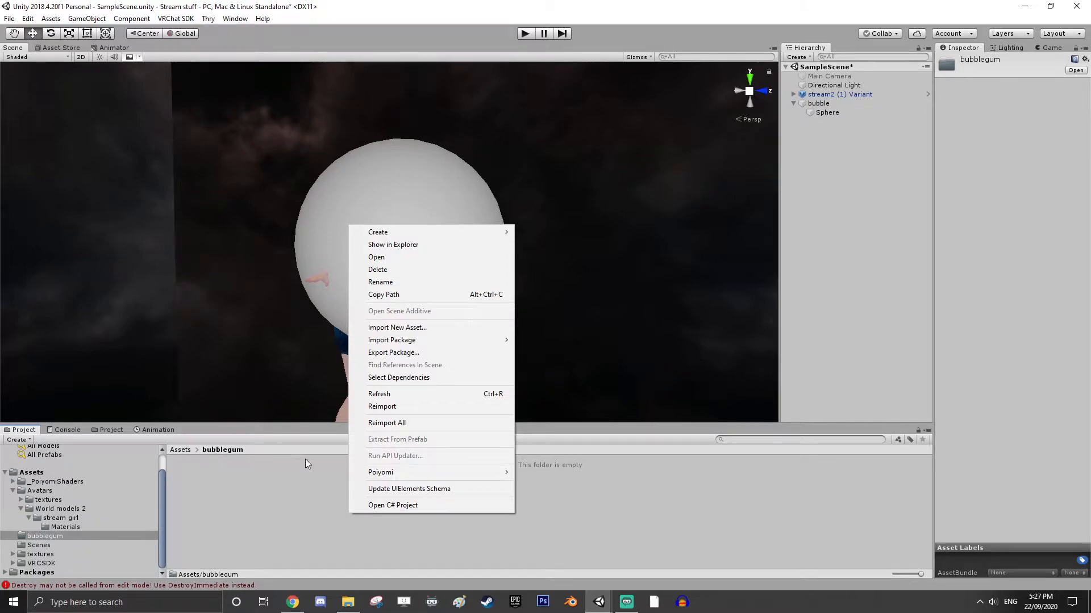
mouse_move(418, 233)
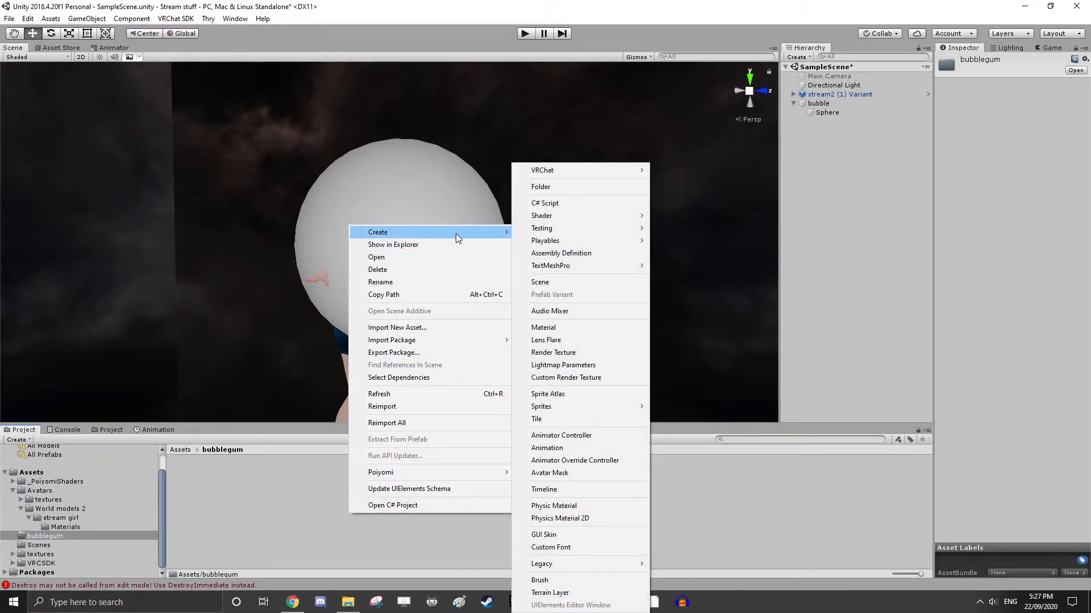
left_click(564, 328)
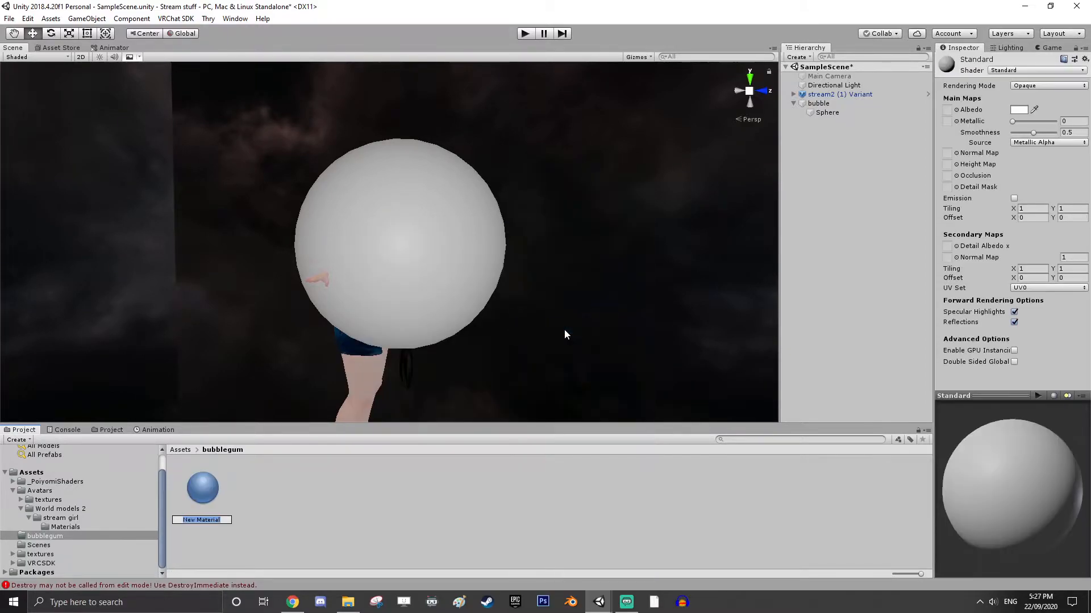
type("bubble")
key("Return")
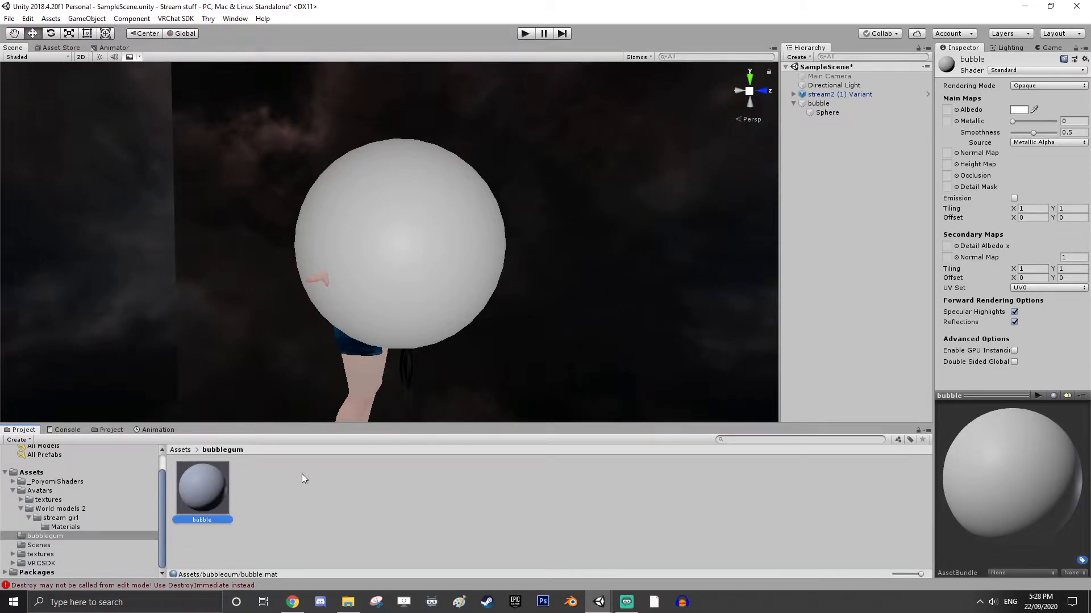
Switch the bubble material's shader to .poiyomi/Toon/Advanced/Opaque and apply the material to the sphere
left_click(1025, 70)
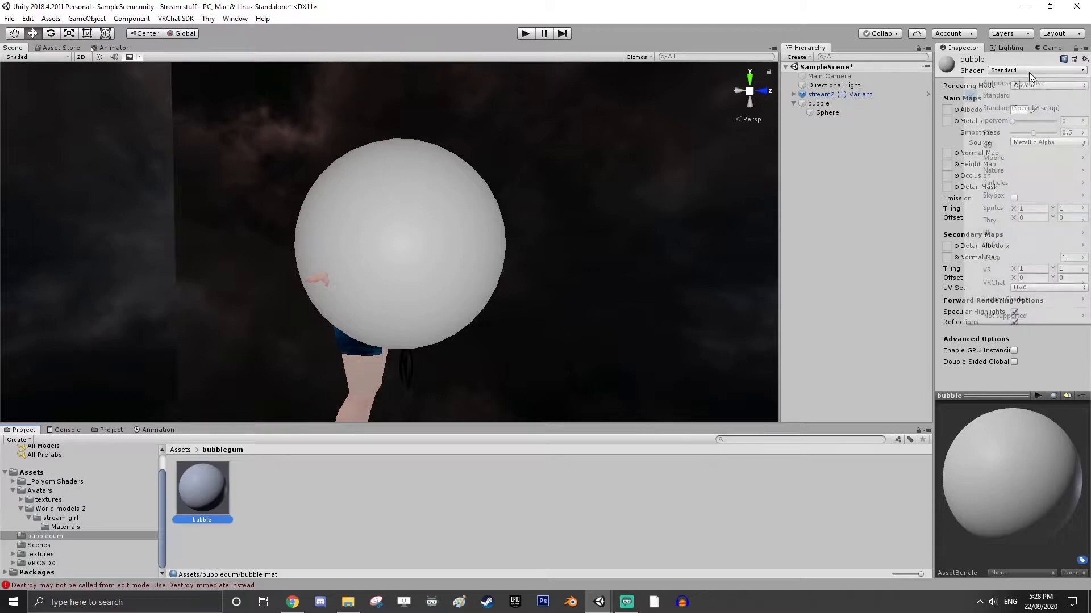
mouse_move(1017, 120)
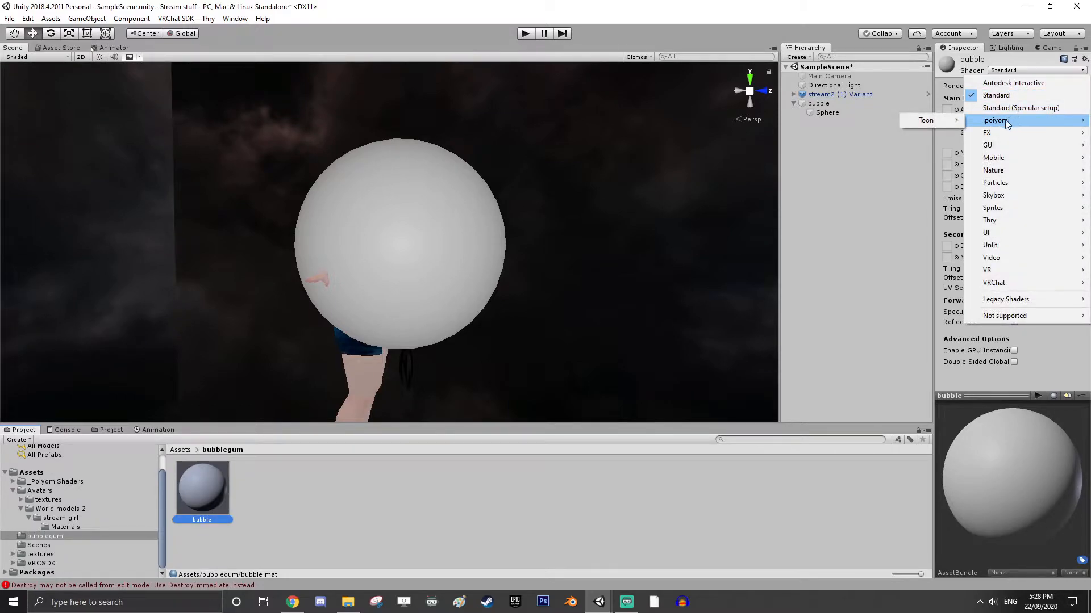
mouse_move(949, 124)
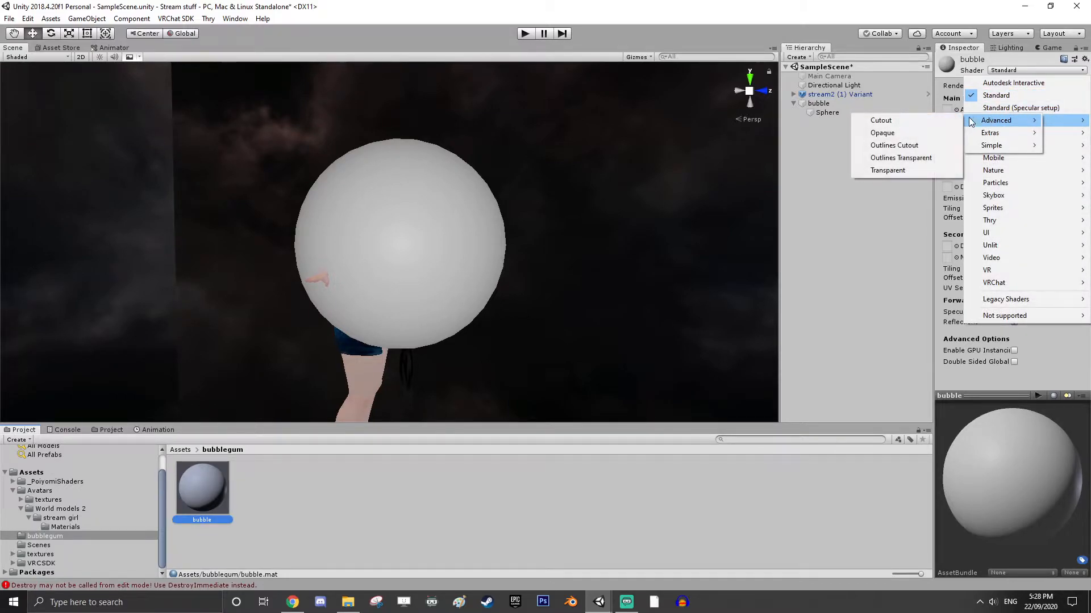
left_click(919, 131)
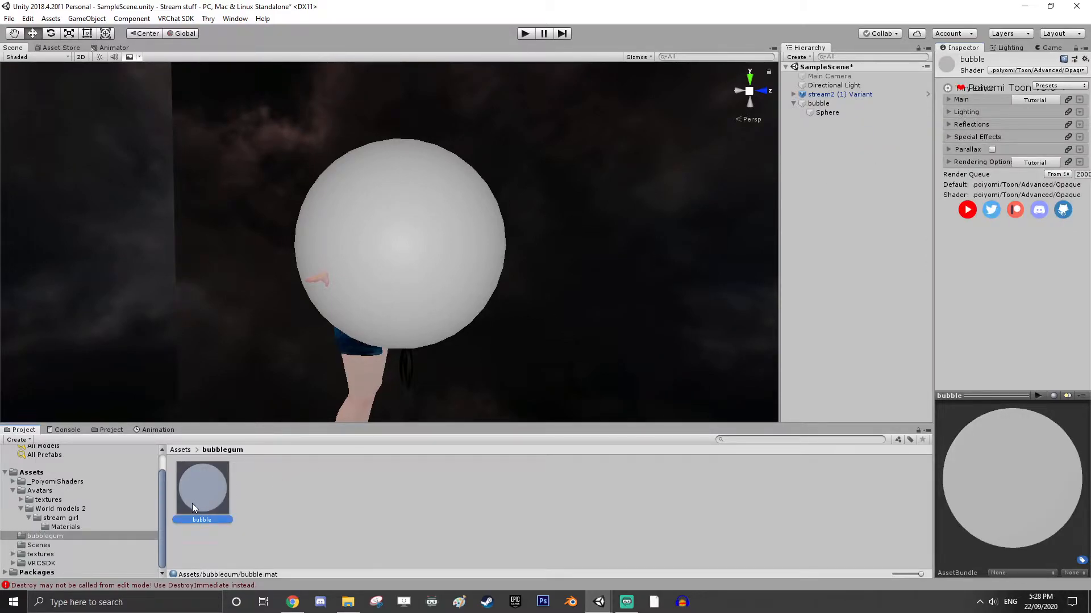
Set Shadow Strength to 0 in the bubble material's Light & Shadow settings, widening the Inspector for readability
left_click(951, 114)
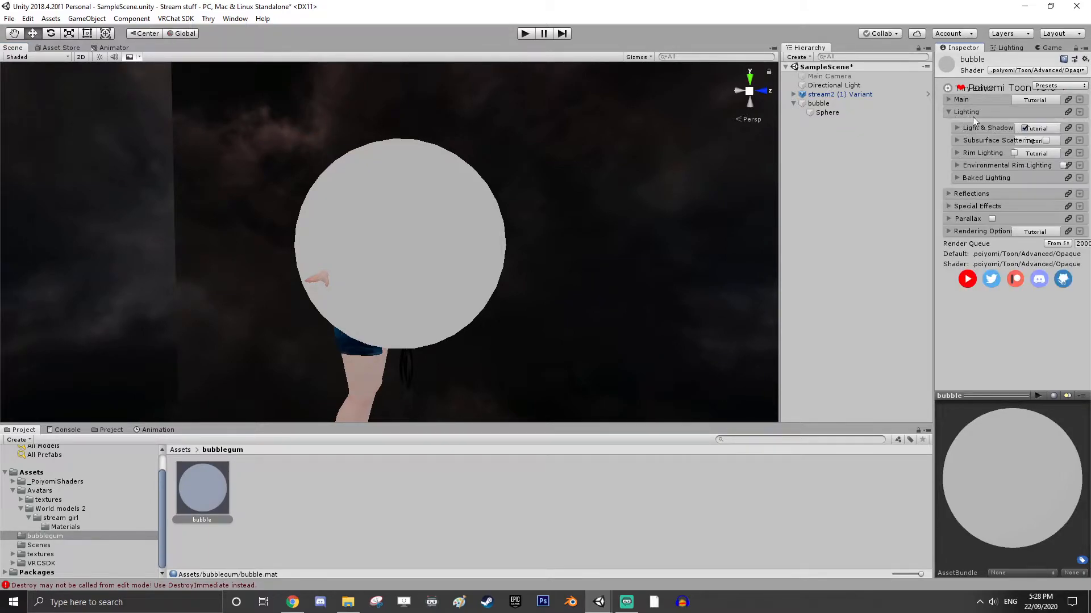
left_click(955, 128)
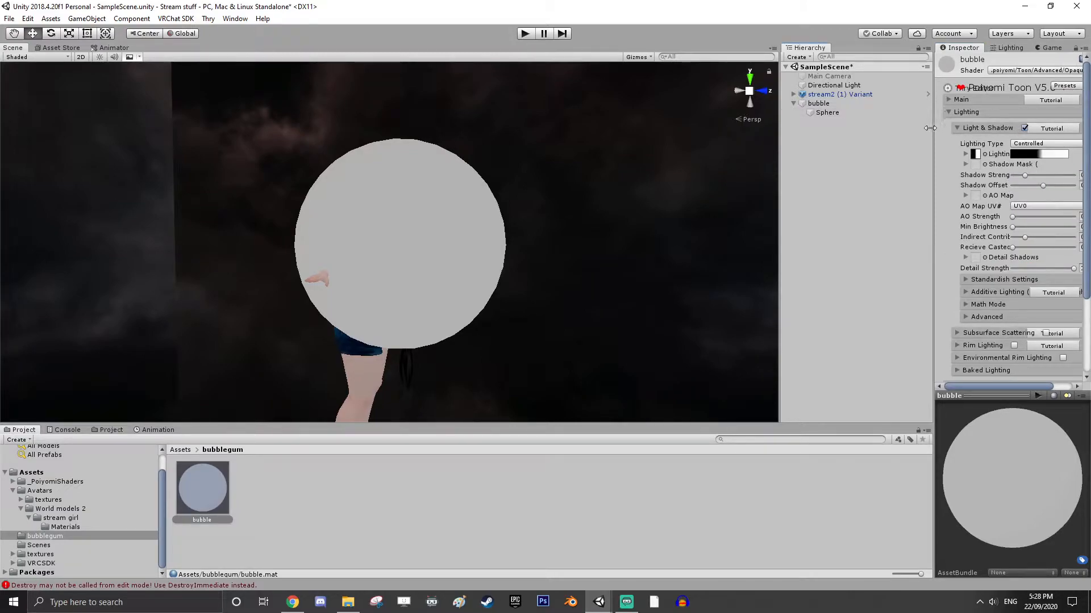
left_click_drag(933, 132, 889, 132)
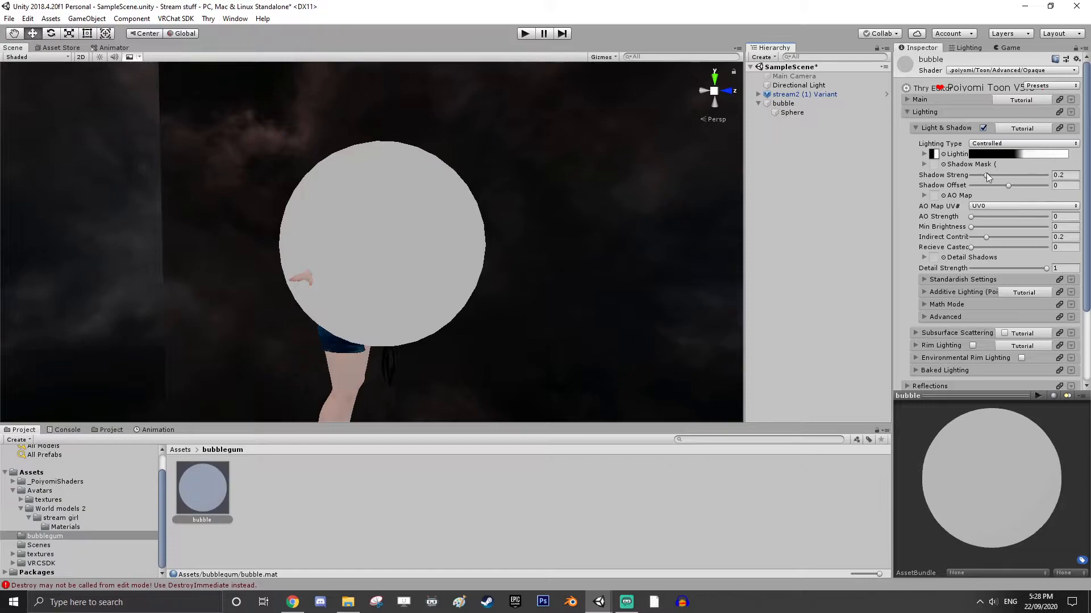
left_click_drag(987, 175, 970, 176)
Enable the first Matcap in the bubble material's Reflections section and expand its settings
scroll(919, 328, "down", 3)
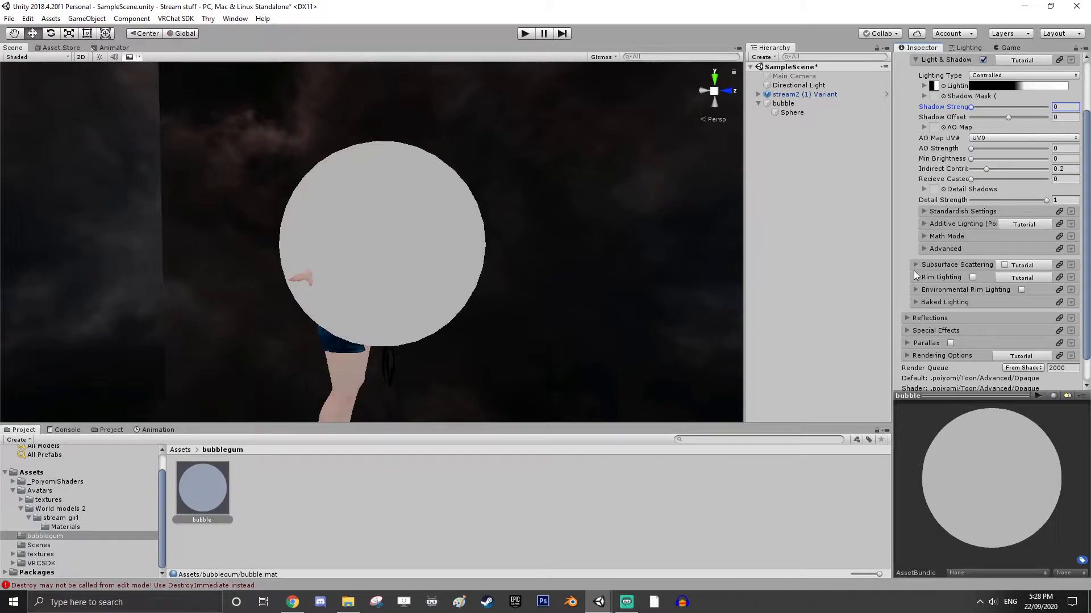
left_click(907, 319)
scroll(907, 319, "down", 3)
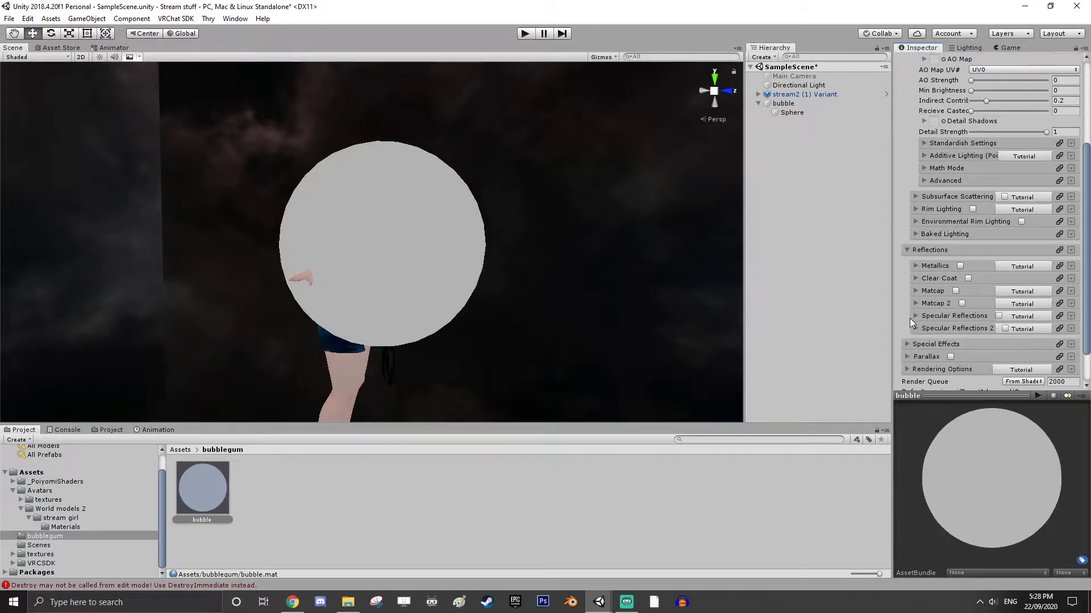
left_click(956, 290)
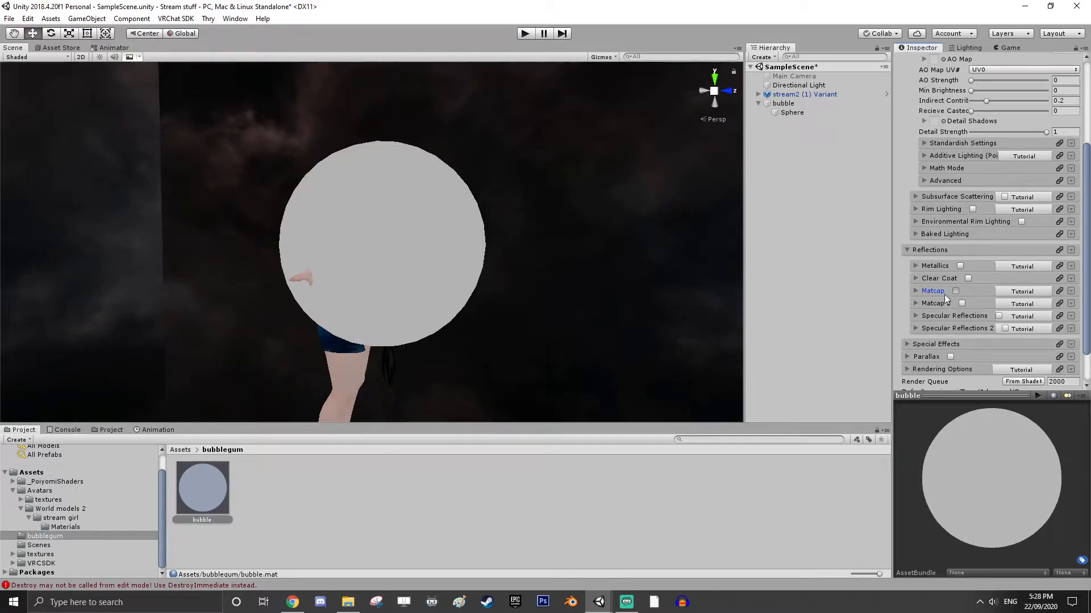
left_click(916, 291)
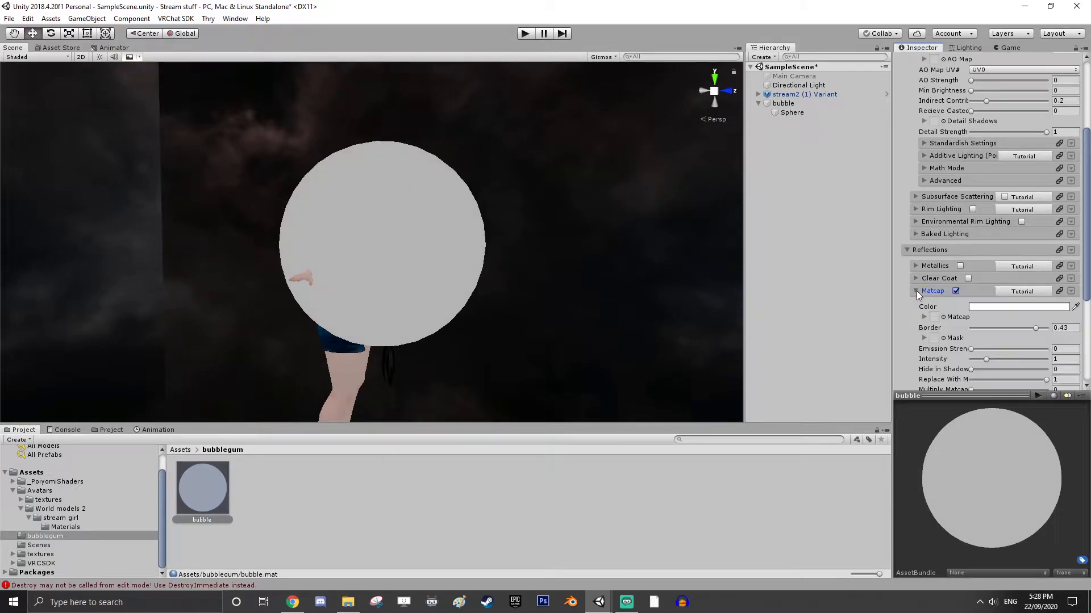
Search the textures for "mat" and assign the pink T_Matcap_MC (14) as the Matcap texture
left_click(942, 317)
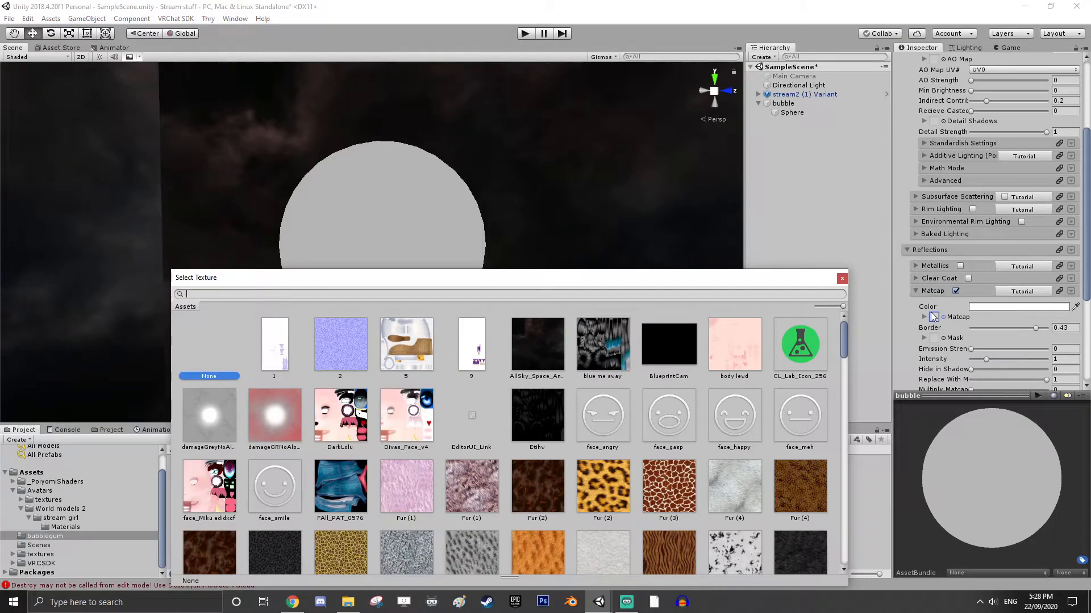
type("mat")
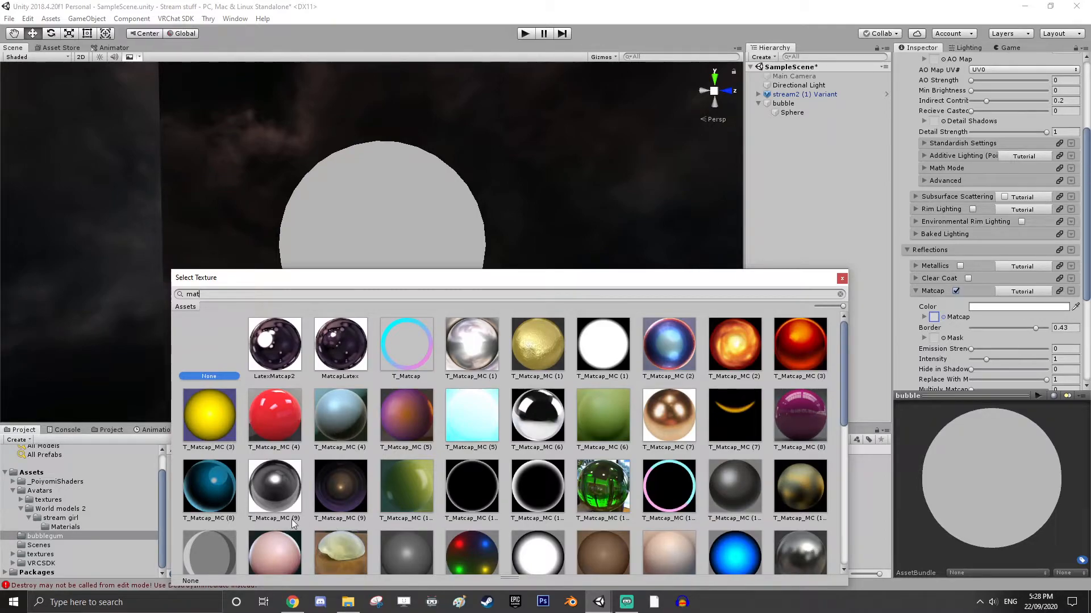
scroll(288, 520, "down", 3)
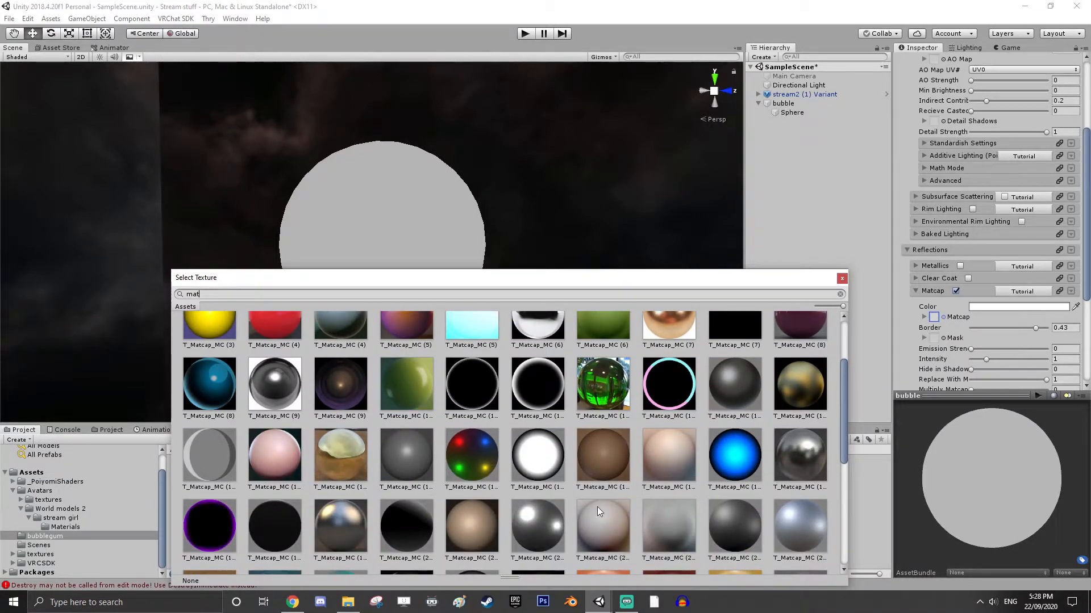
scroll(298, 499, "down", 3)
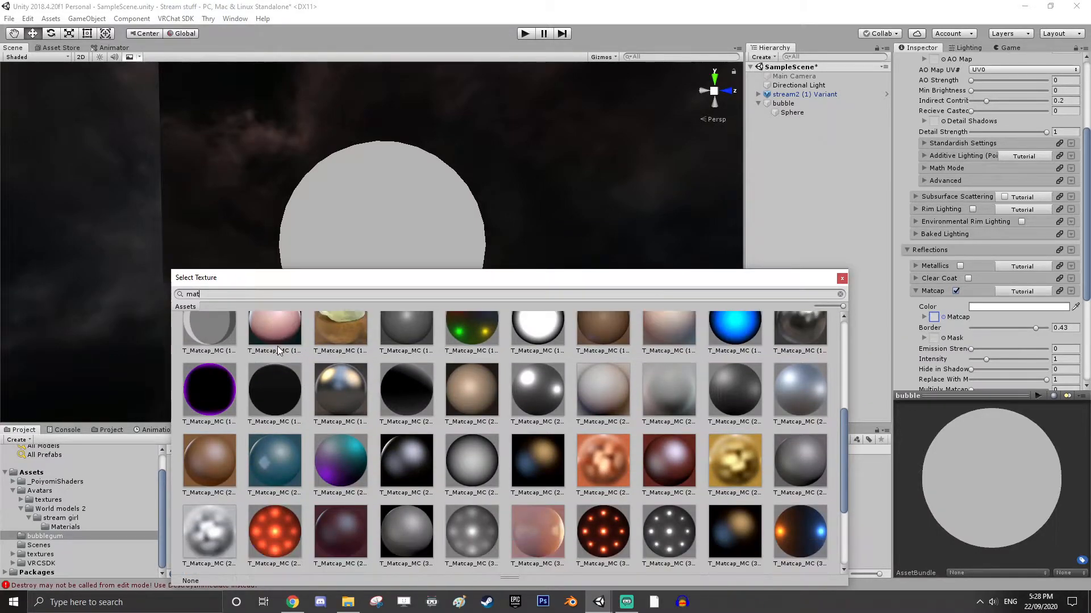
scroll(276, 358, "up", 1)
left_click(274, 389)
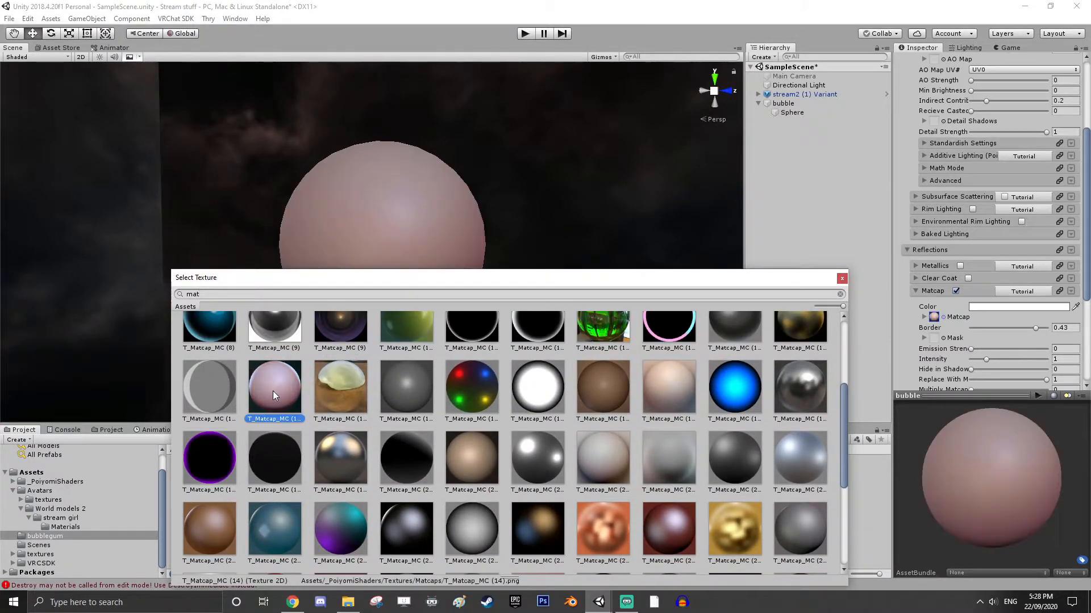
Set the bubble material's Matcap values: Replace With Matcap 0.1, Multiply Matcap about 0.617 and Add Matcap about 0.647
left_click(842, 278)
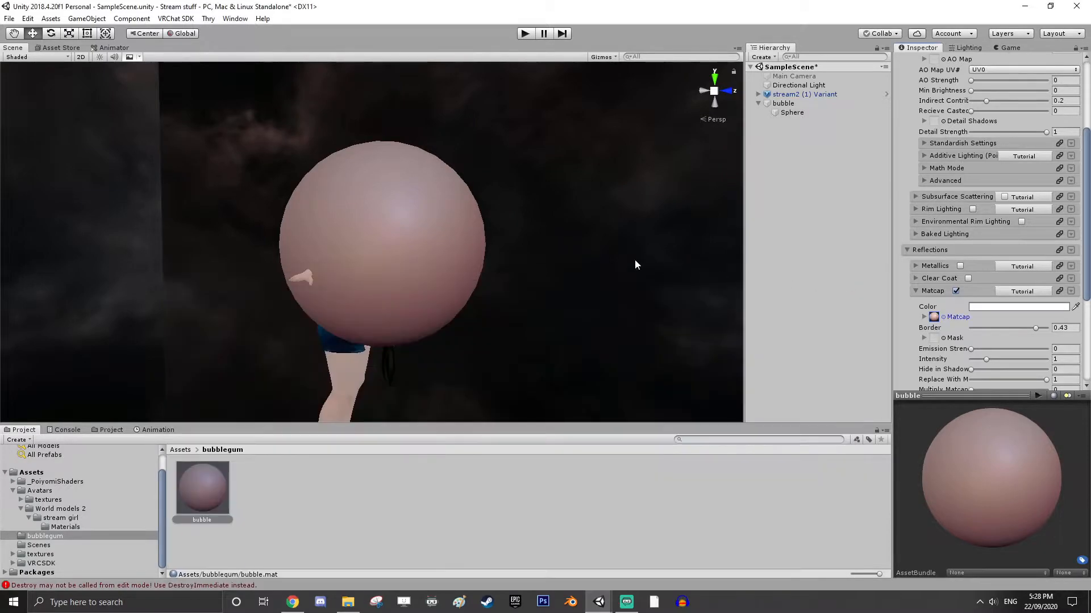
scroll(370, 248, "up", 1)
right_click_drag(540, 248, 603, 239)
middle_click_drag(538, 250, 564, 251)
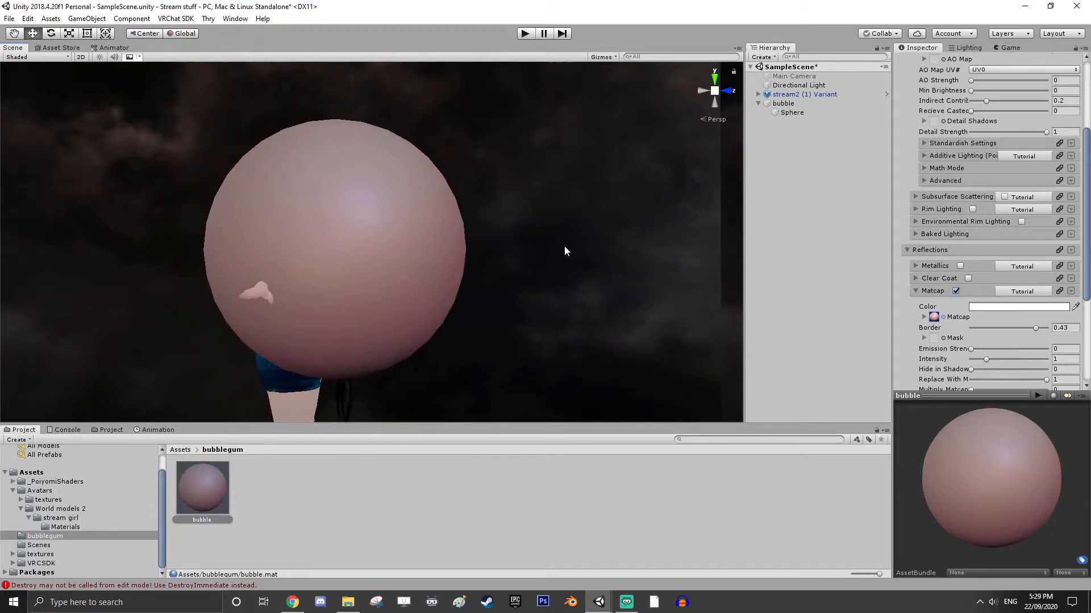
scroll(985, 339, "down", 2)
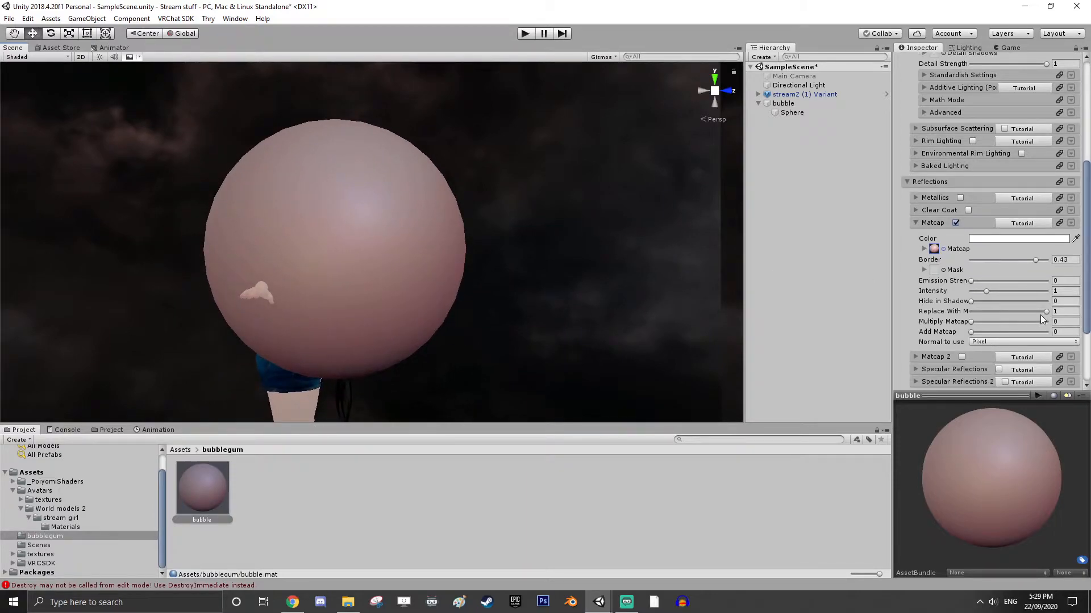
left_click_drag(1044, 312, 977, 317)
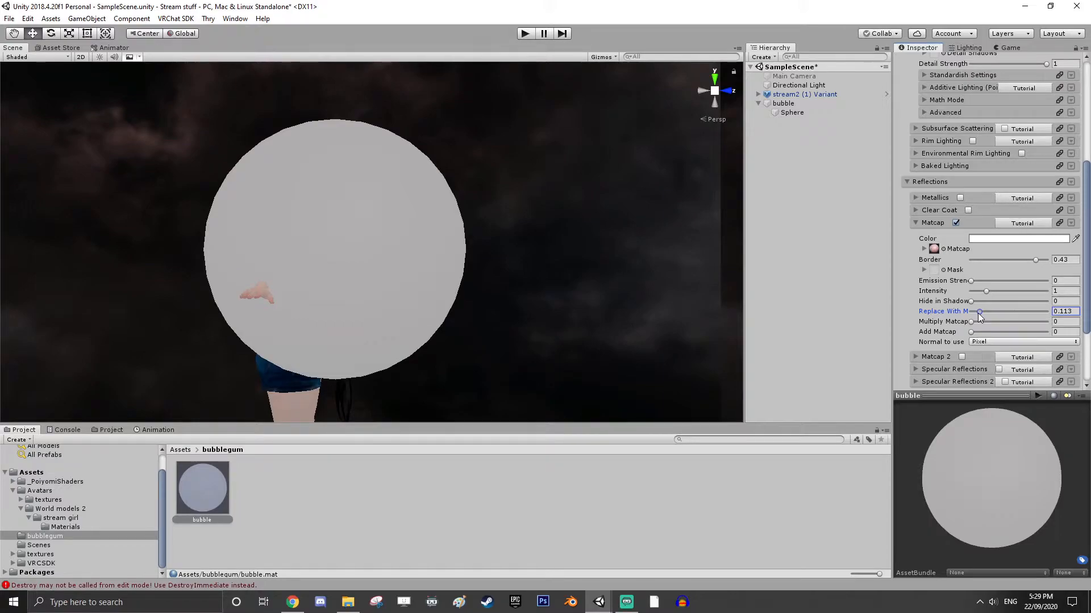
left_click_drag(1070, 311, 1044, 321)
type("0.1")
left_click_drag(970, 321, 1016, 321)
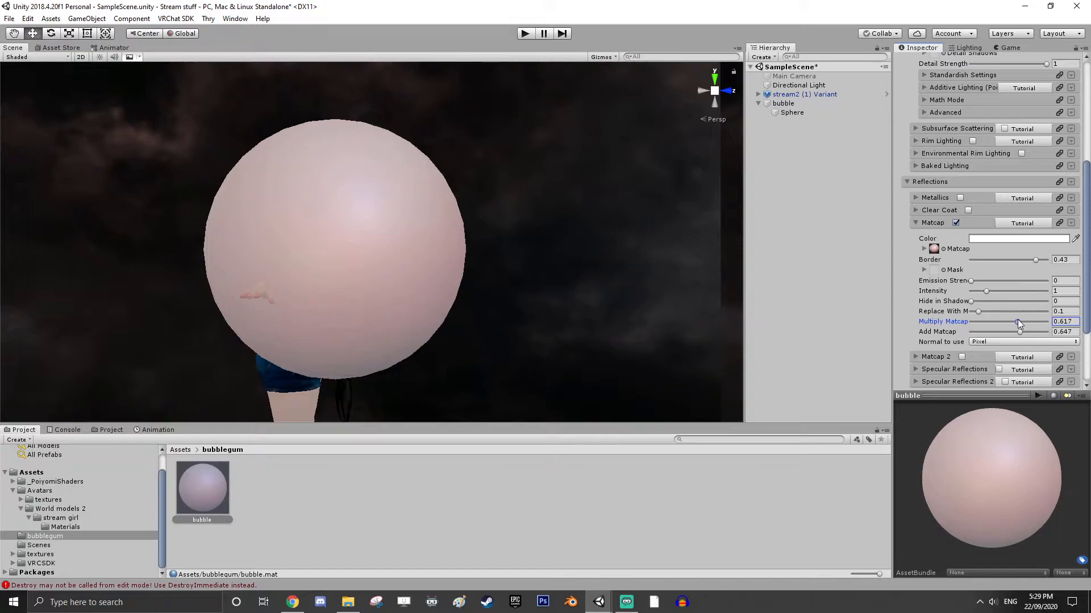
Set the bubble material's main Color & Alpha to light pink, hex FFBDF0, and check the material on the sphere
scroll(986, 324, "up", 5)
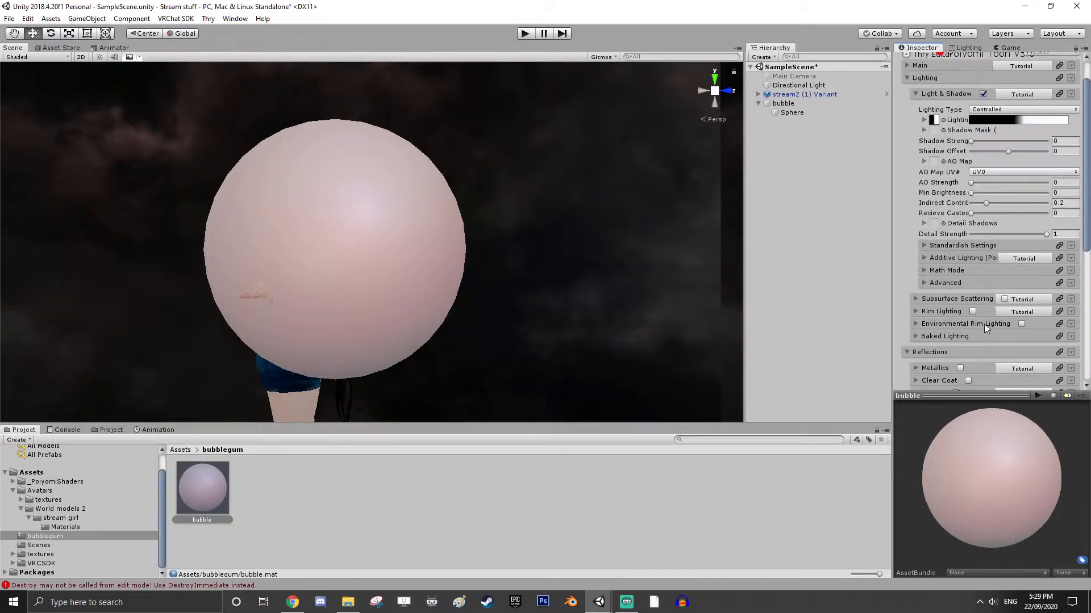
scroll(985, 328, "up", 6)
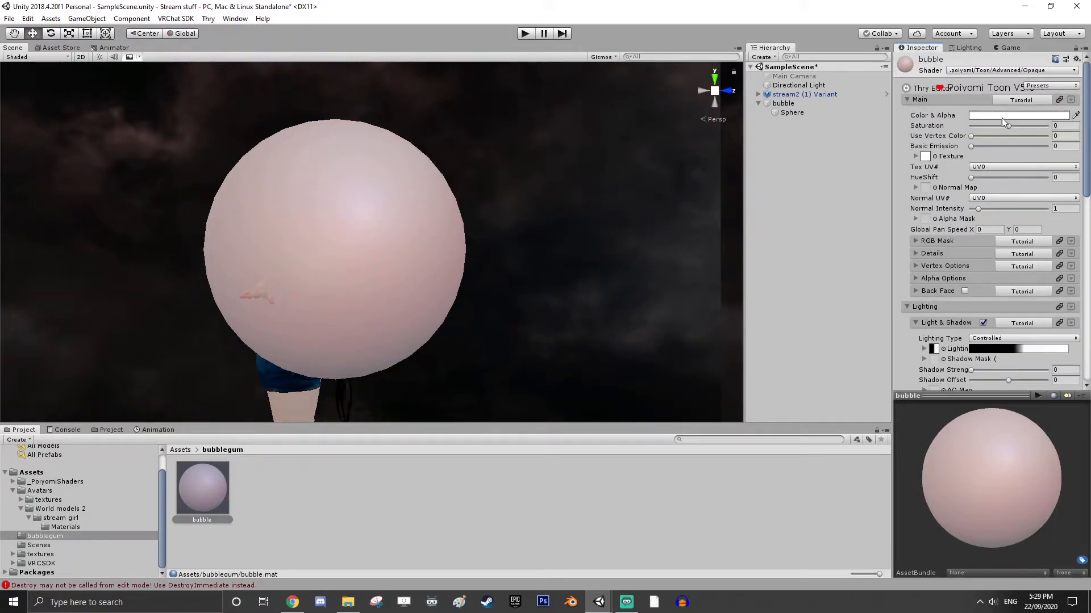
left_click(1002, 118)
left_click_drag(852, 211, 843, 255)
left_click_drag(776, 181, 784, 176)
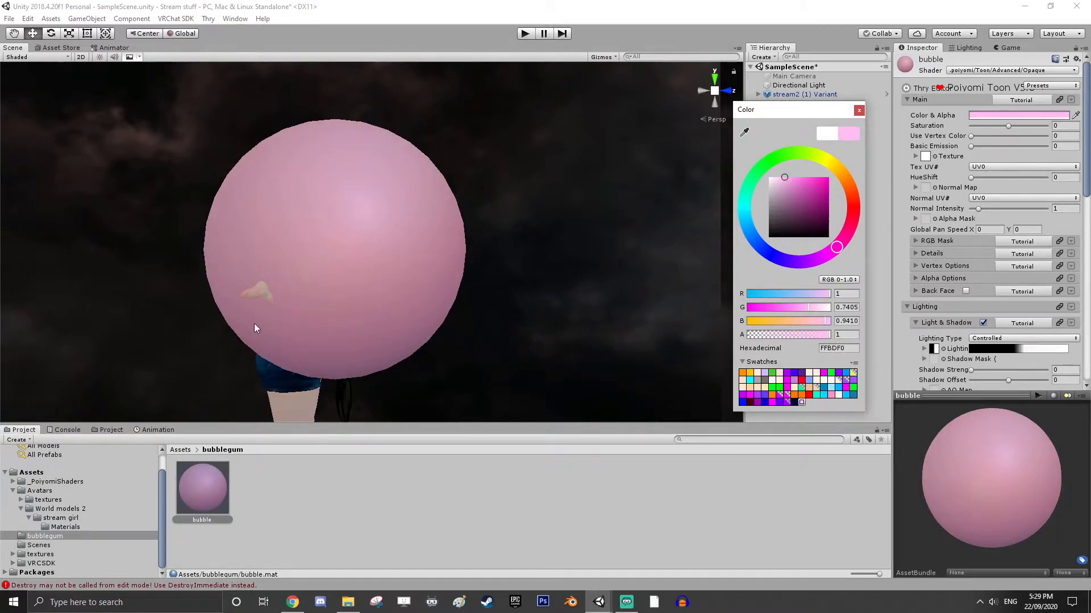
left_click(858, 112)
scroll(962, 241, "down", 15)
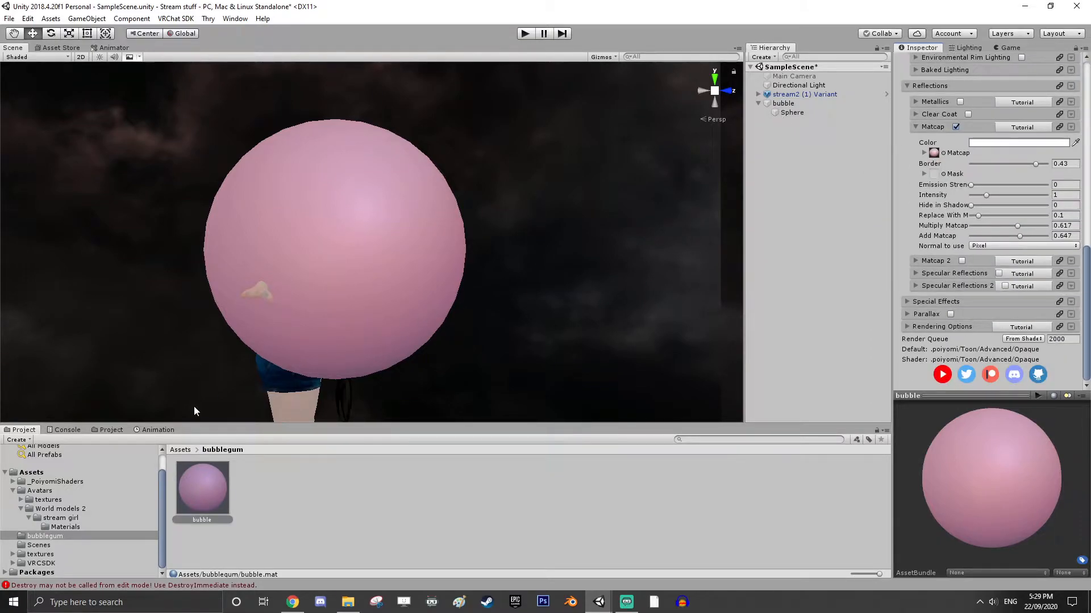
middle_click_drag(529, 297, 547, 292)
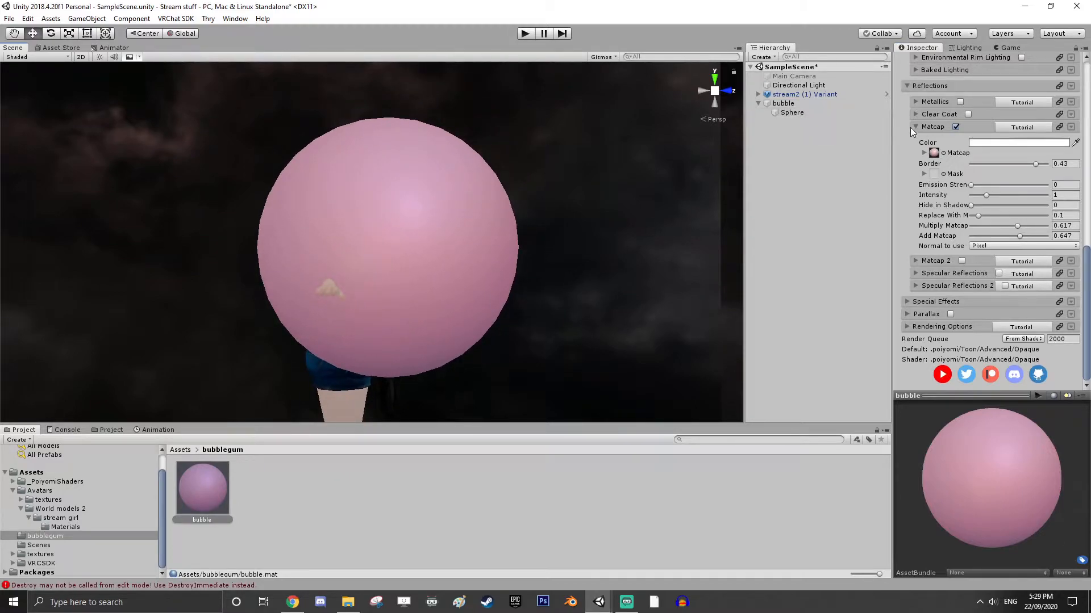
scroll(921, 171, "up", 15)
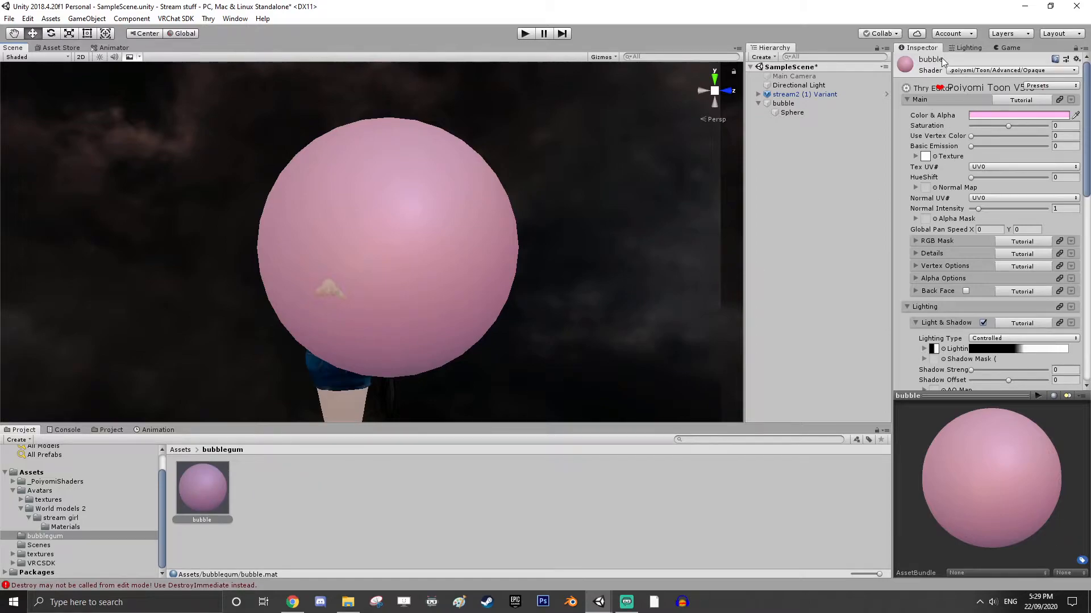
Scale the Sphere object down to 0.001 on the X, Y and Z axes
left_click(791, 113)
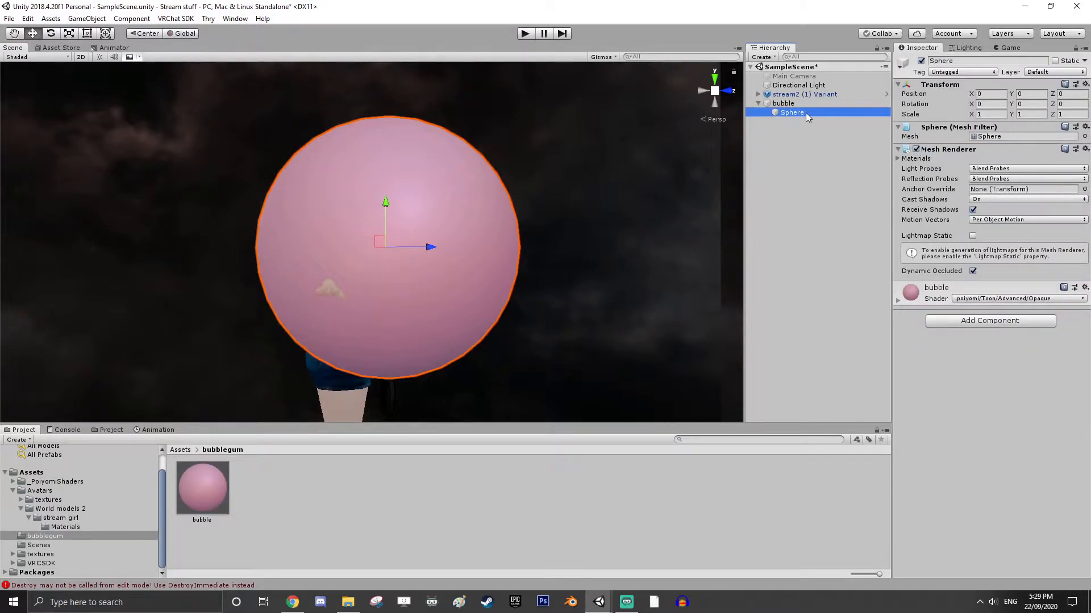
left_click(1003, 115)
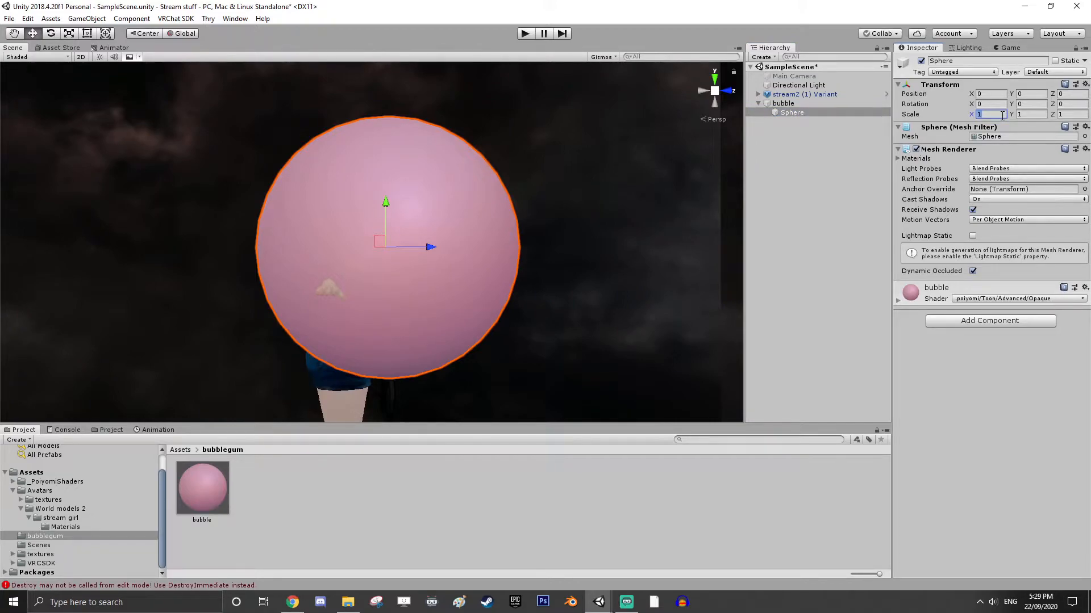
type("0.001")
key("Tab")
type("0.001")
key("Tab")
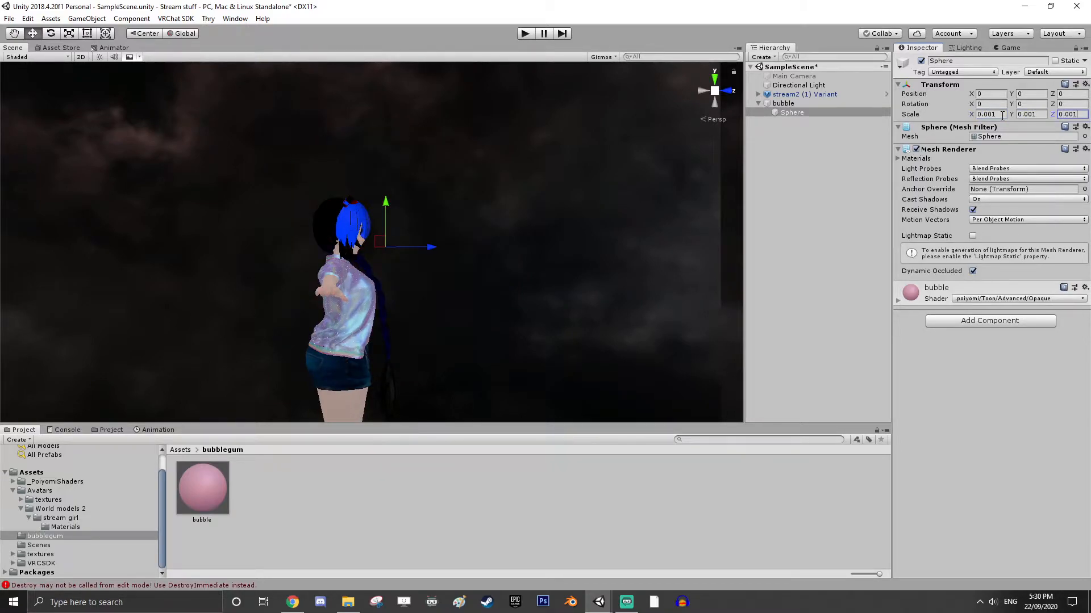
key("Return")
scroll(469, 318, "up", 5)
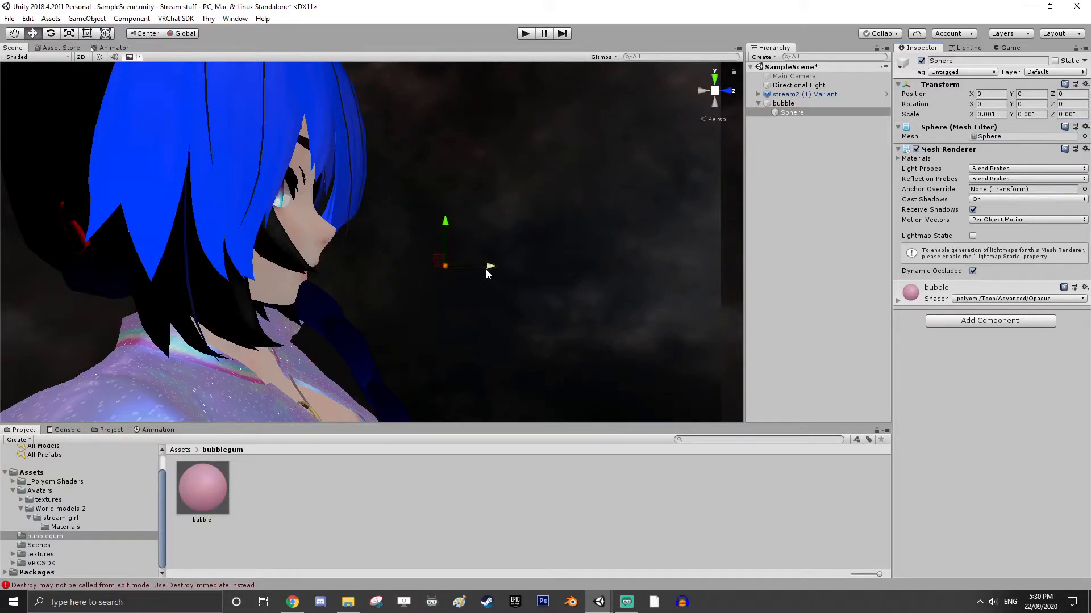
Select the parent bubble object and show the Animation window, keeping it docked beside the Project and Console windows
left_click(784, 103)
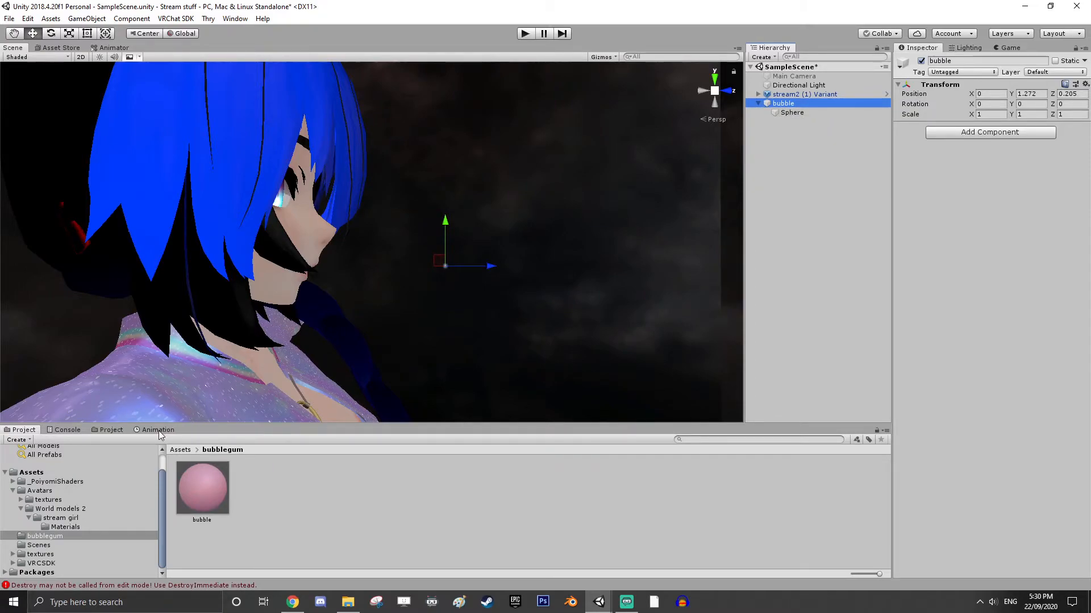
left_click(134, 19)
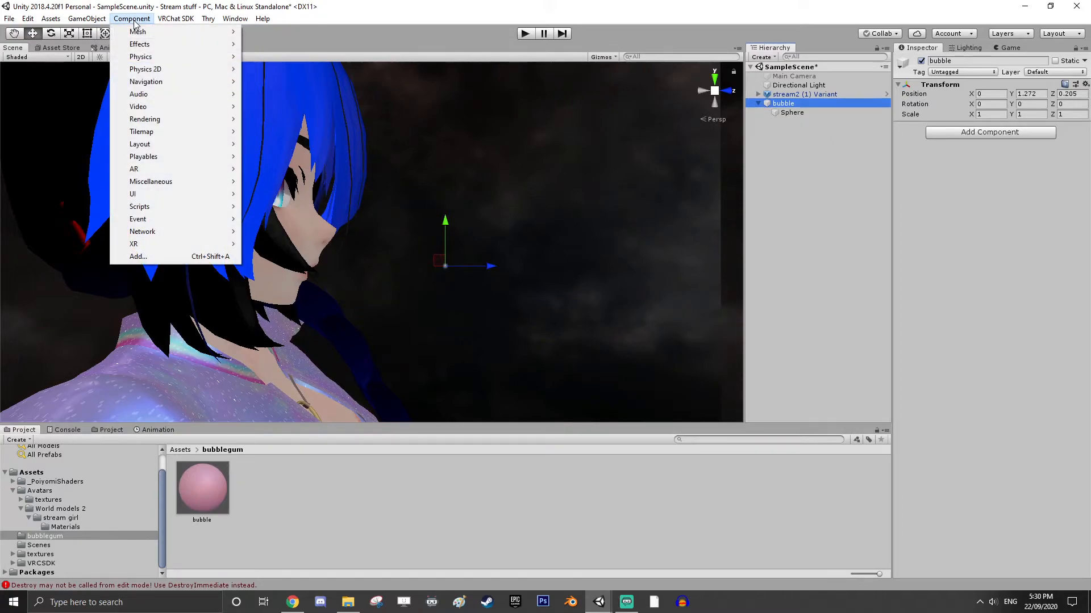
mouse_move(226, 20)
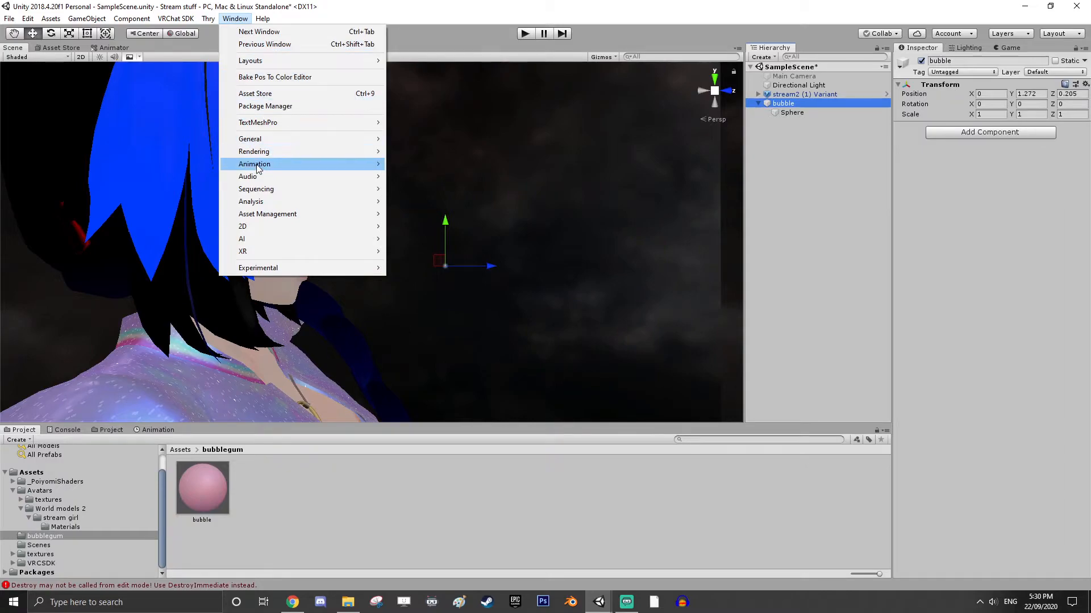
mouse_move(257, 166)
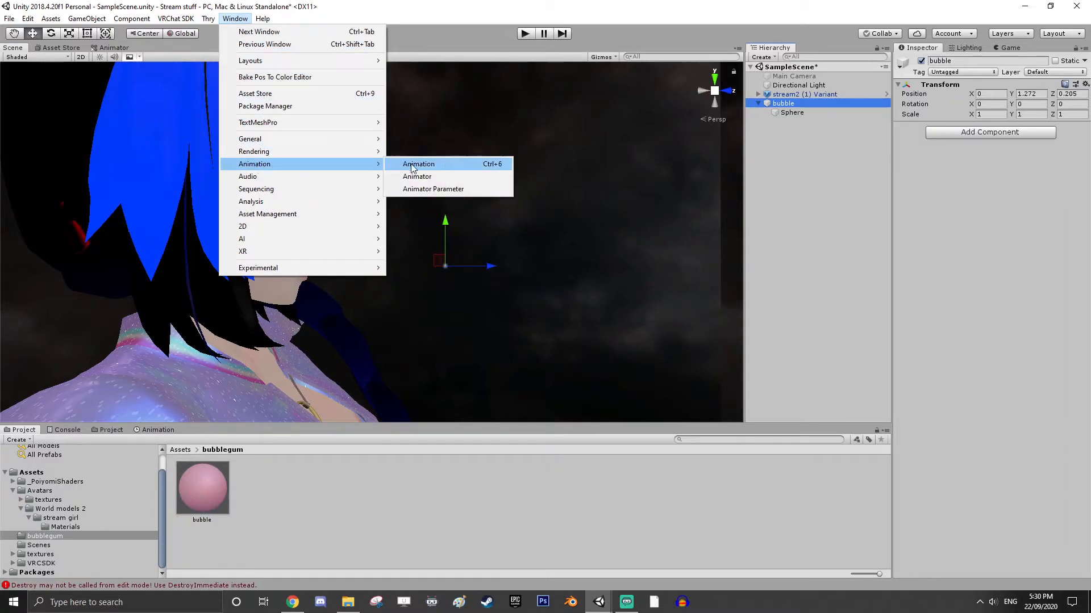
left_click(165, 431)
left_click_drag(164, 430, 419, 236)
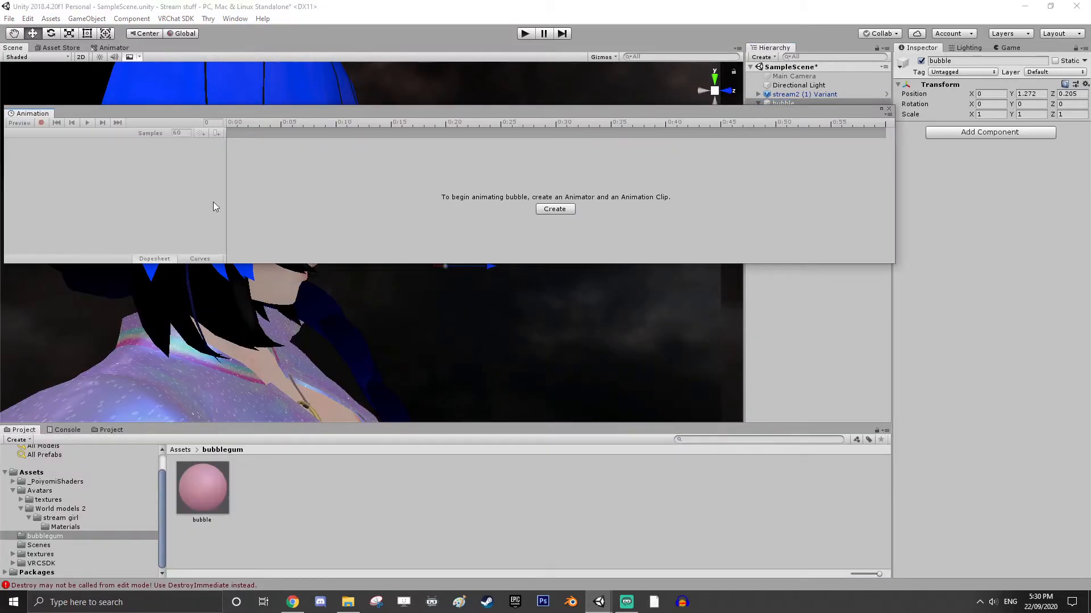
left_click_drag(32, 113, 161, 433)
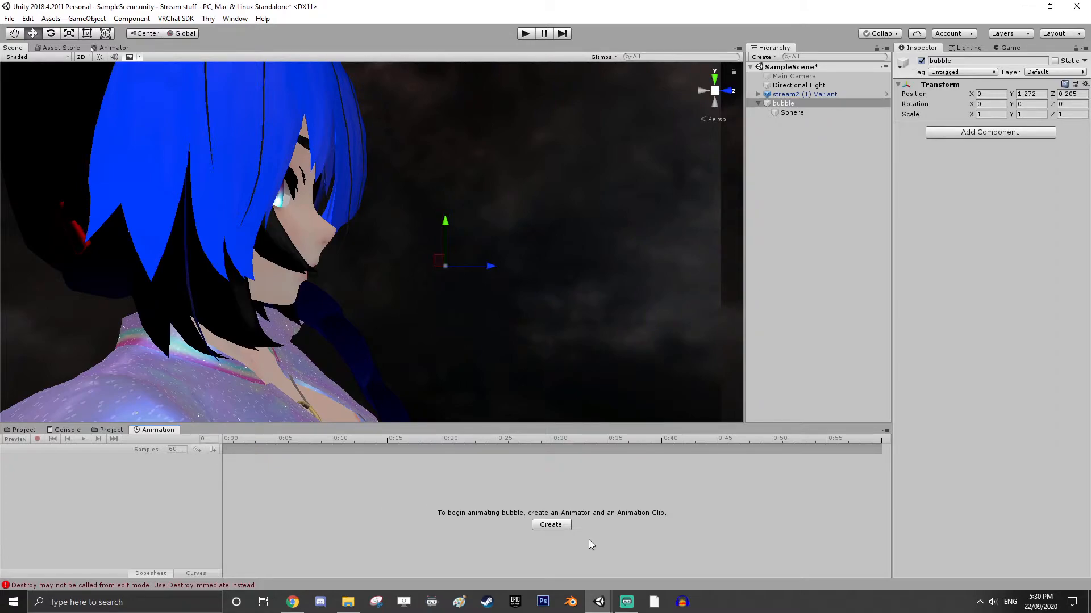
Create an Animator and an animation clip for the bubble object, saving the clip as Bubble in the bubblegum folder
left_click(550, 525)
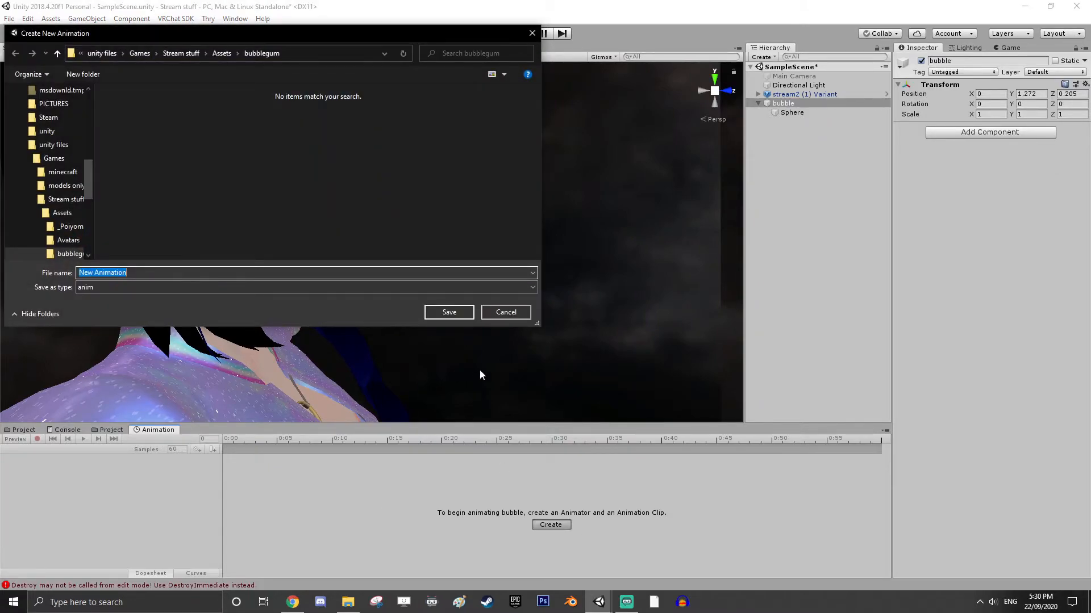
type("Bubble")
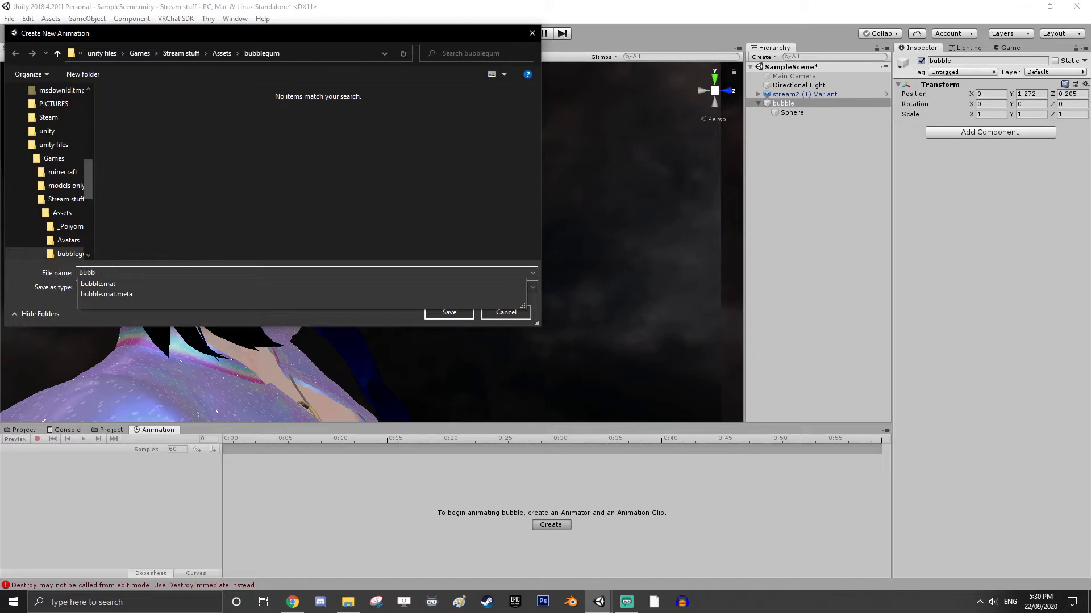
left_click(455, 316)
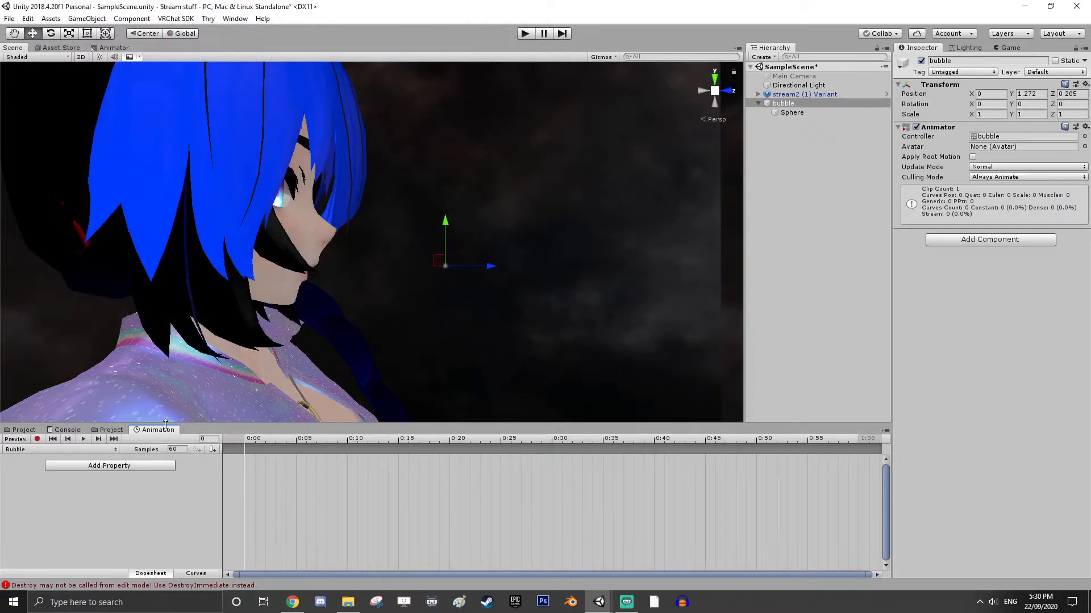
Examine the bubble's position relative to the avatar's mouth from close up and from farther away
scroll(627, 271, "up", 3)
scroll(594, 291, "down", 3)
scroll(564, 284, "up", 3)
scroll(518, 287, "down", 3)
right_click_drag(518, 287, 576, 263, "alt")
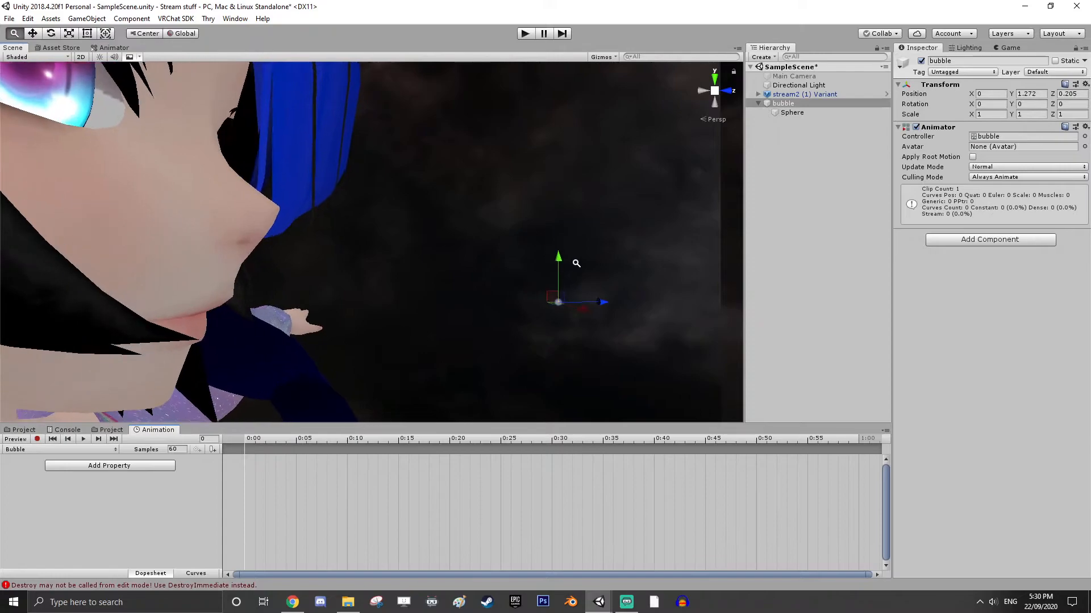
key("f")
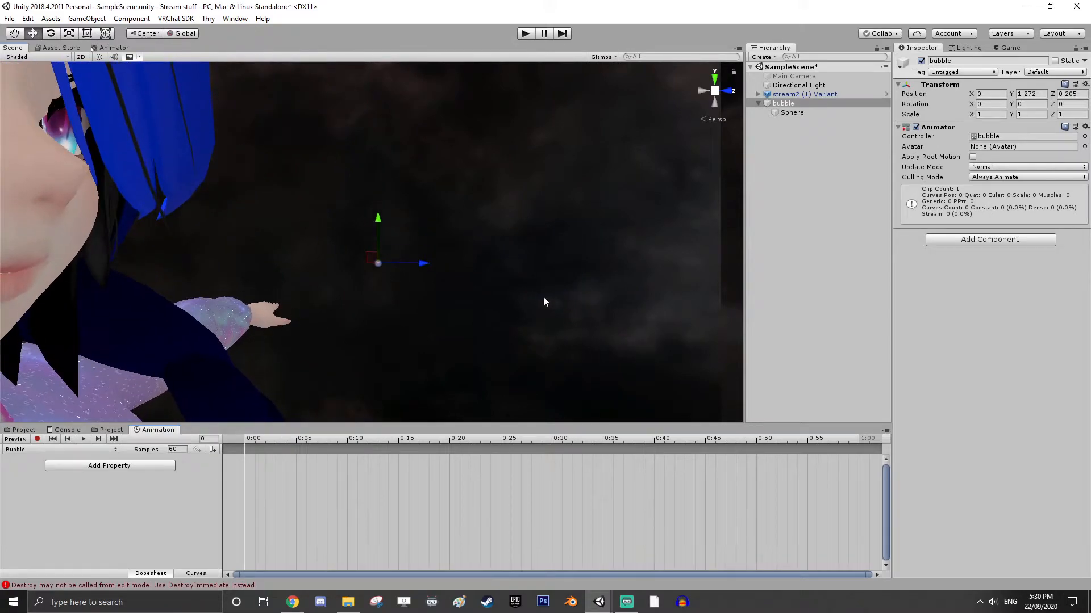
right_click_drag(472, 271, 443, 229, "alt")
middle_click_drag(489, 321, 515, 314)
scroll(515, 315, "down", 3)
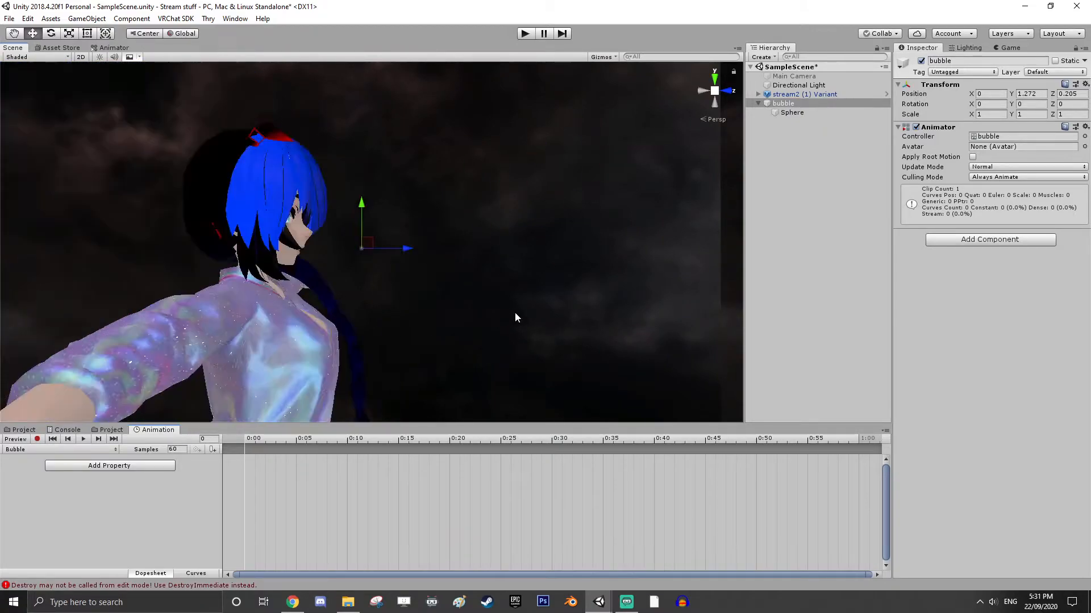
scroll(514, 312, "up", 5)
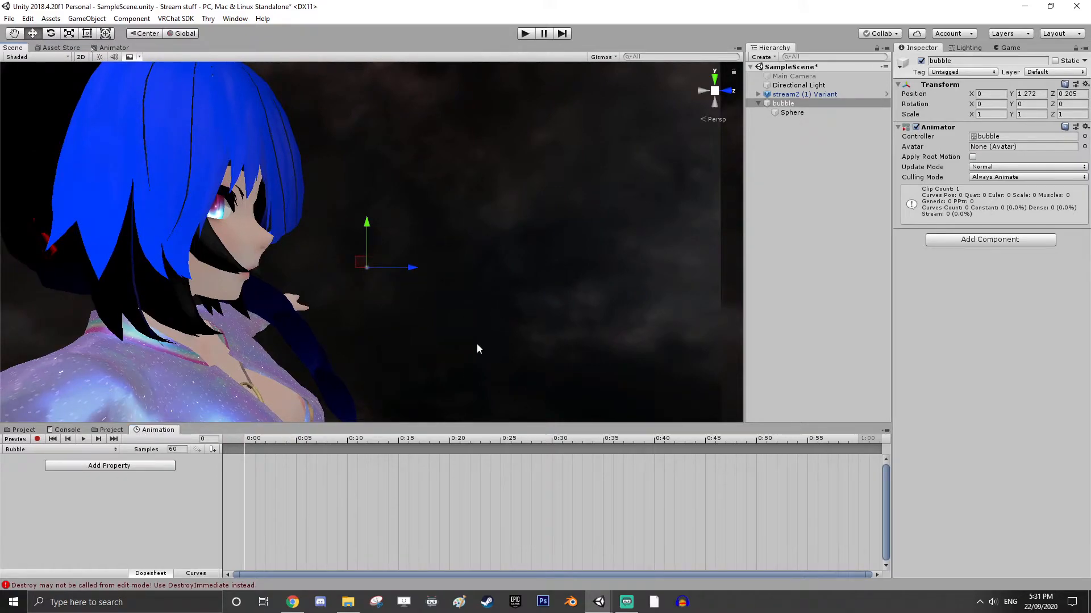
Disable the Sphere object with keyframe recording turned off, so that it is inactive by default
left_click(37, 440)
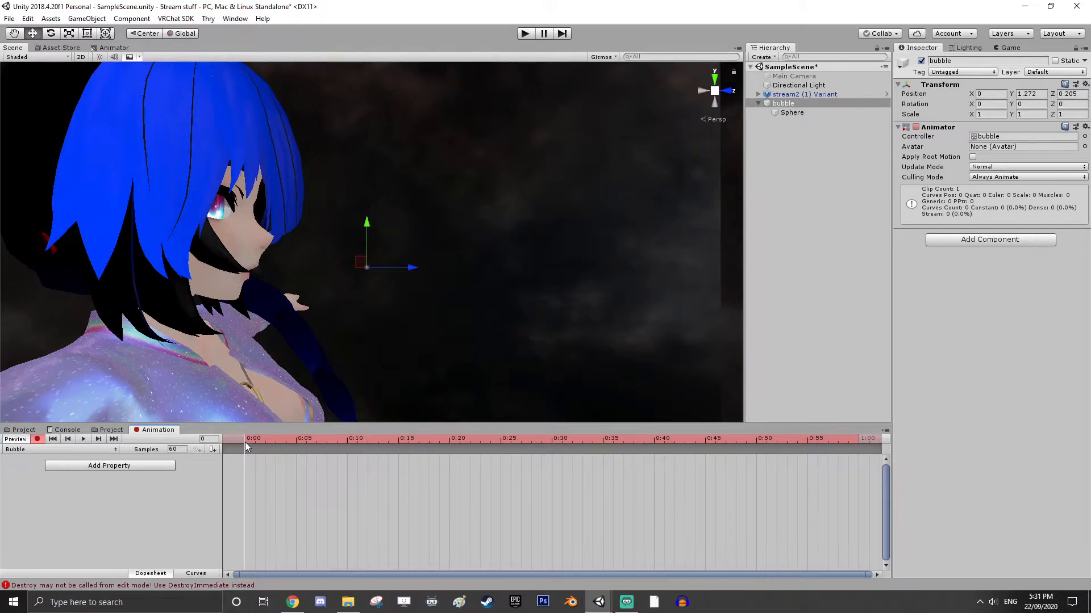
left_click(37, 440)
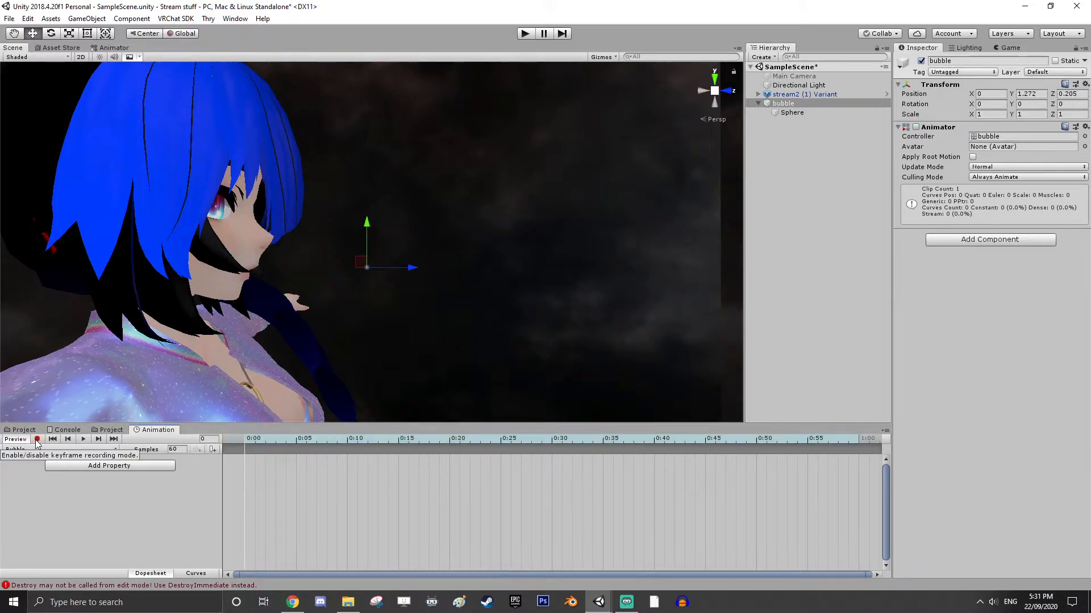
left_click(793, 112)
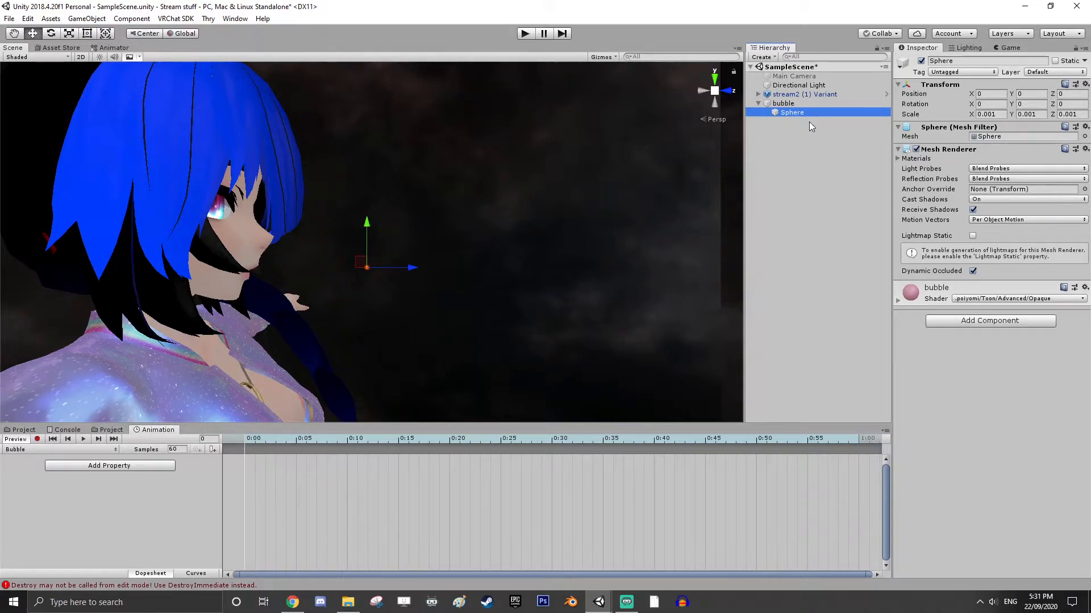
left_click(921, 61)
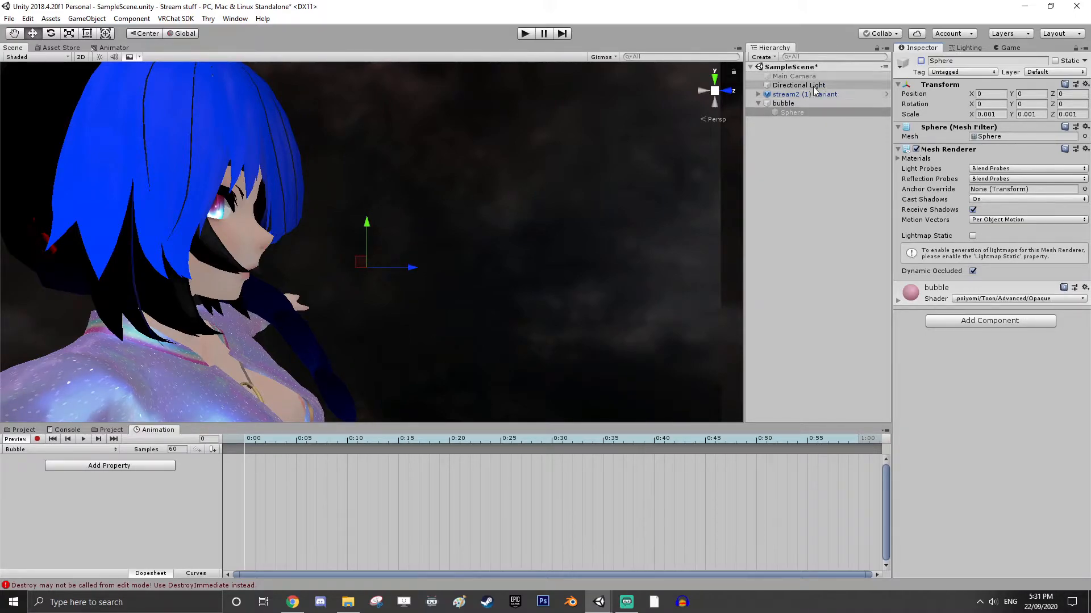
Start keyframe recording on the parent bubble object and key the Sphere as active at frame 0 of the Bubble clip
left_click(784, 103)
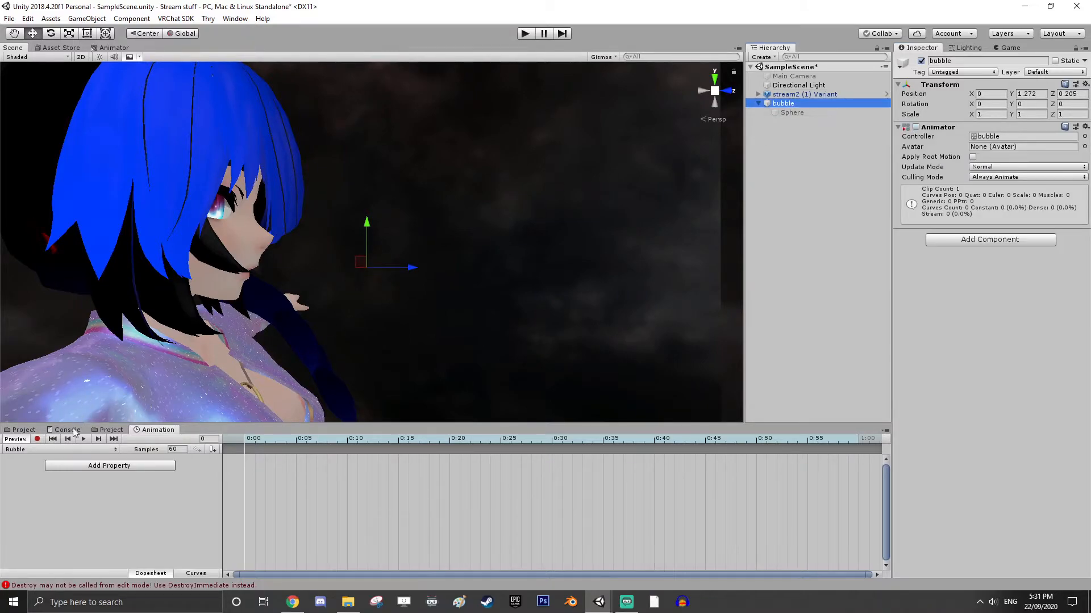
left_click(37, 439)
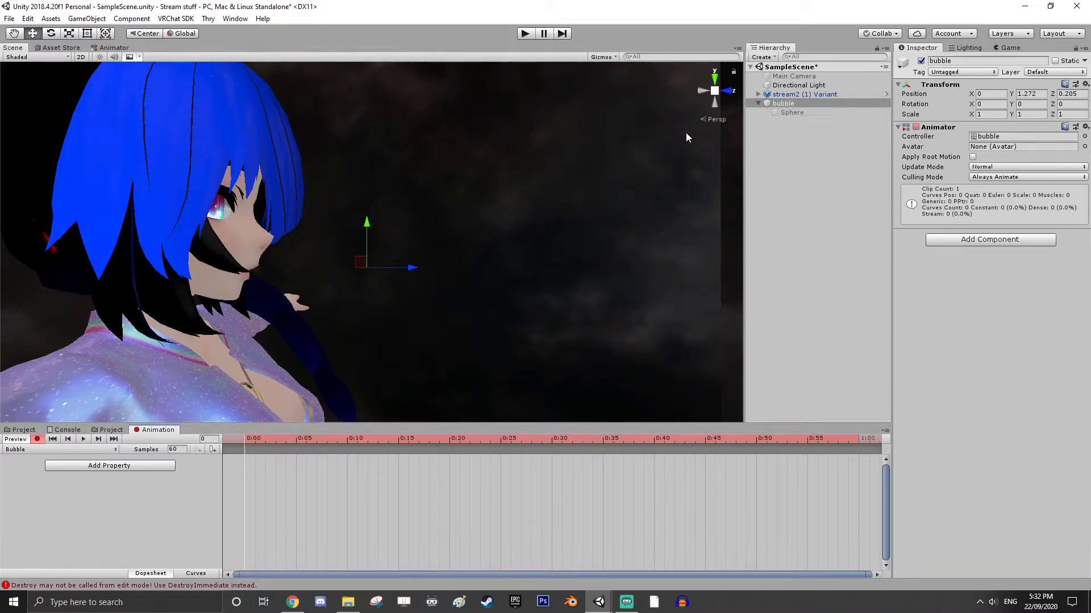
left_click(789, 112)
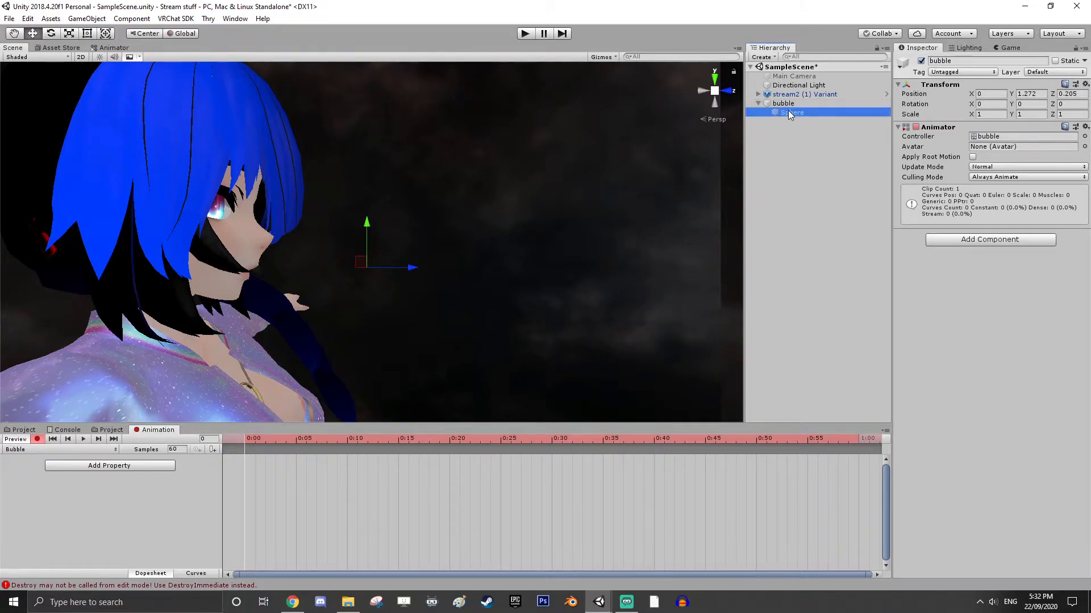
left_click(921, 61)
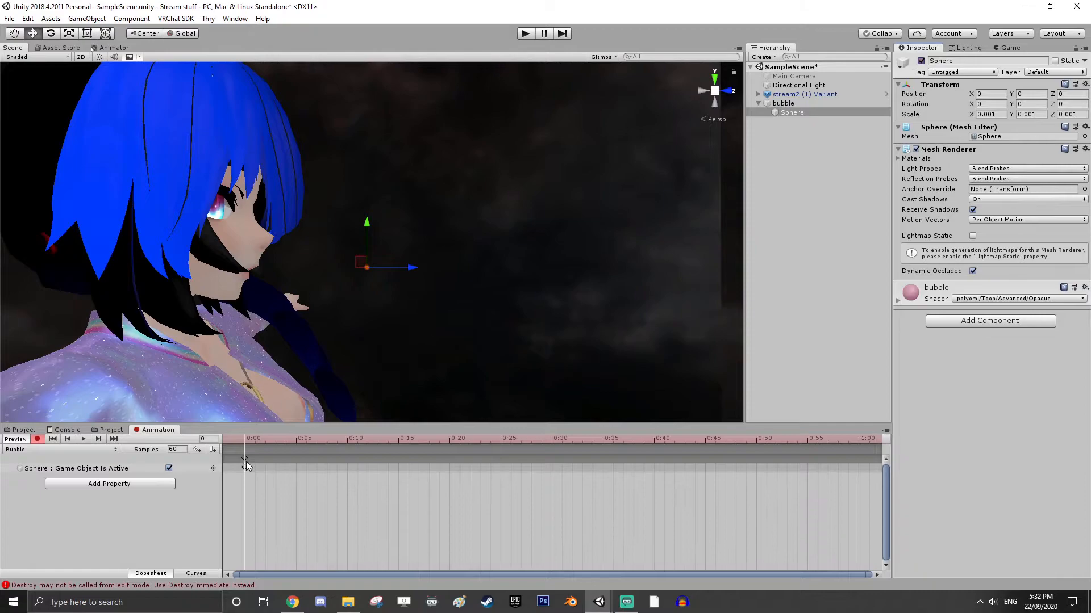
At frame 40, key the Sphere's scale as 0.1 on all three axes
left_click(653, 444)
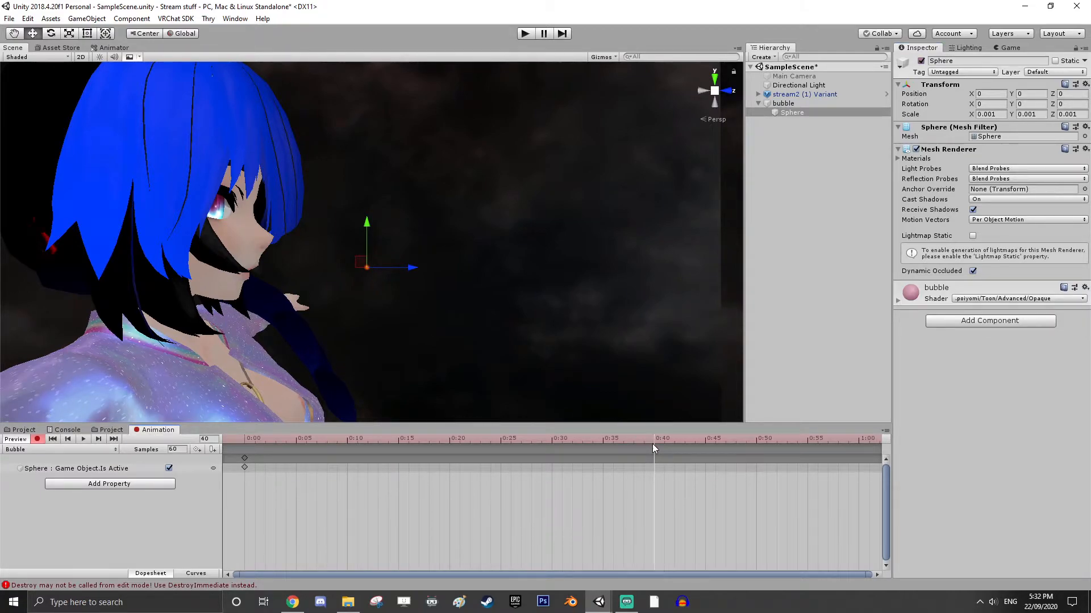
left_click(995, 114)
type("0.1")
key("Tab")
type("0.1")
key("Tab")
type("0.1")
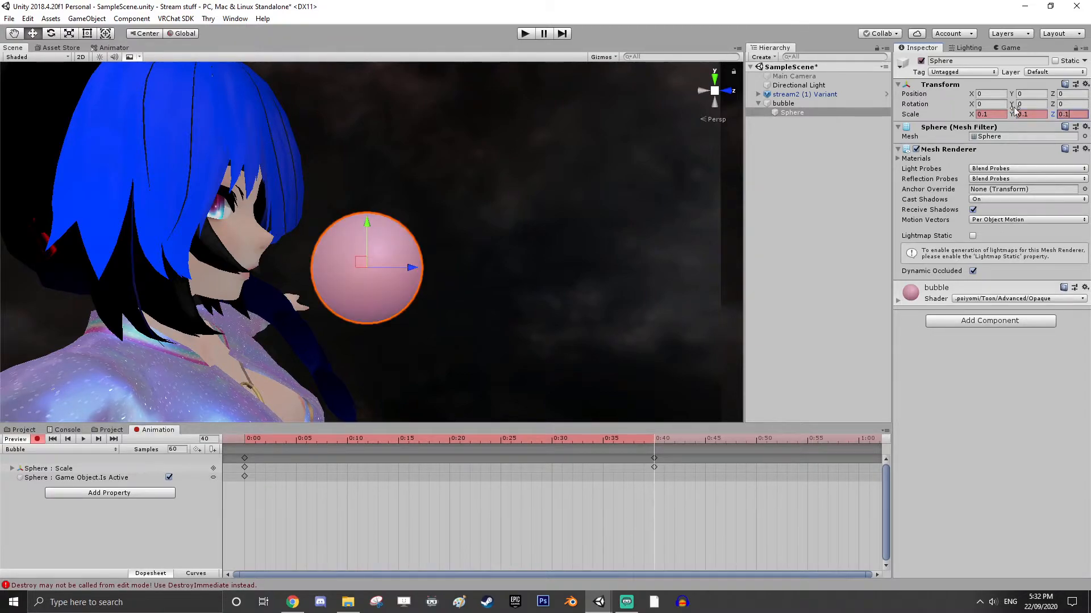
Set the Sphere's scale at frame 40 to 0.05 on all three axes
left_click(990, 114)
type("0")
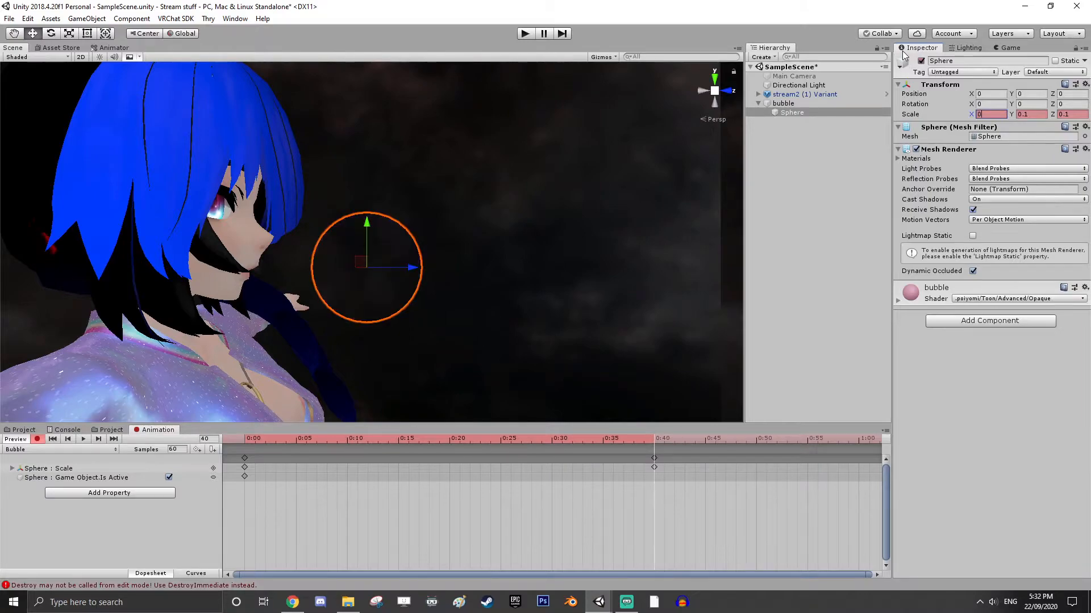
type(".05")
key("Tab")
type("0.5")
key("Tab")
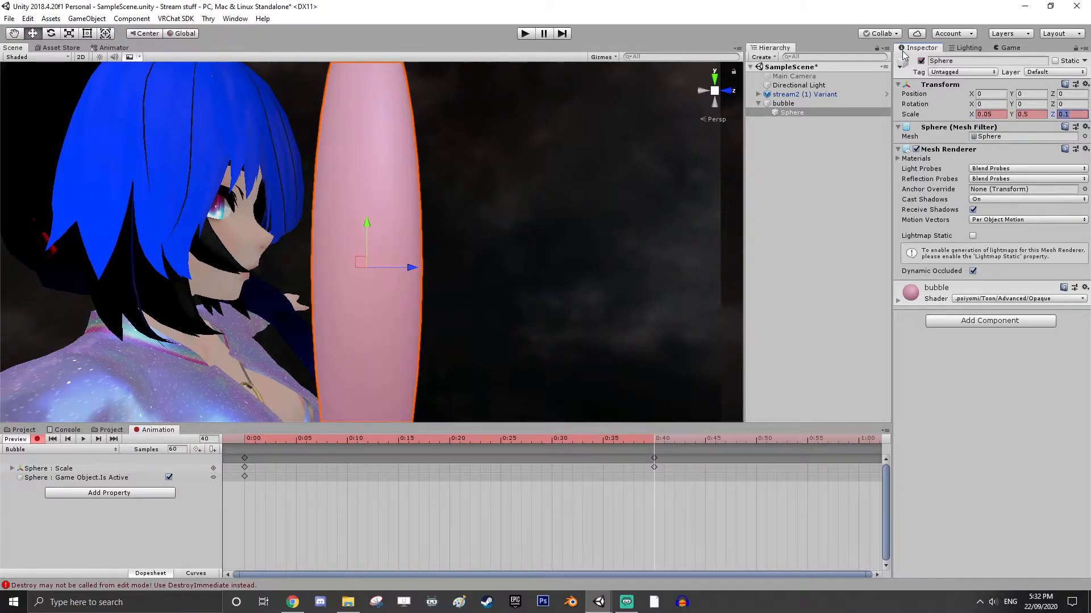
key("shift+Tab")
type("0.05")
key("Tab")
type("0.05")
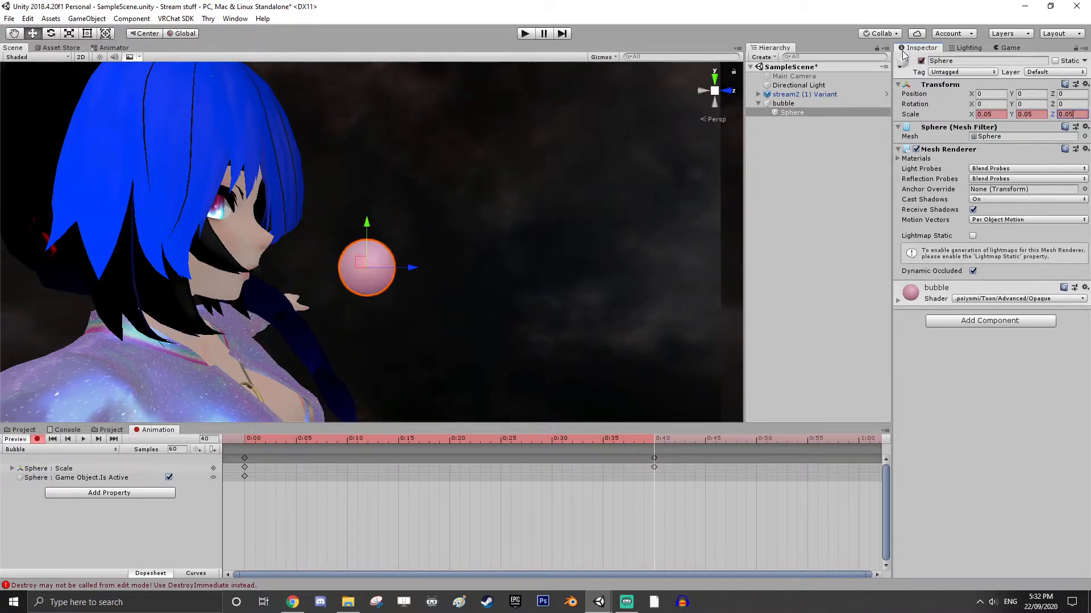
Set the Sphere's scale at frame 40 to 0.08 on all three axes
left_click(1001, 115)
key("BackSpace")
type("8")
key("Tab")
key("BackSpace")
type("8")
key("Tab")
key("BackSpace")
type("8")
Play back the bubble's growth beside the avatar's mouth and return to the scale keyframe at frame 40
left_click_drag(421, 199, 445, 304, "alt")
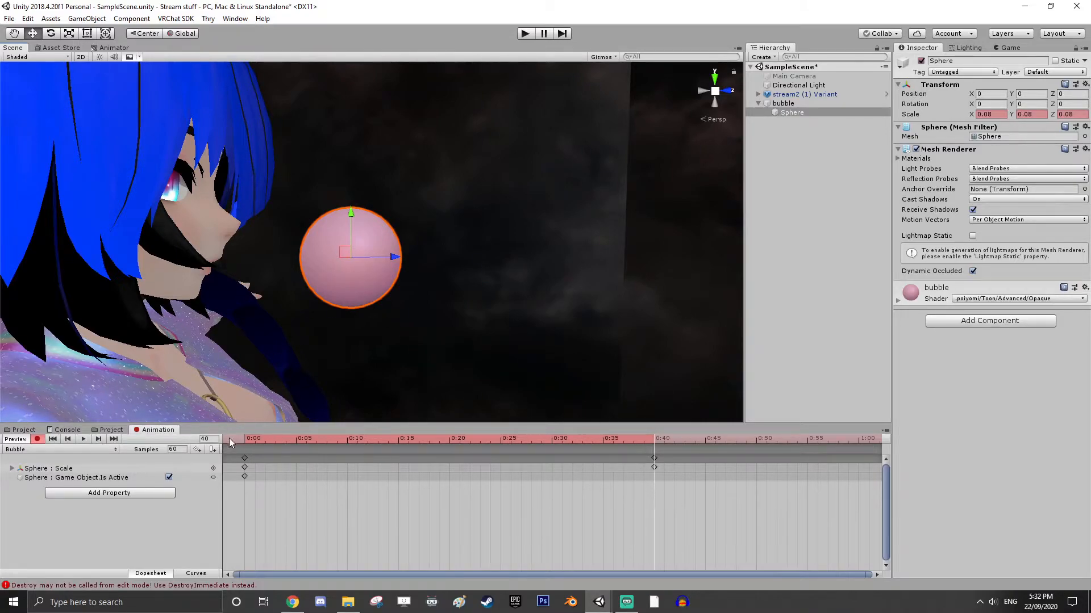
left_click(83, 439)
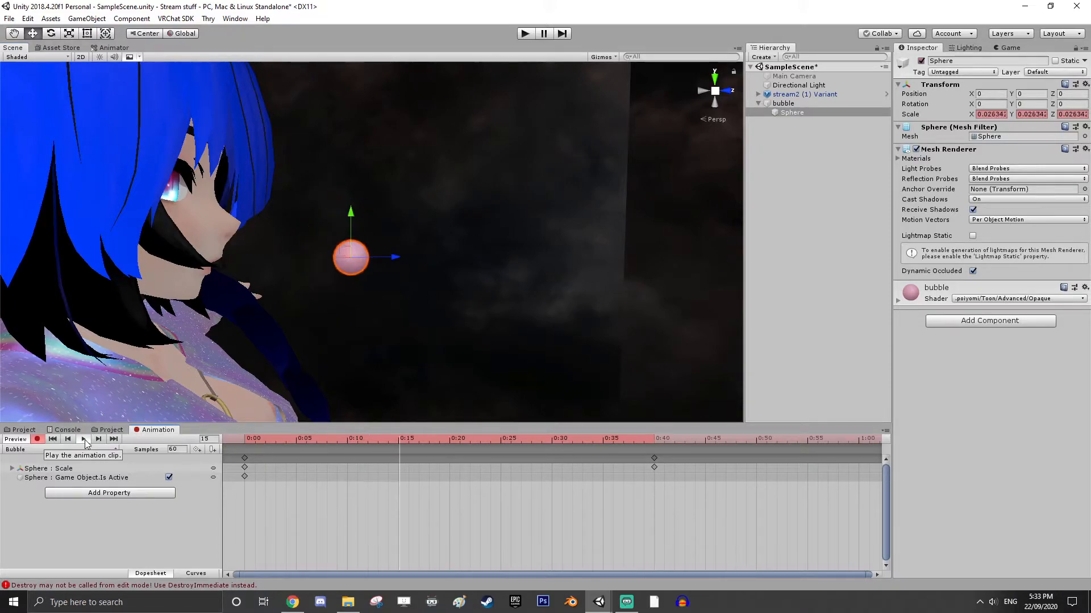
left_click(650, 441)
left_click_drag(650, 444, 652, 493)
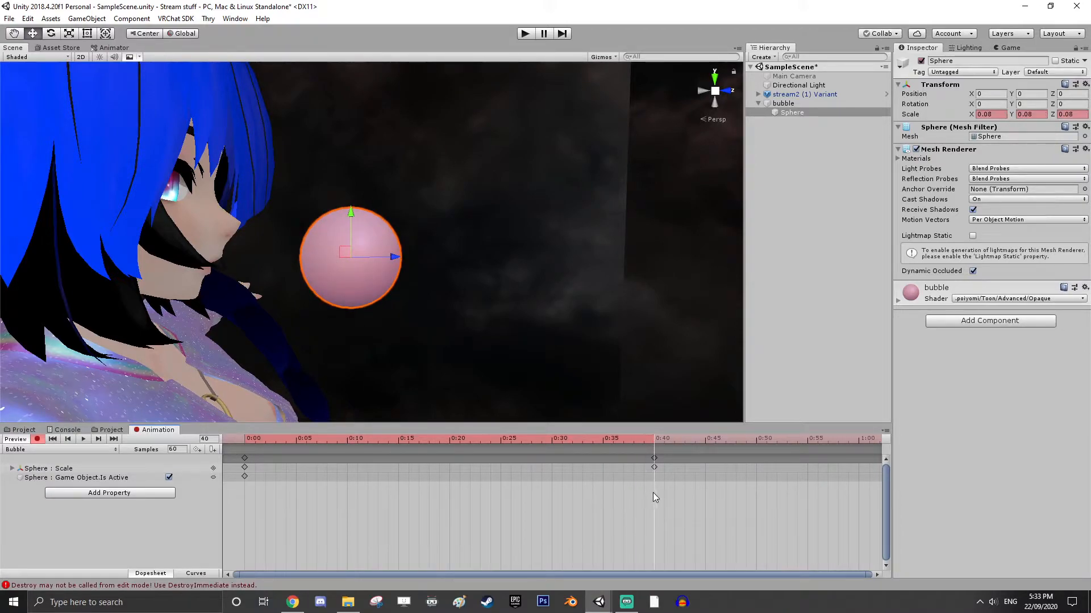
scroll(674, 472, "down", 1)
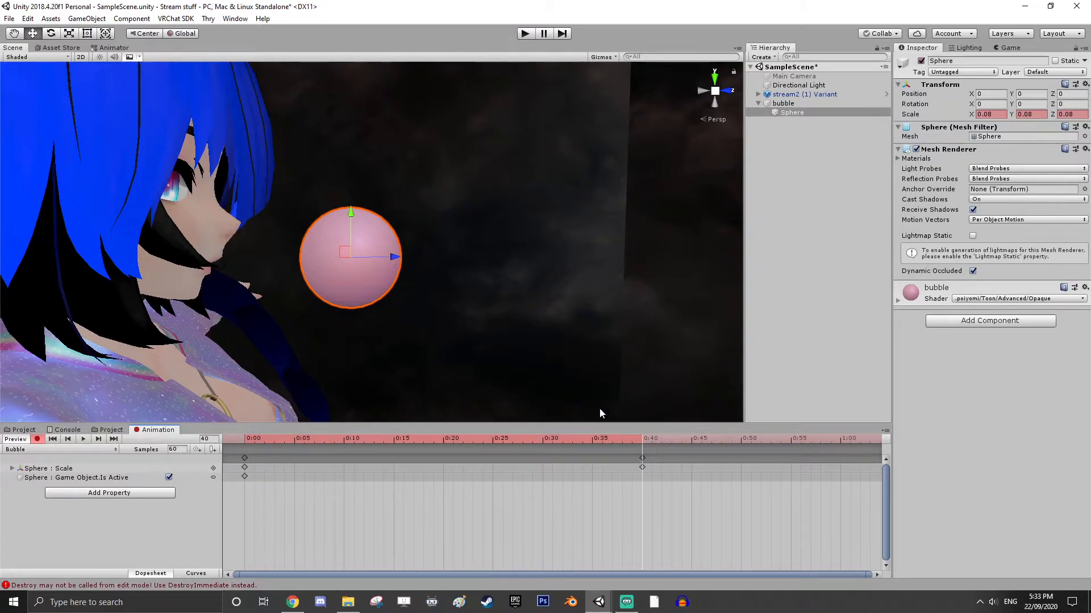
Copy the Sphere's scale keyframe from frame 40 to frame 50 so the bubble holds its full size
left_click(642, 467)
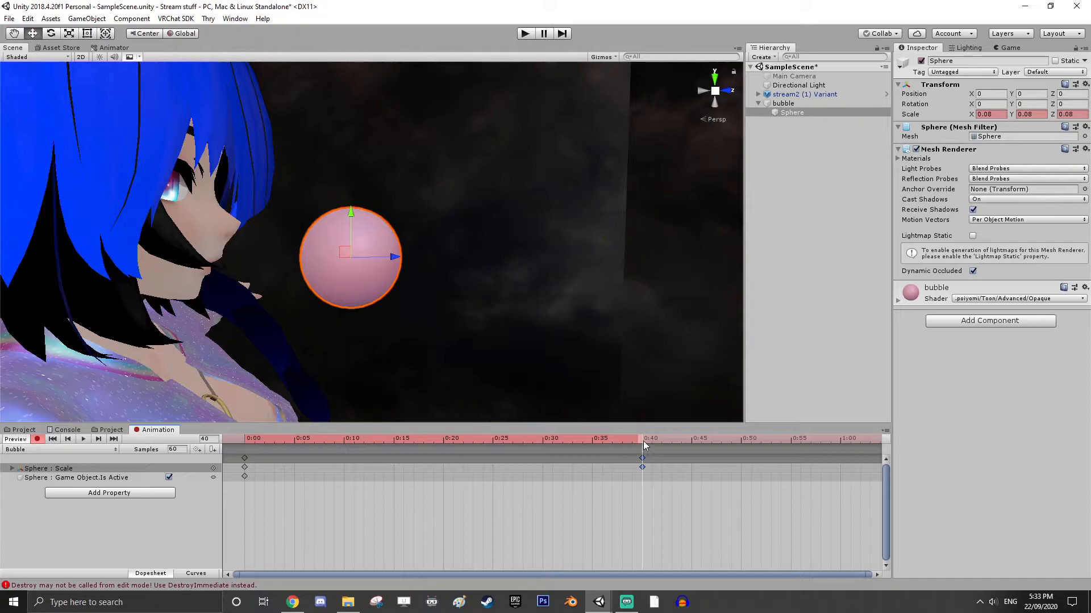
left_click_drag(417, 449, 443, 443)
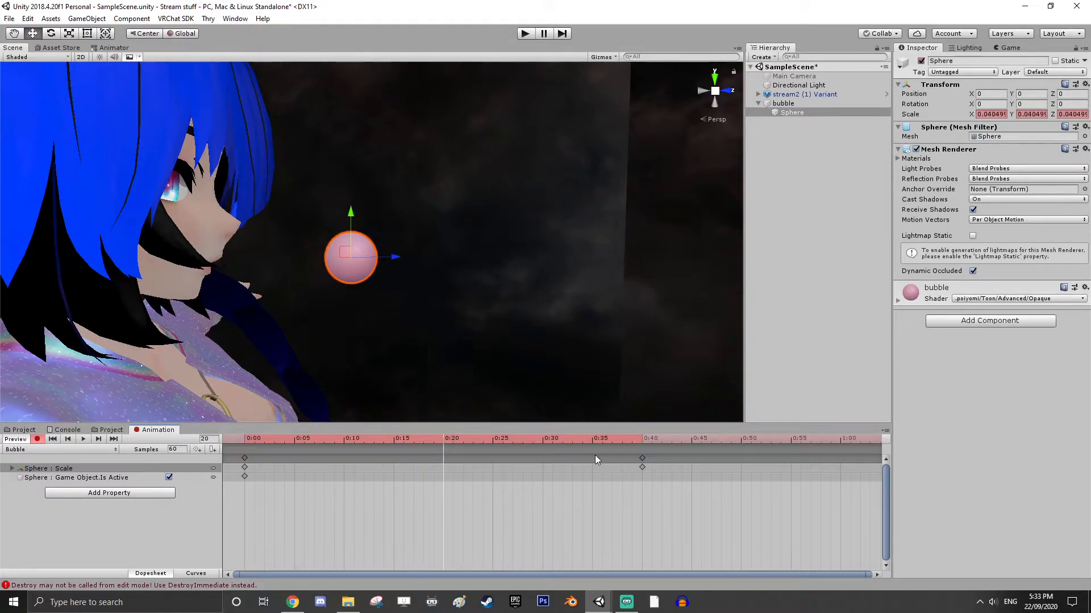
left_click(641, 443)
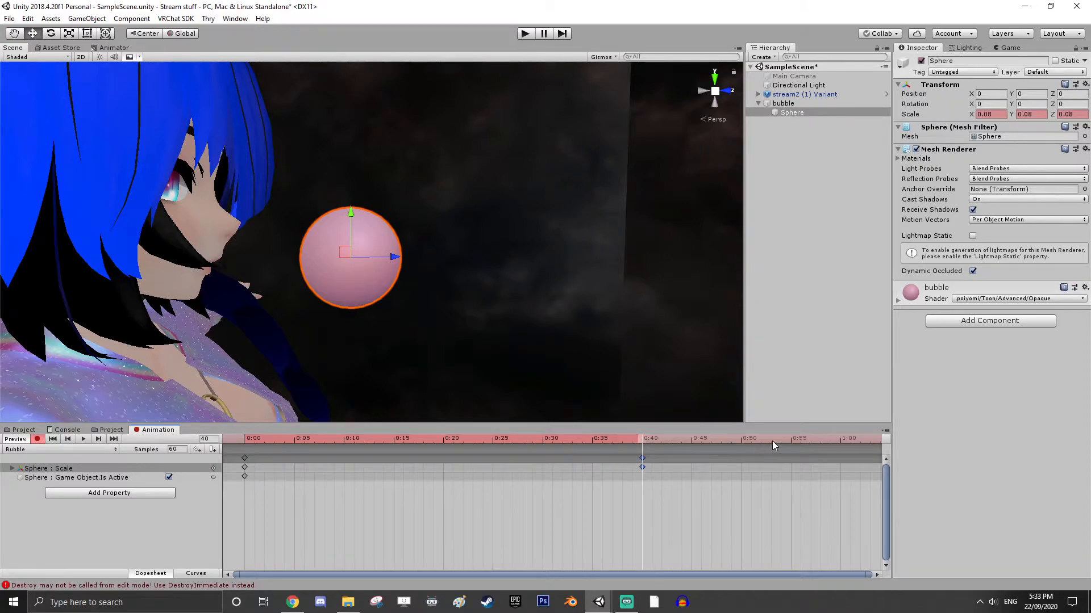
left_click(741, 442)
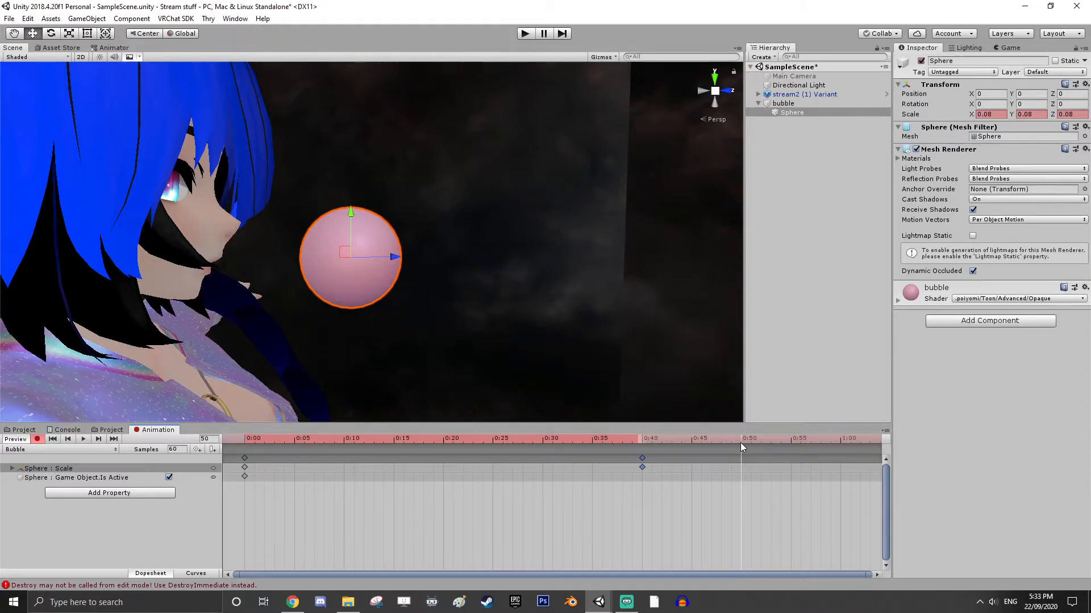
key("ctrl+v")
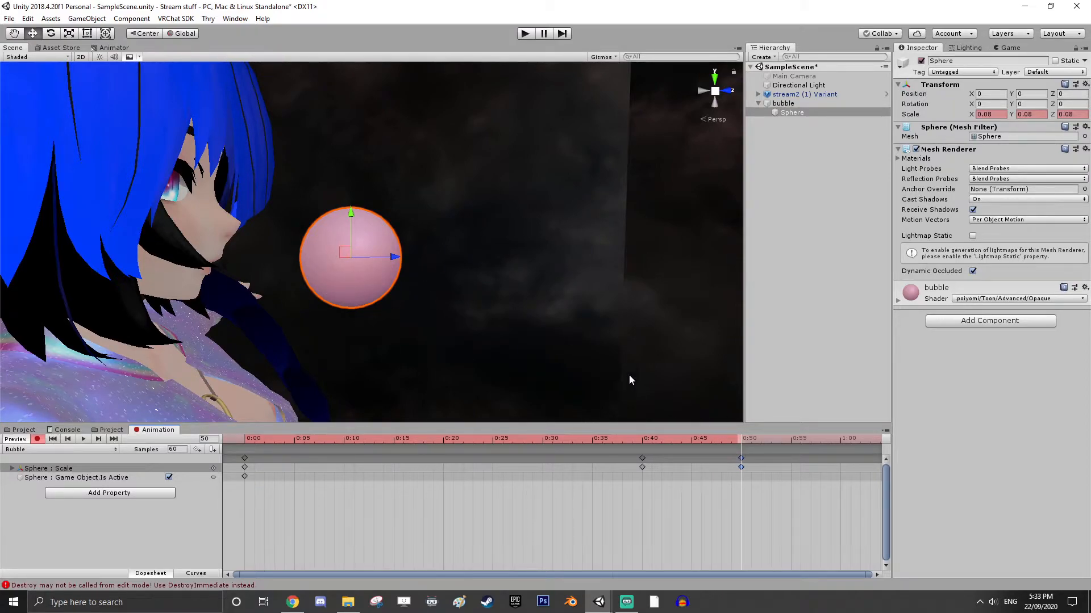
Key the Sphere as inactive at frame 51 and copy that keyframe to frame 100
left_click(750, 443)
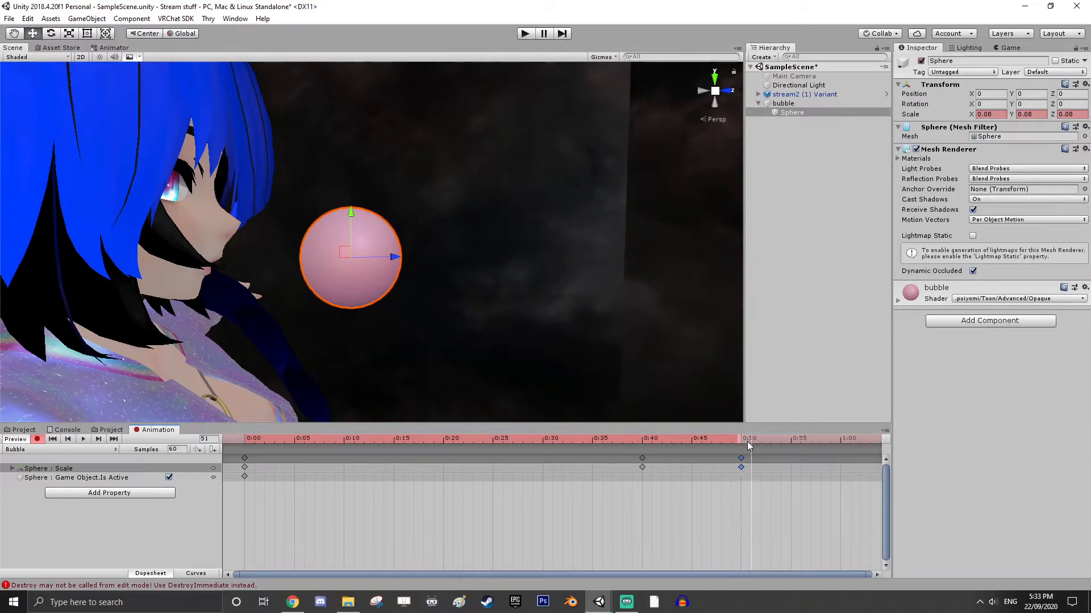
left_click(920, 61)
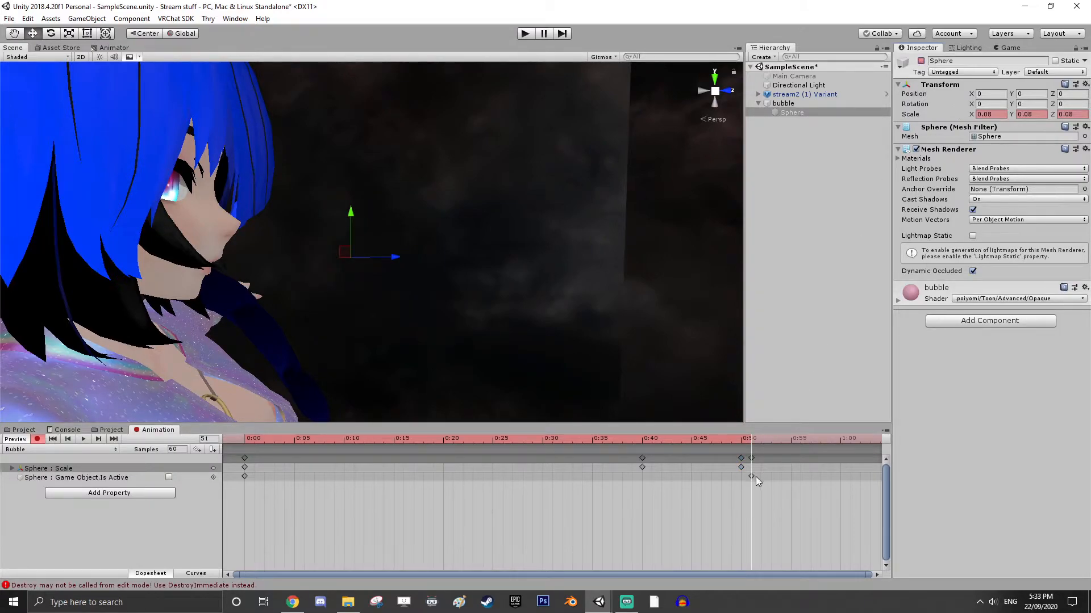
scroll(738, 475, "down", 5)
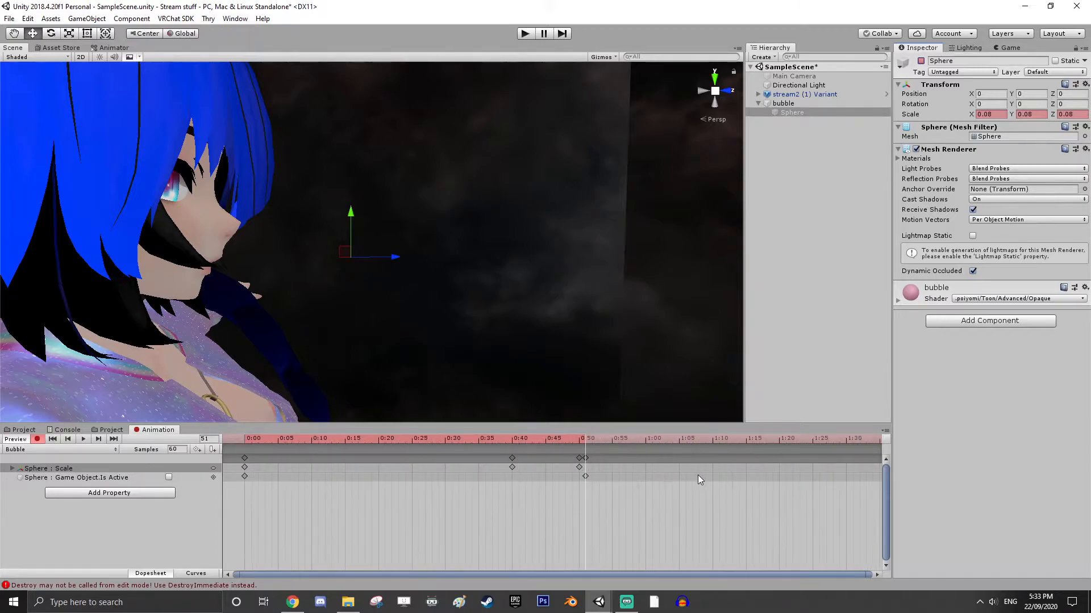
left_click(556, 458)
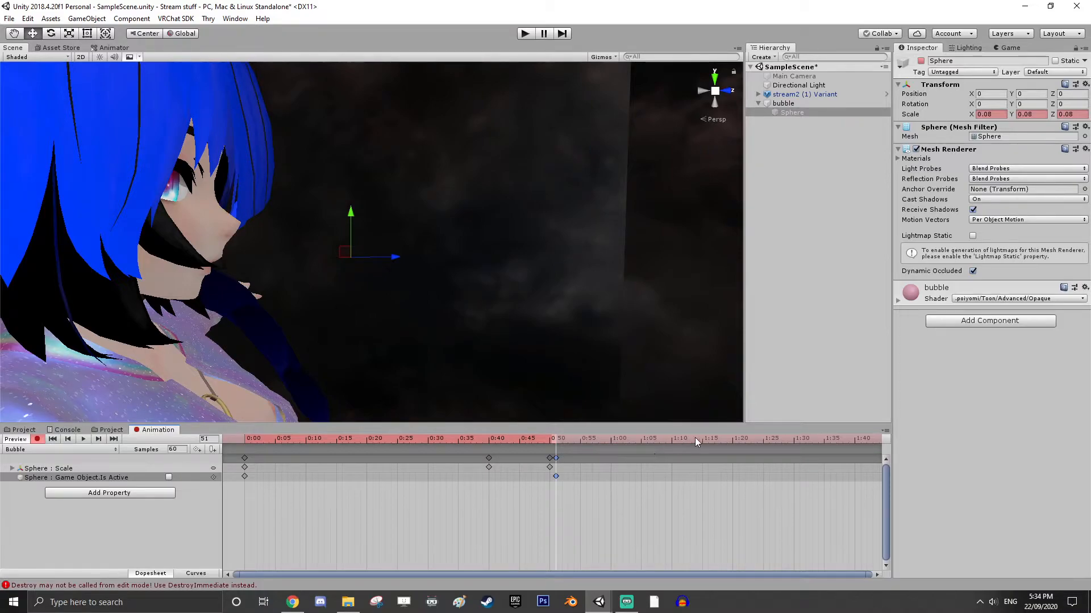
left_click(732, 442)
left_click(762, 442)
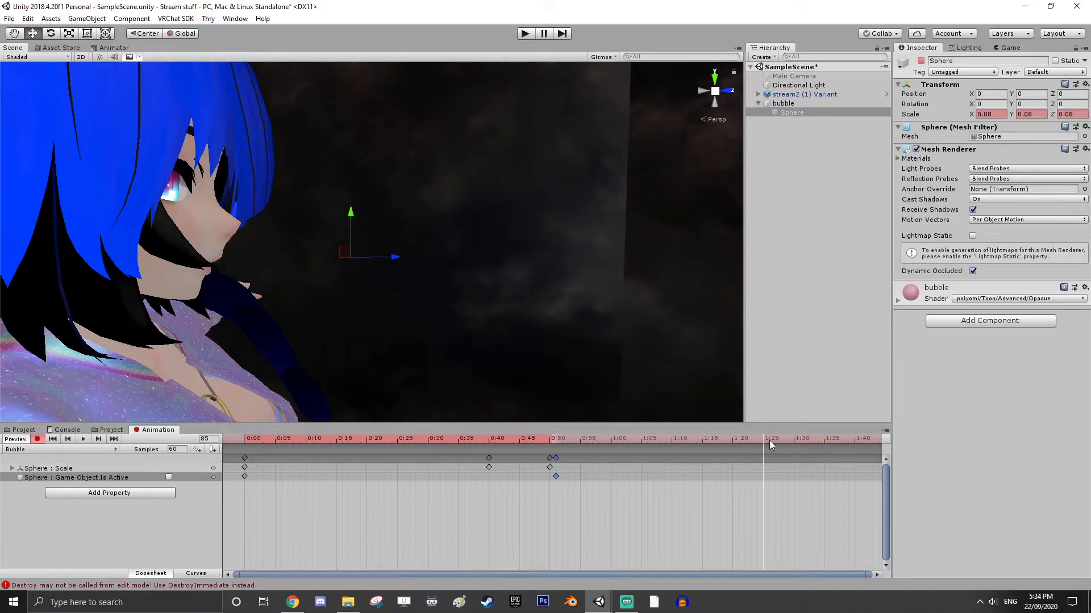
left_click(856, 441)
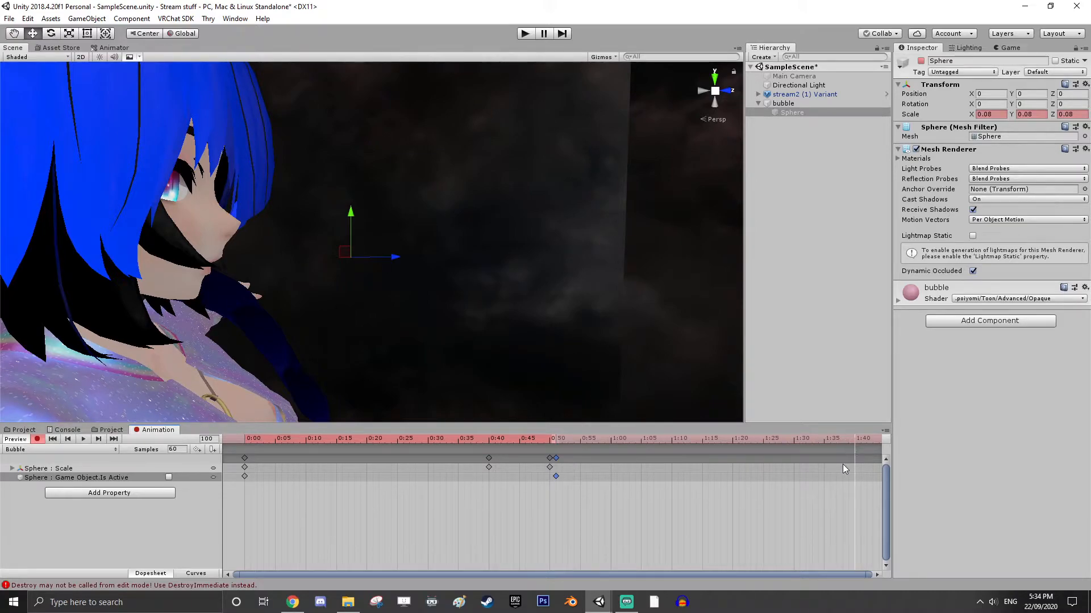
key("ctrl+v")
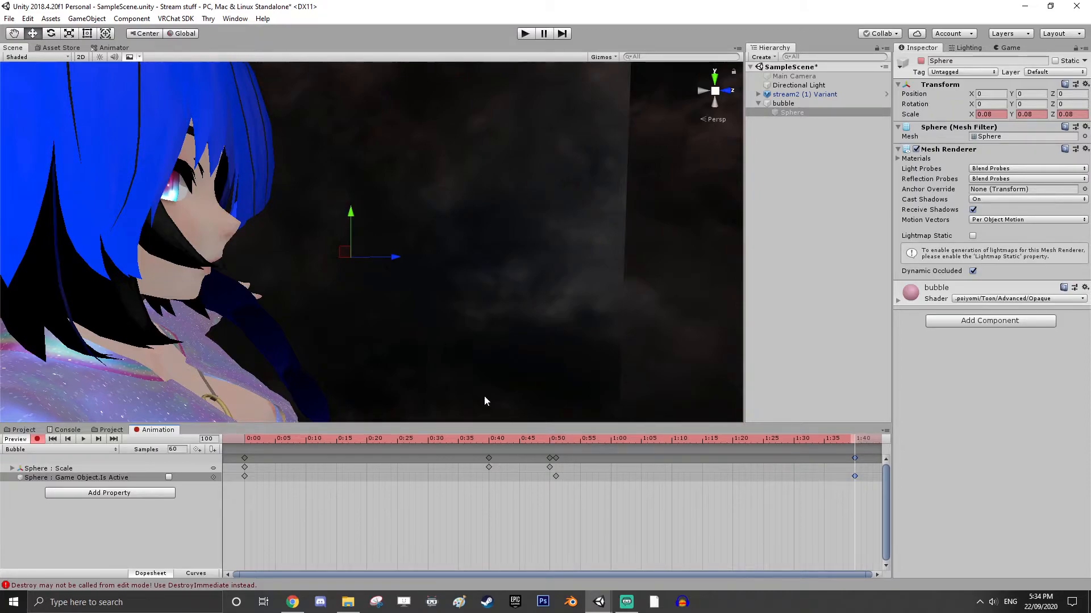
Play back the bubble clip and try it again with a sample rate of 30
left_click(84, 439)
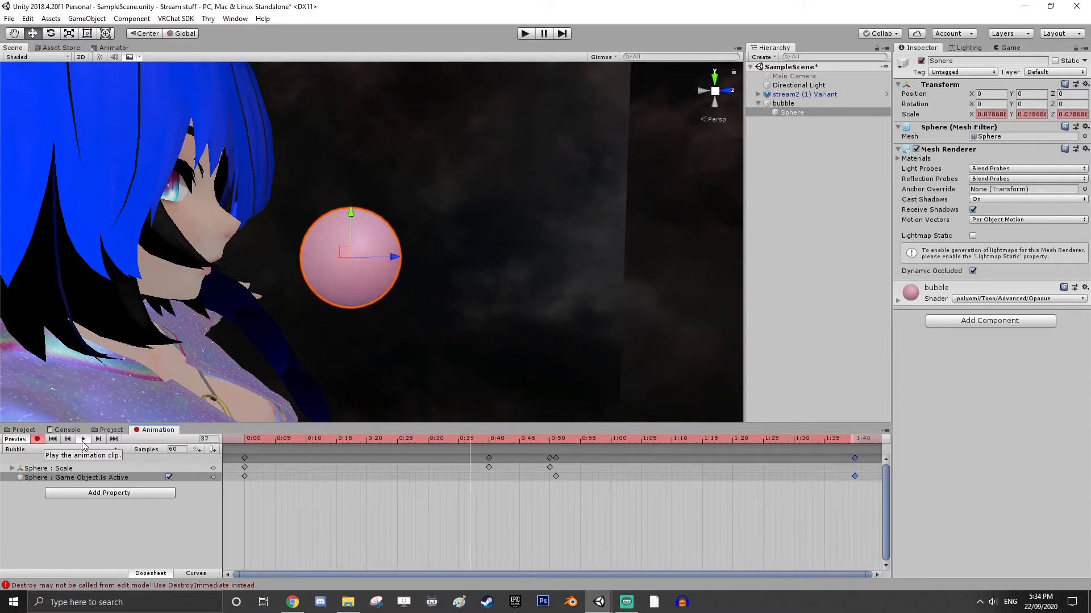
left_click(82, 440)
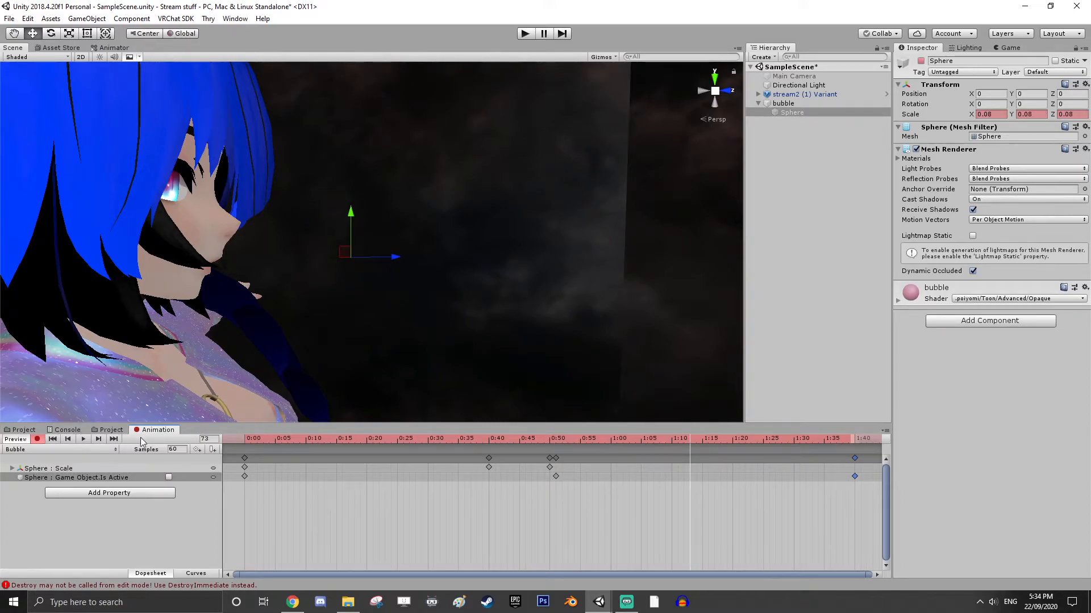
left_click(178, 448)
type("30")
key("Return")
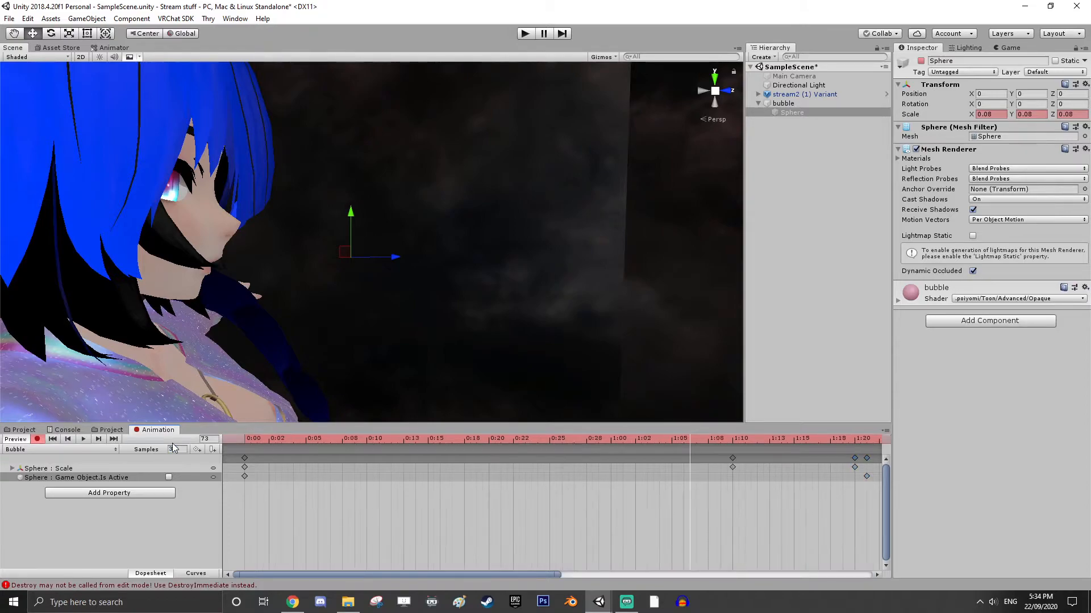
left_click(83, 439)
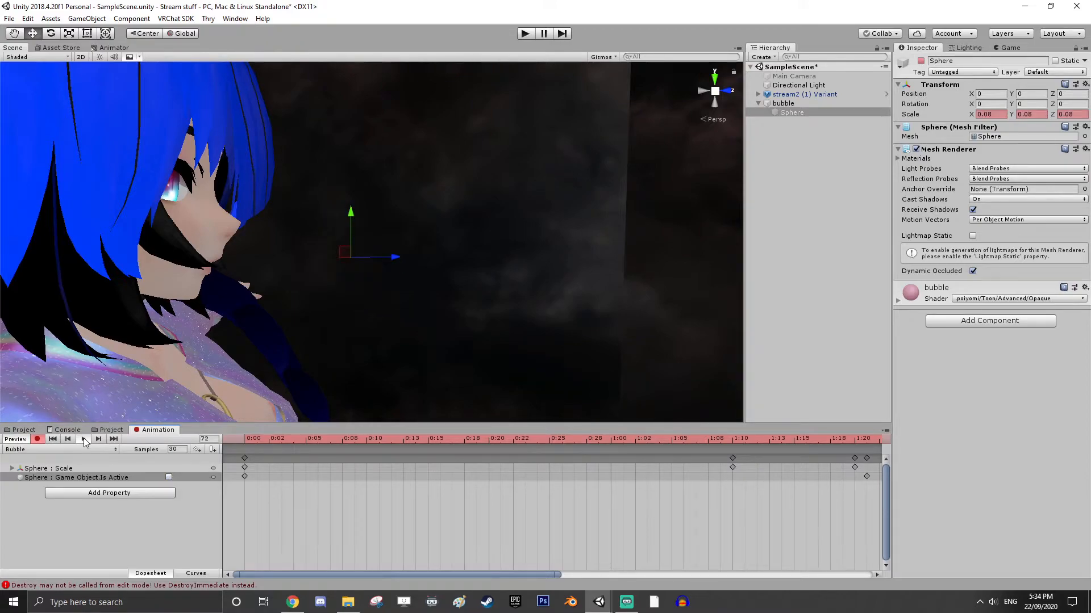
Set the clip's sample rate to 20 and play it back
left_click(177, 449)
type("20")
key("Return")
left_click(83, 439)
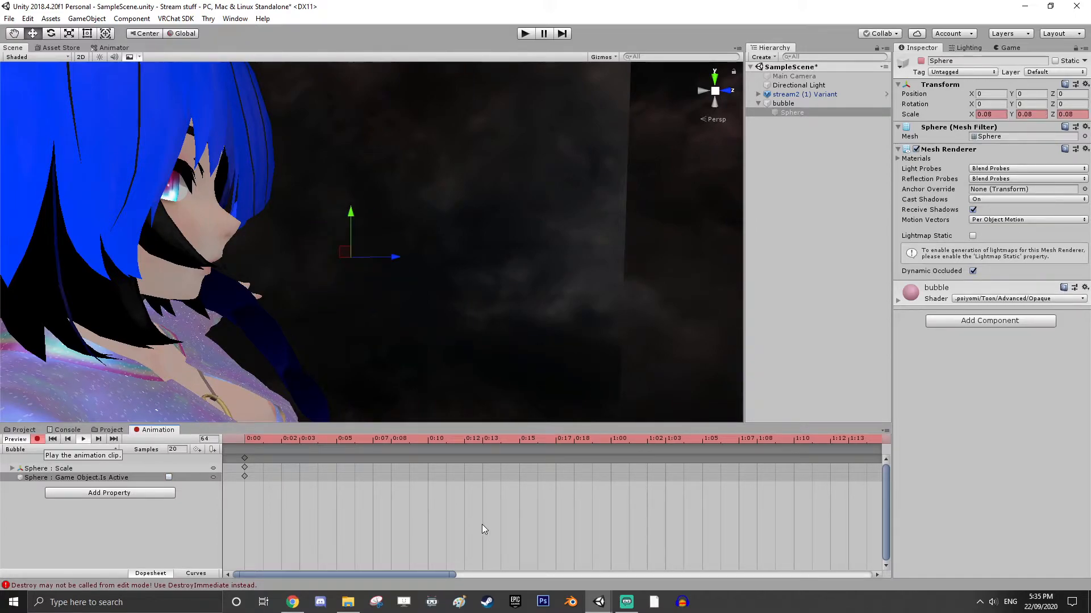
Move the final inactive keyframe of the Sphere to 6:00 on the timeline
scroll(511, 505, "down", 3)
scroll(568, 491, "down", 6)
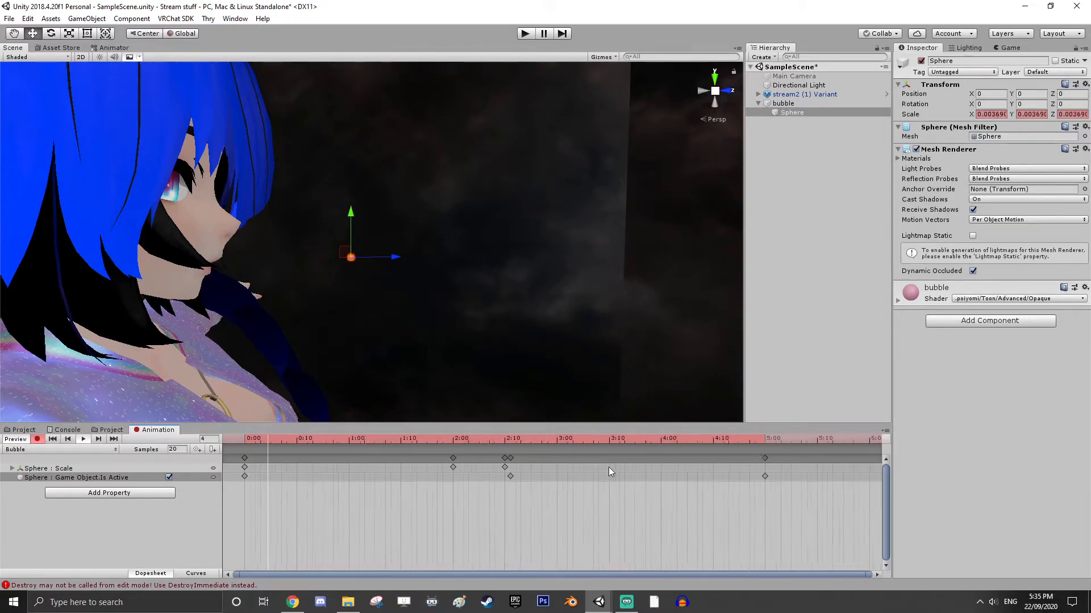
left_click_drag(733, 457, 832, 465)
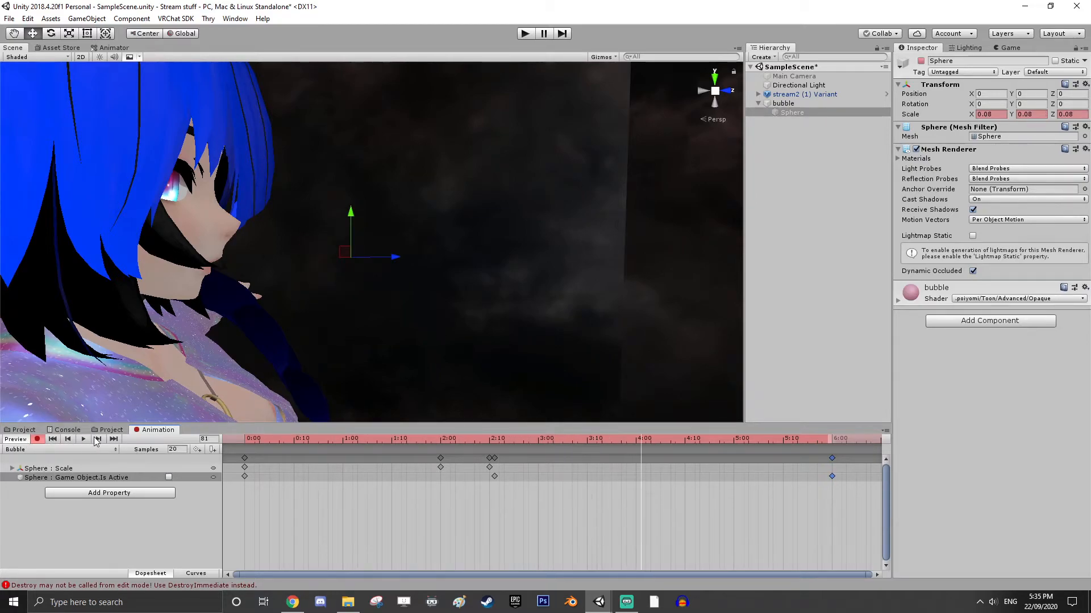
Copy the Sphere's frame 0 keyframes for scale and active state to frame 121
scroll(782, 477, "down", 7)
scroll(625, 472, "up", 9)
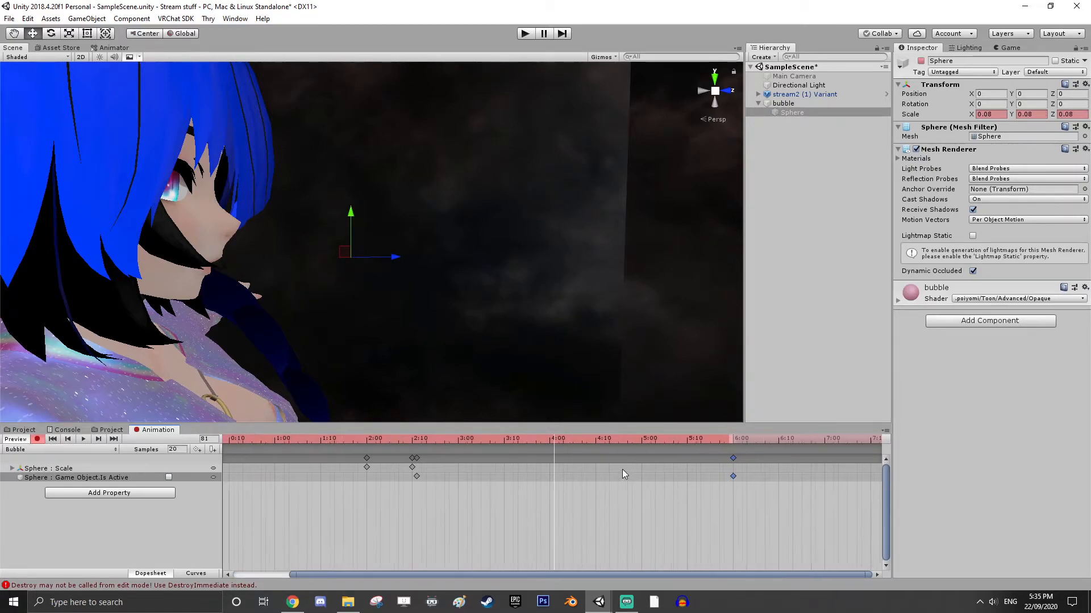
left_click_drag(460, 575, 375, 572)
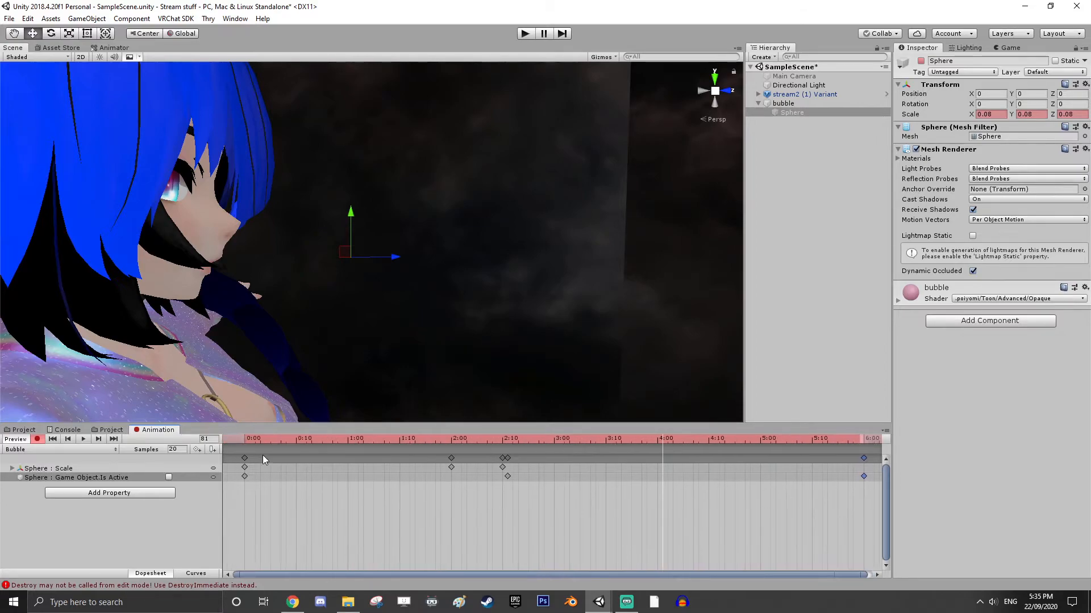
left_click(245, 458)
mouse_move(245, 440)
left_mouse_down()
mouse_move(284, 441)
mouse_move(246, 441)
left_mouse_up()
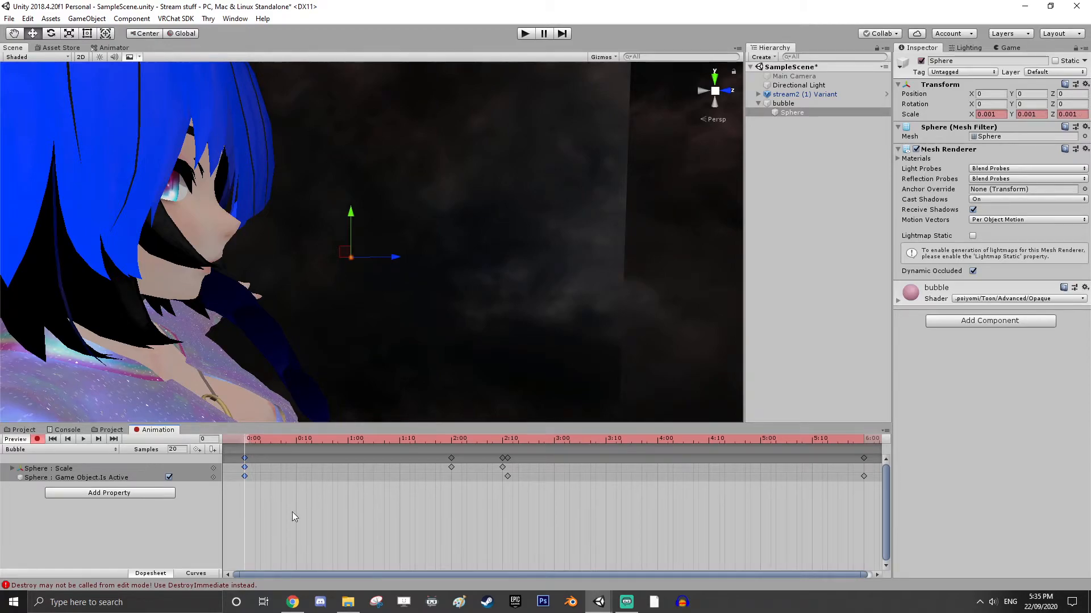
left_click_drag(398, 575, 536, 574)
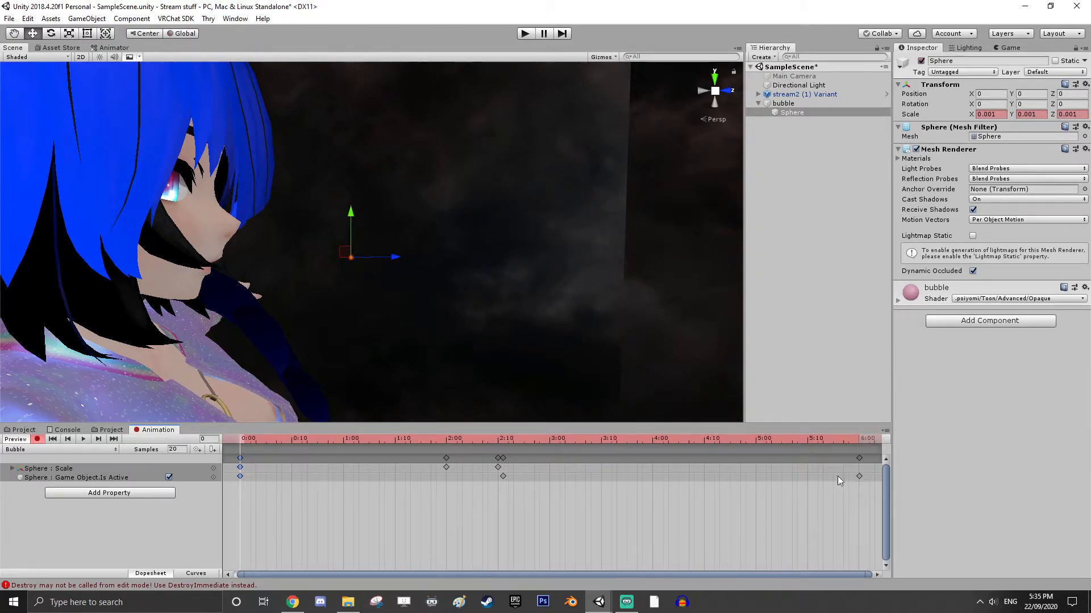
left_click(858, 440)
scroll(801, 551, "down", 3)
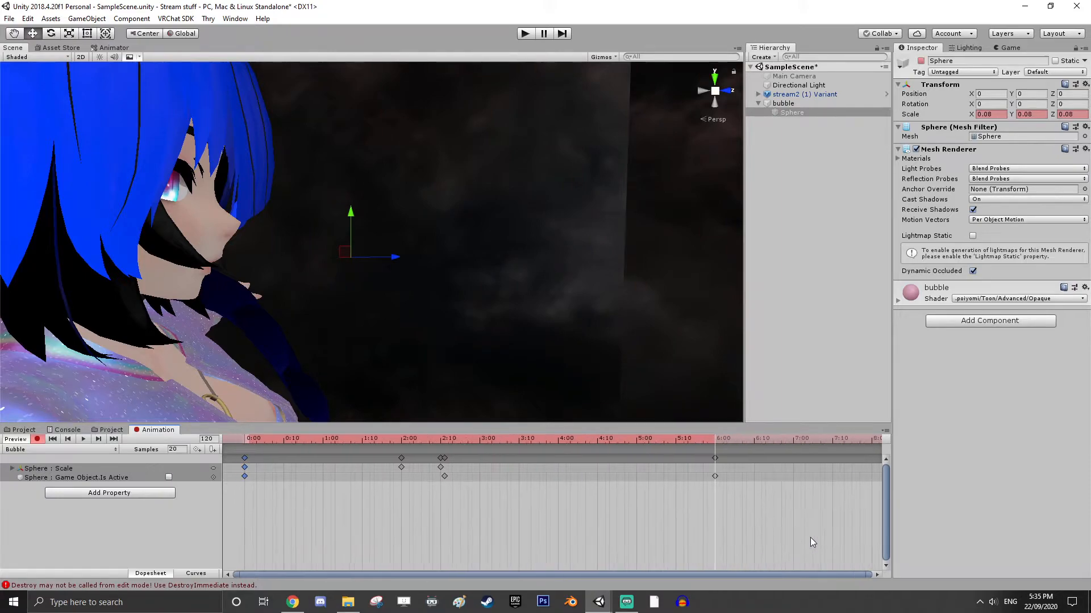
scroll(775, 497, "down", 4)
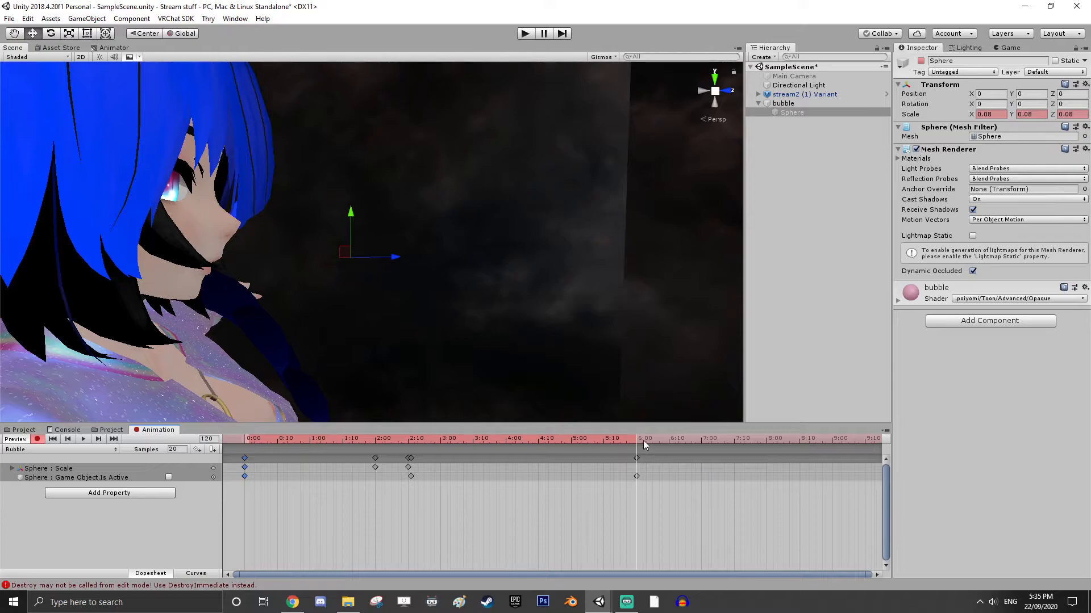
left_click(638, 439)
scroll(641, 467, "up", 8)
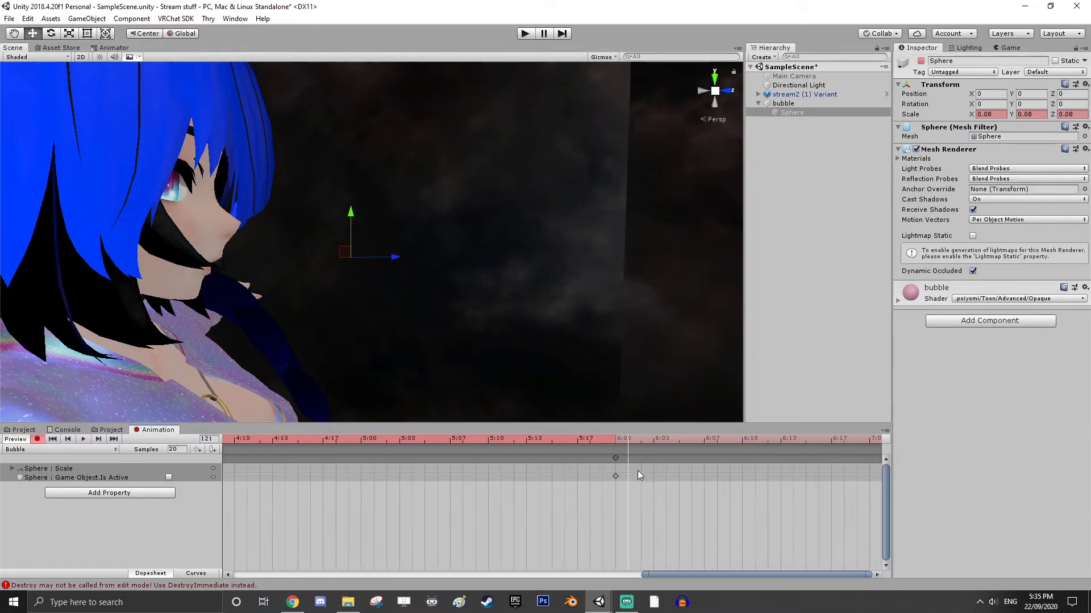
scroll(639, 467, "up", 5)
scroll(611, 470, "down", 4)
key("ctrl+v")
scroll(611, 470, "down", 5)
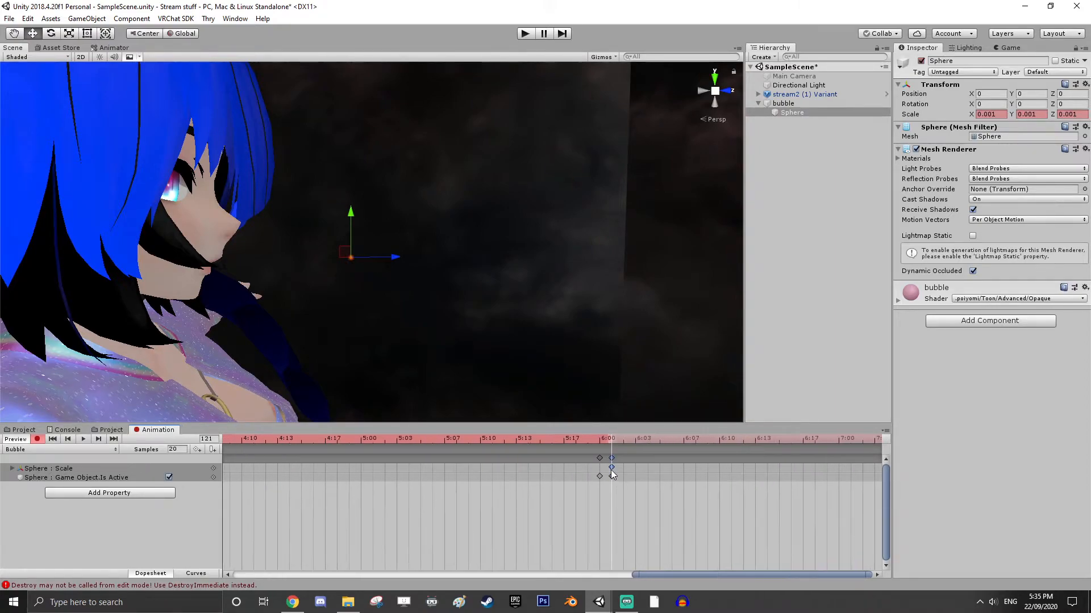
scroll(624, 518, "down", 2)
scroll(613, 563, "down", 3)
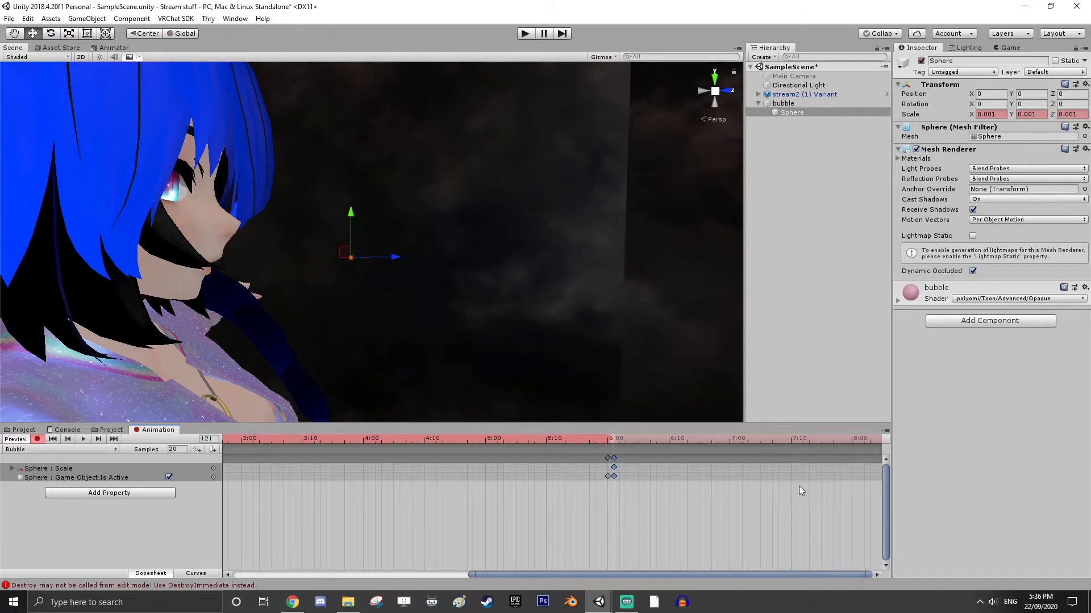
Key the Sphere's scale as 0.03 on X, Y and Z at frame 175
scroll(786, 507, "down", 2)
left_click(866, 457)
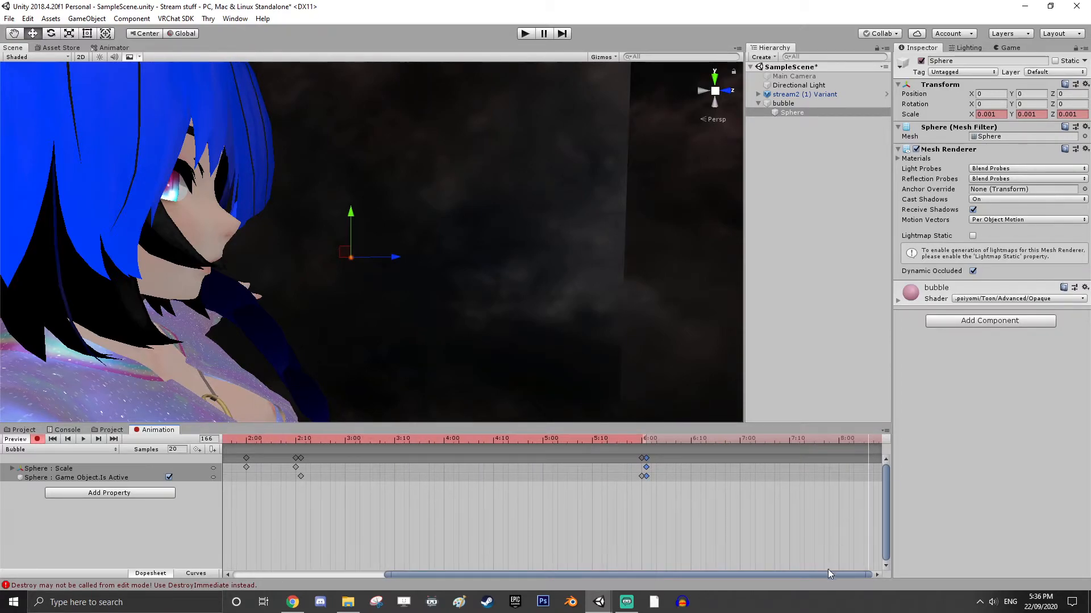
scroll(841, 522, "down", 3)
scroll(846, 512, "down", 1)
left_click(864, 441)
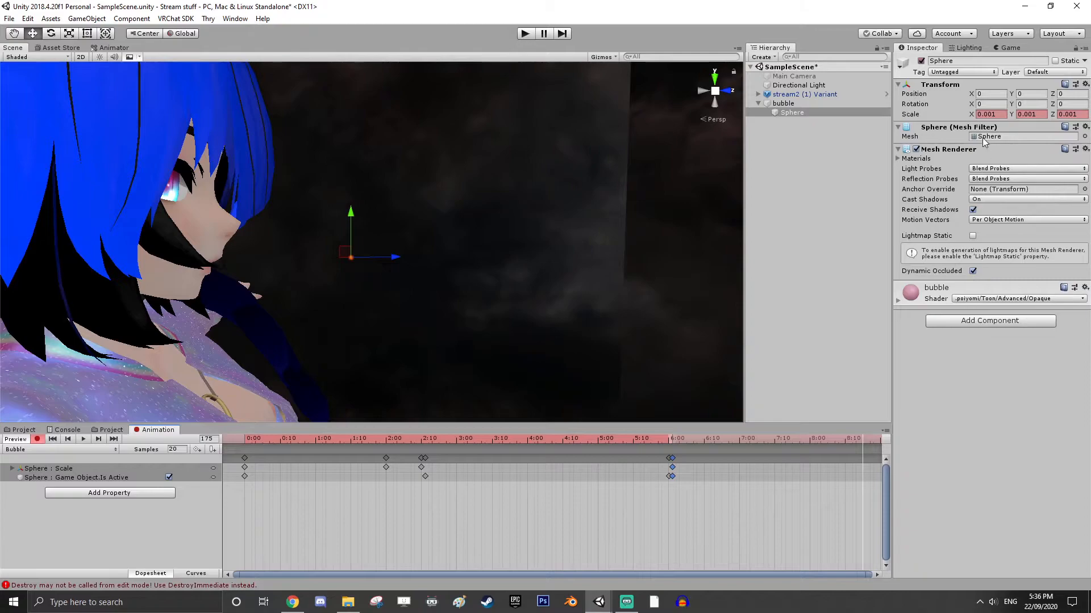
left_click(1003, 114)
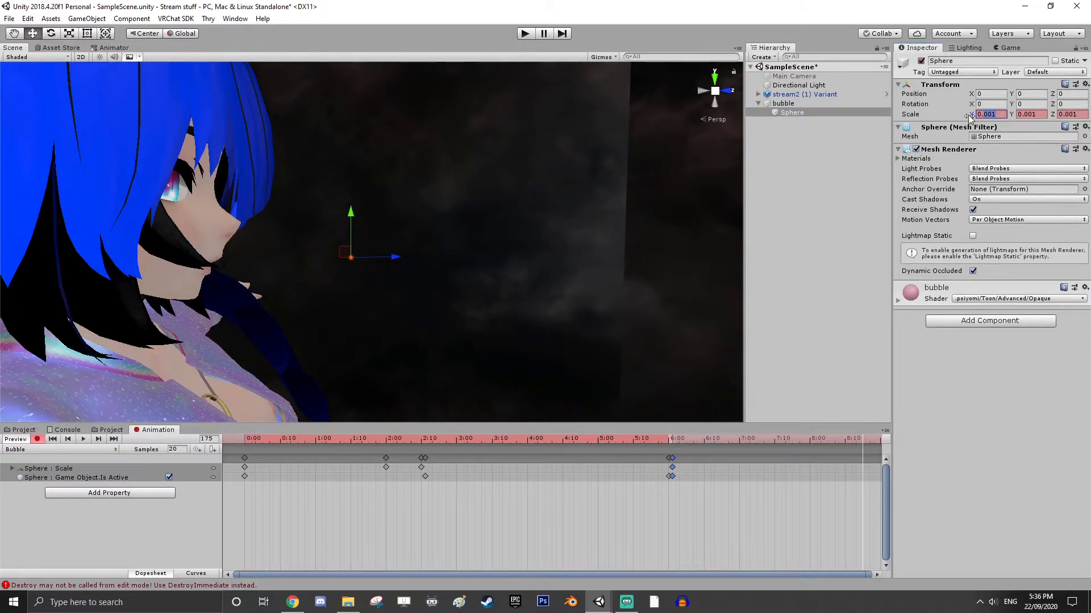
type("0.")
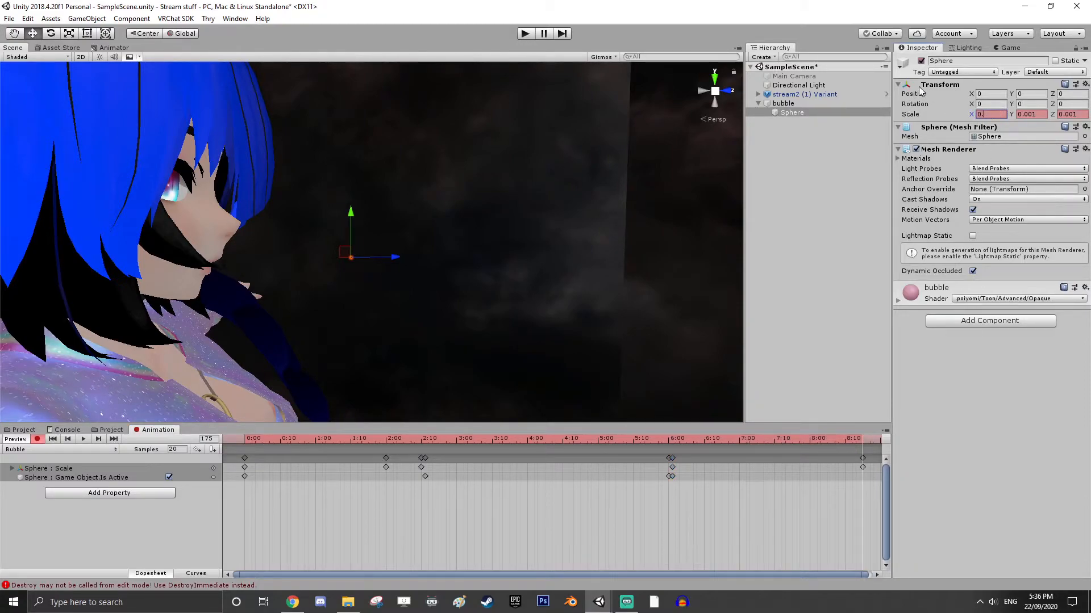
type("03")
key("Tab")
type("0.03")
key("Tab")
type("0.0")
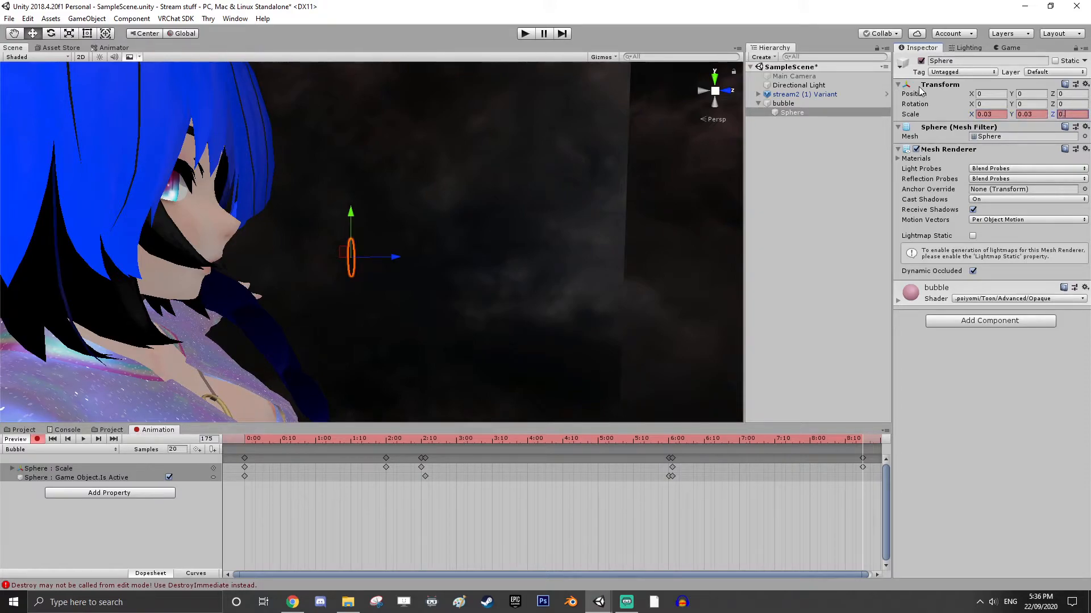
type("3")
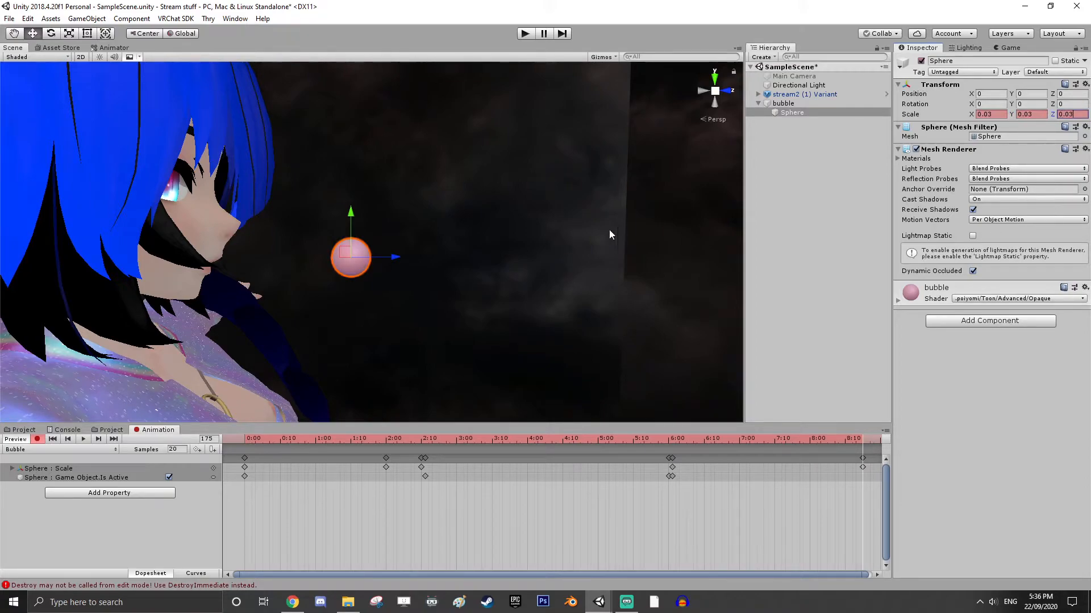
Repeat the Sphere's 0.03 scale keyframe at frame 190 to hold its size
scroll(842, 464, "down", 1)
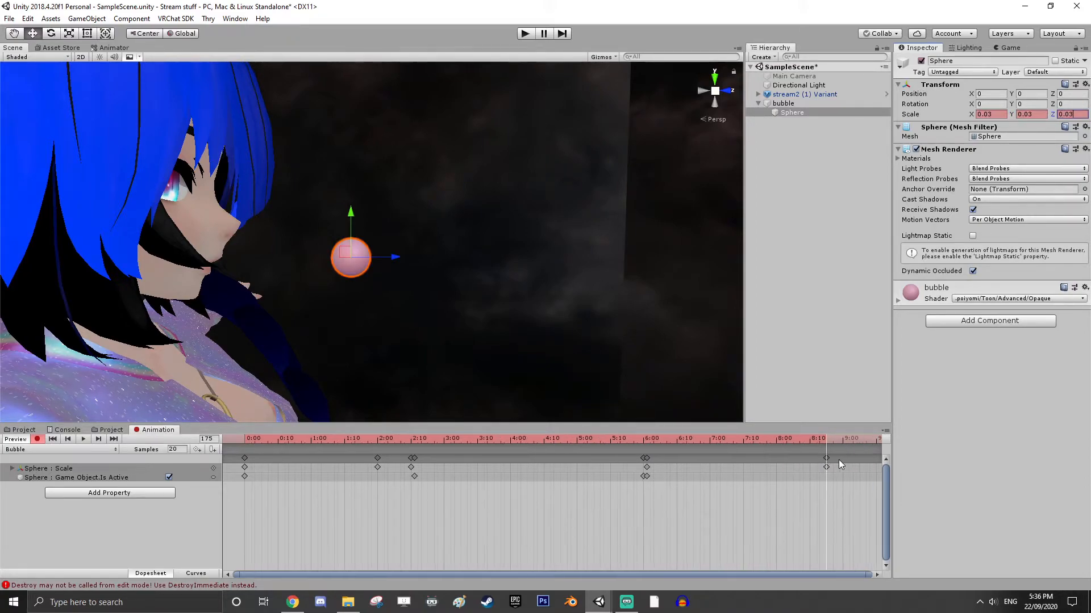
left_click(826, 458)
scroll(852, 461, "down", 2)
left_click(802, 443)
key("k")
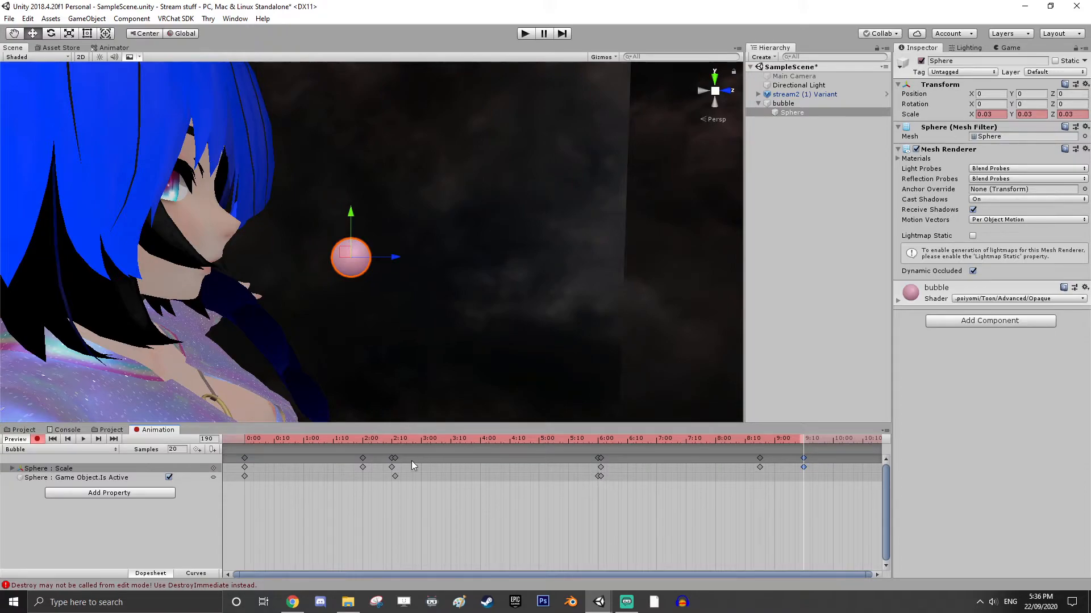
Key the Sphere as inactive at frames 192 and 289, and play back the bubble clip
left_click(809, 441)
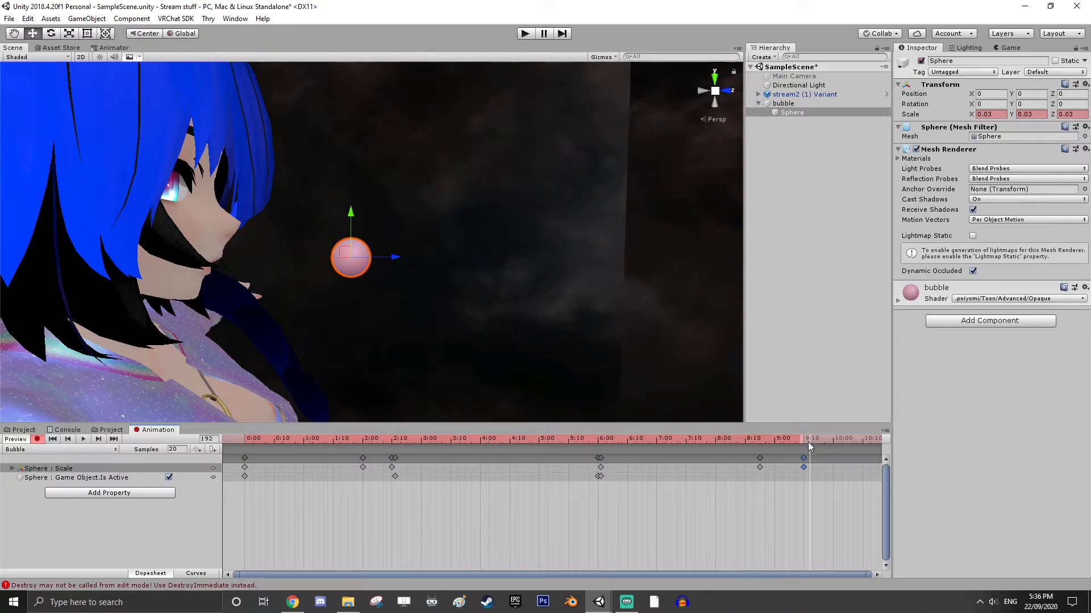
left_click(921, 60)
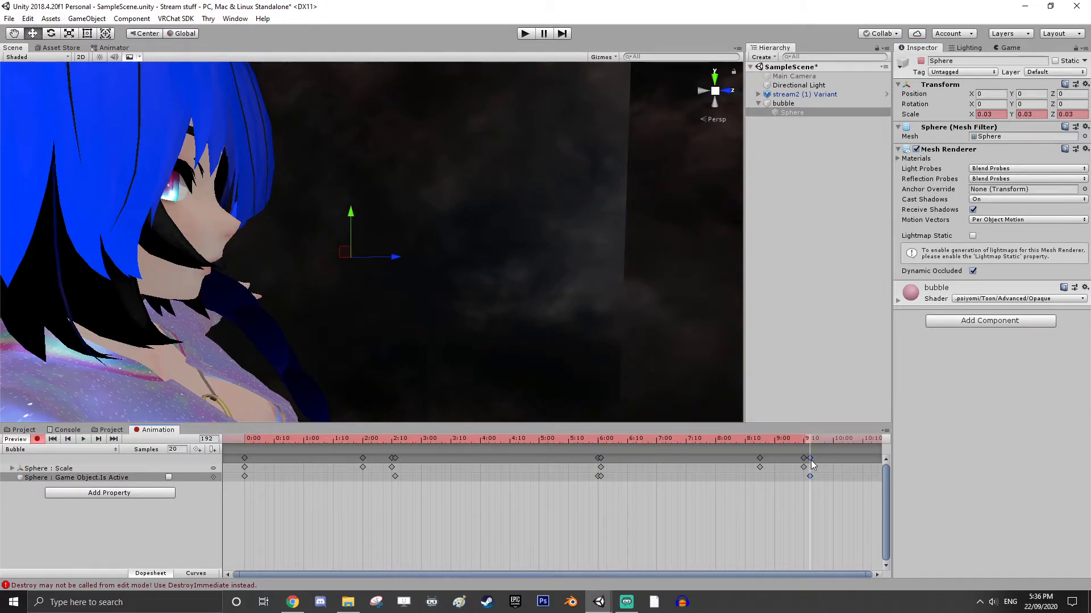
scroll(858, 496, "down", 5)
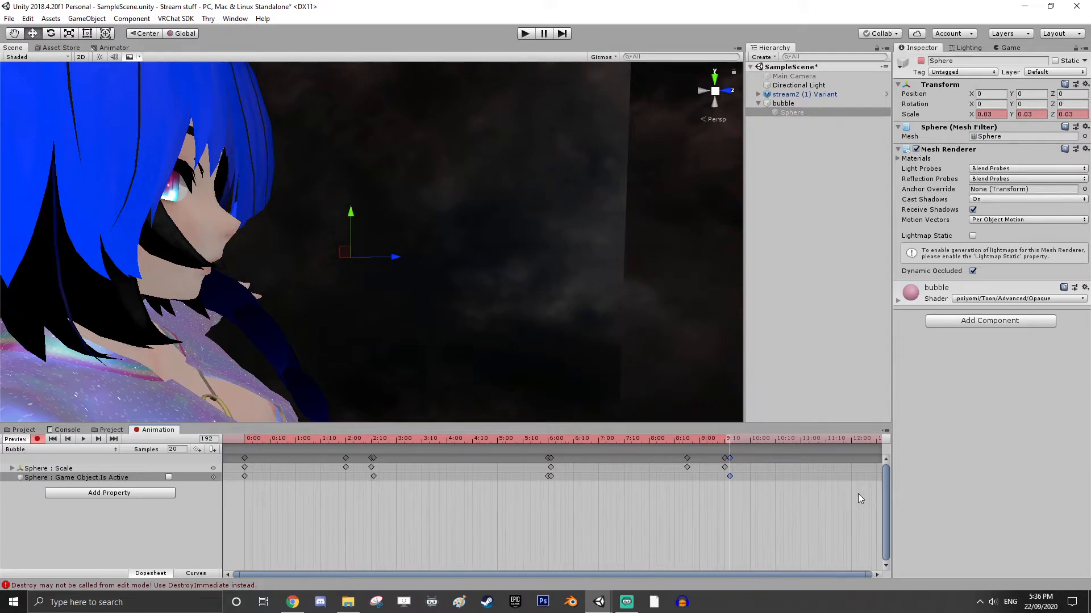
left_click(833, 440)
key("k")
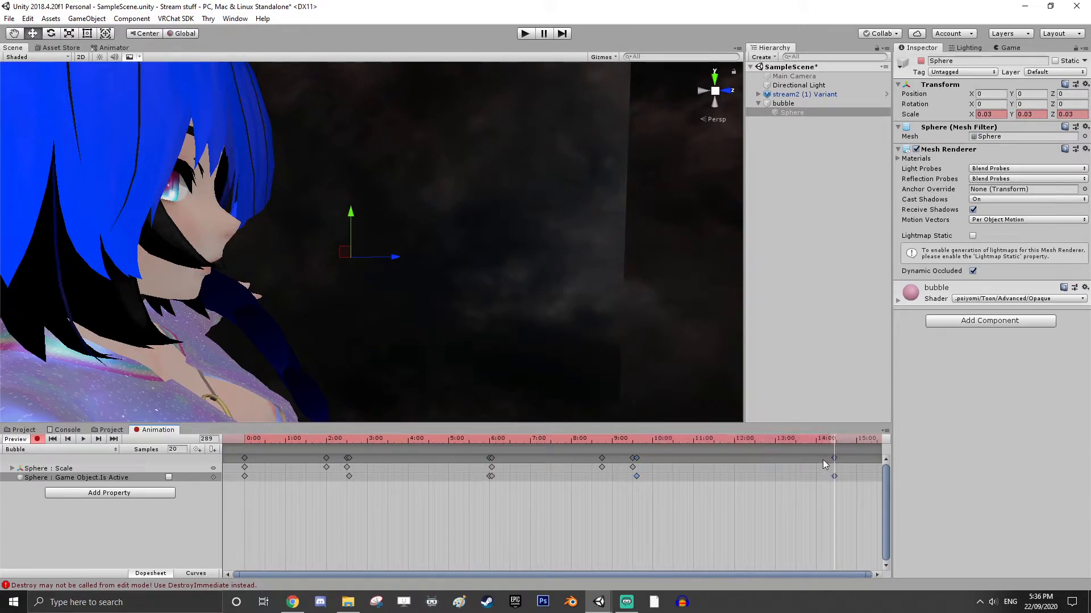
left_click(84, 439)
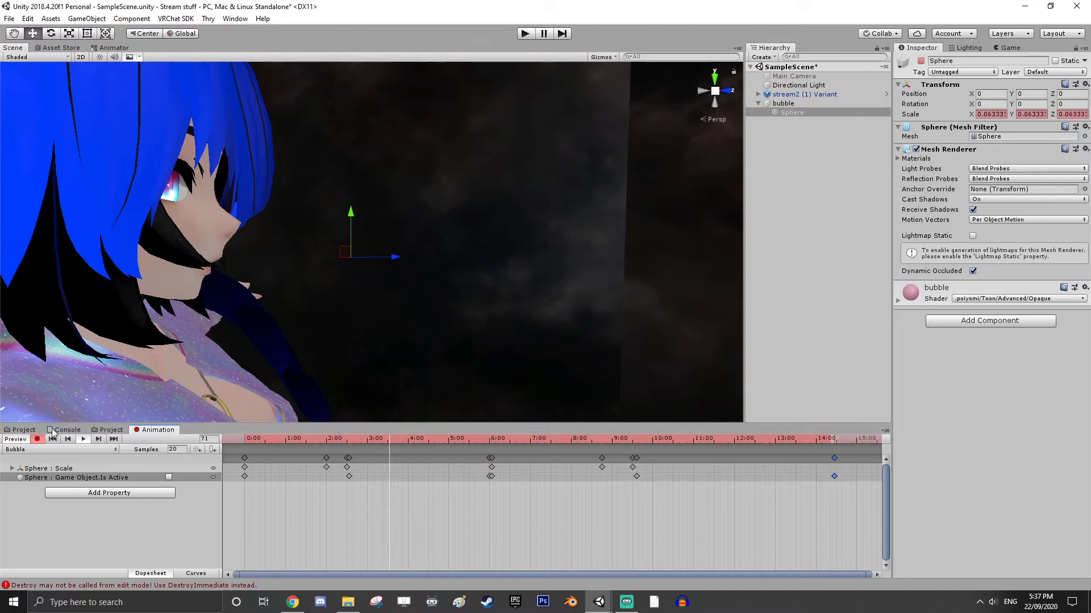
Stop recording the clip and duplicate the pink bubble material in the bubblegum folder
left_click(38, 440)
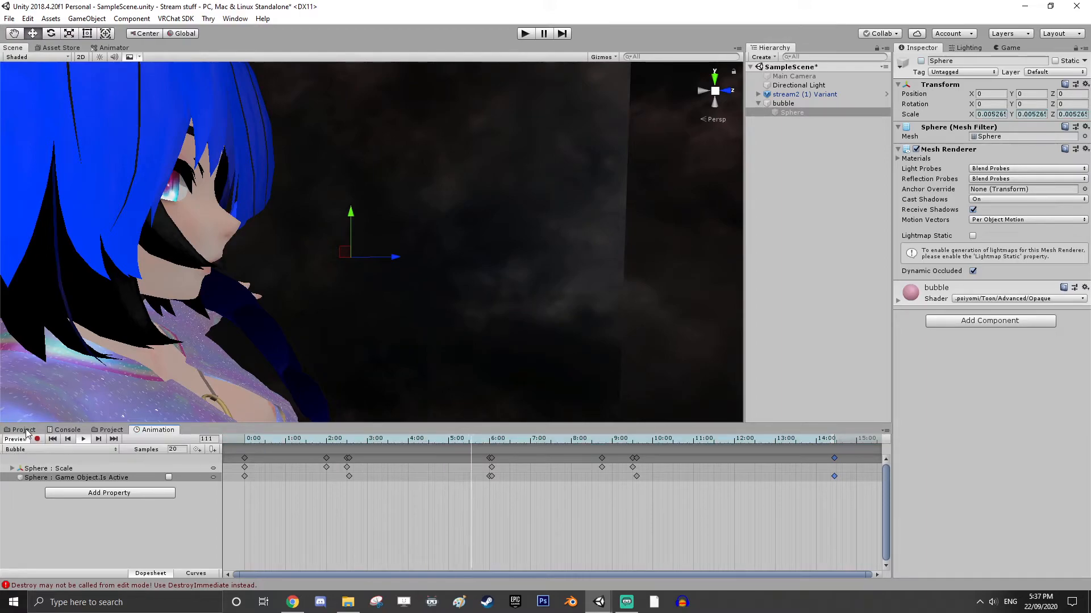
left_click(98, 430)
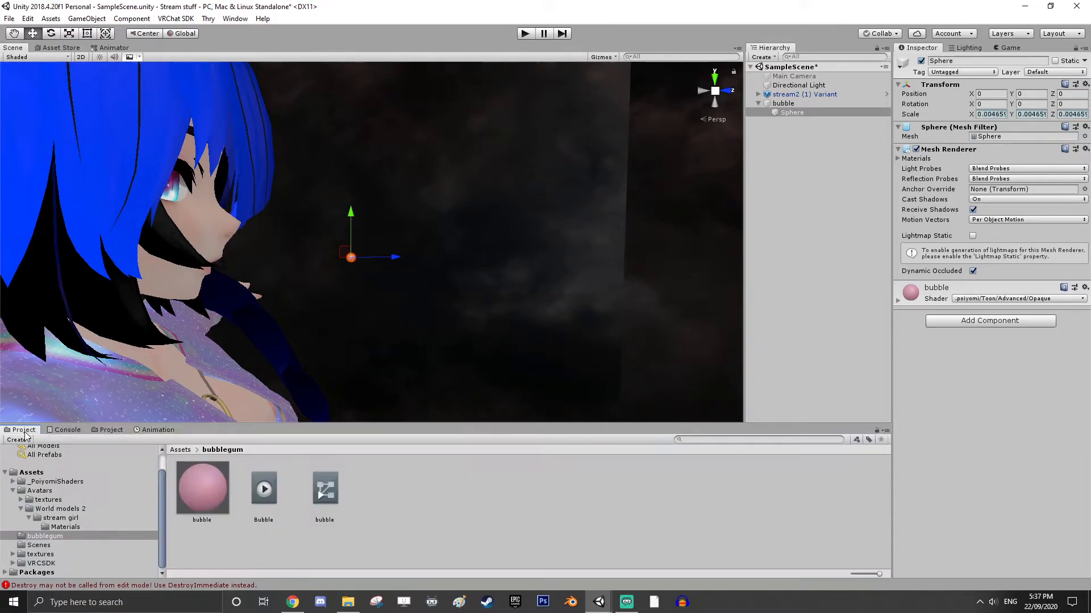
left_click(204, 489)
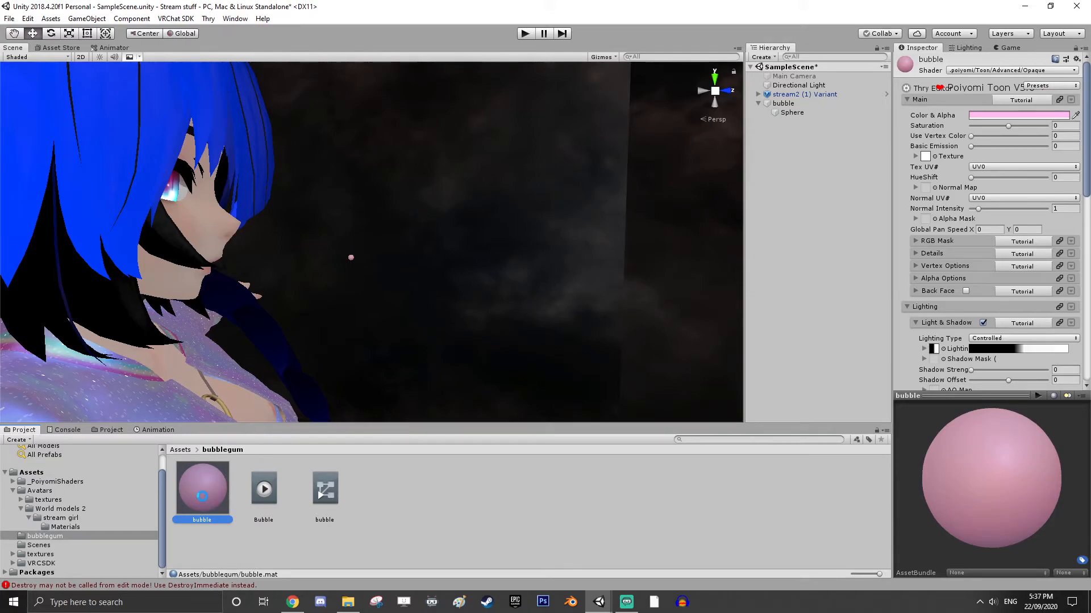
key("ctrl+d")
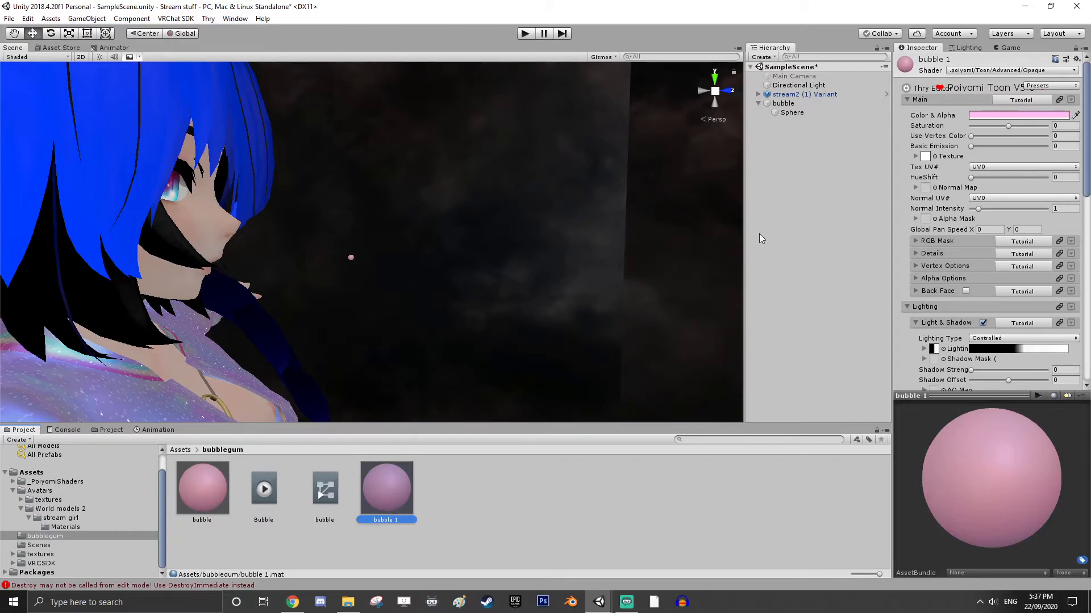
Set the Color & Alpha of the bubble 1 material to purple A217FF
left_click(1000, 116)
left_click_drag(825, 251, 809, 269)
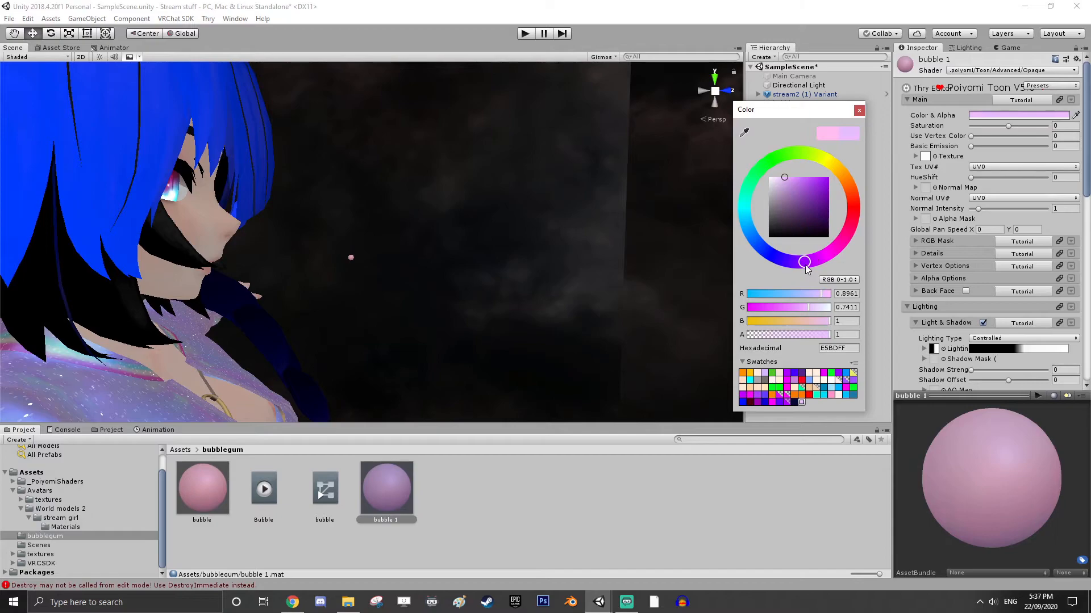
left_click_drag(787, 179, 825, 173)
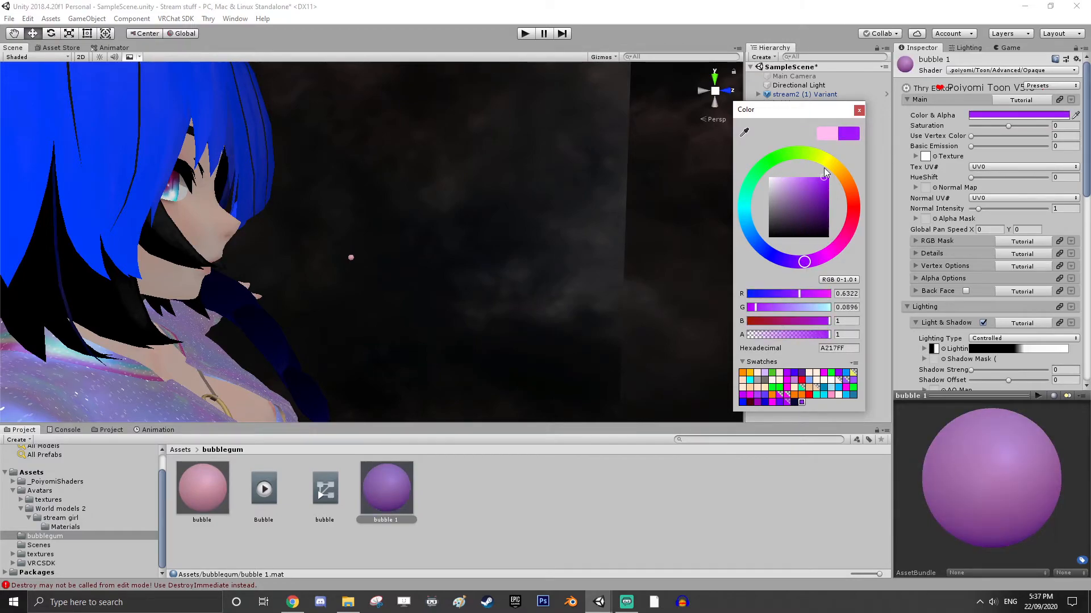
left_click(860, 111)
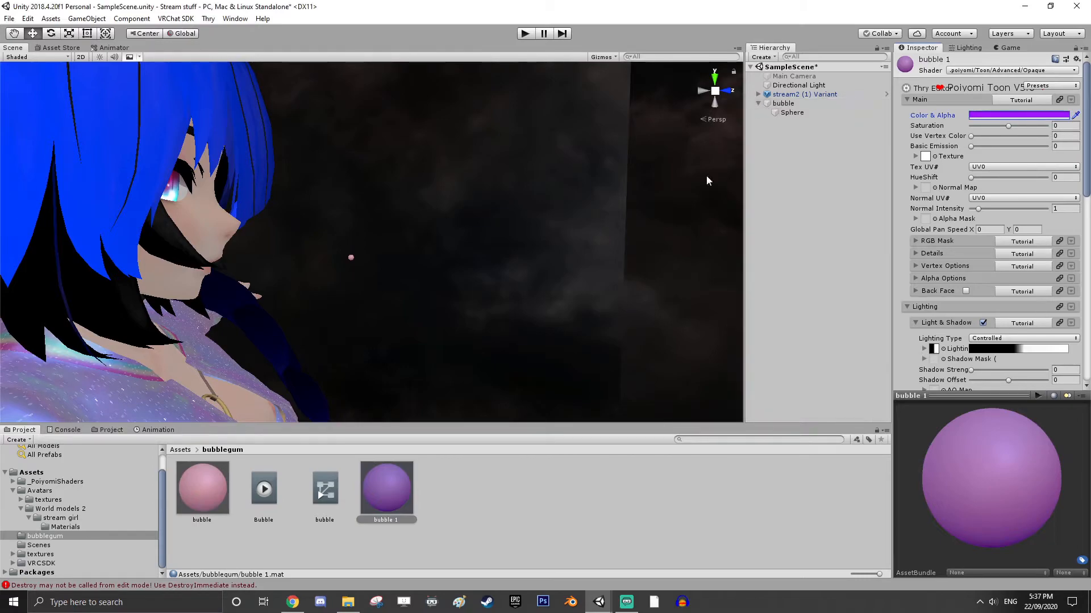
Rewind the bubble clip to frame 0 and apply the pink bubble material to the Sphere
left_click(157, 430)
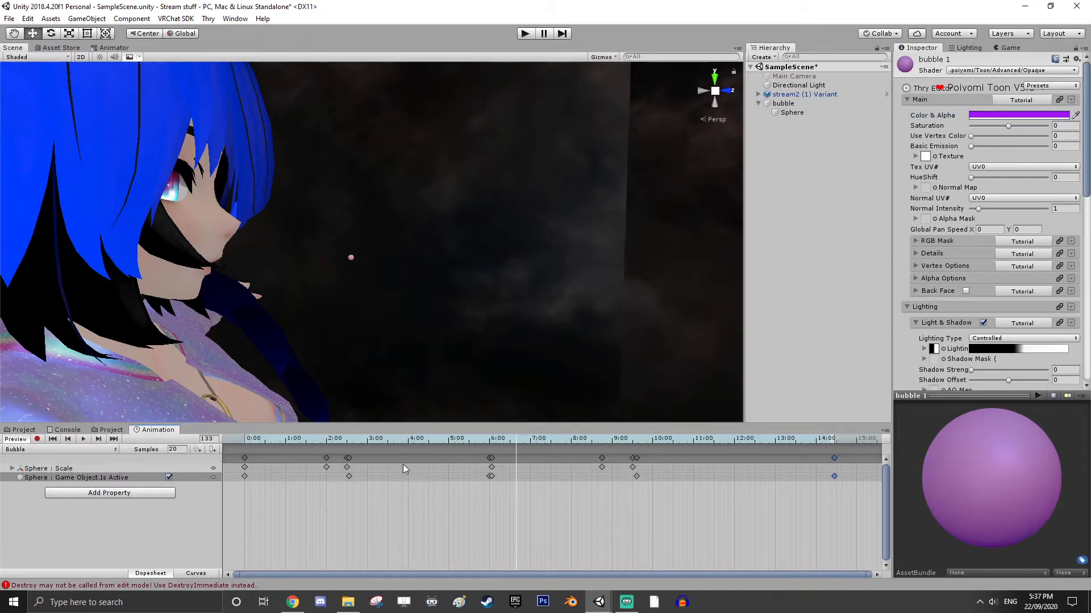
left_click_drag(520, 443, 242, 443)
scroll(301, 312, "up", 2)
scroll(312, 312, "down", 2)
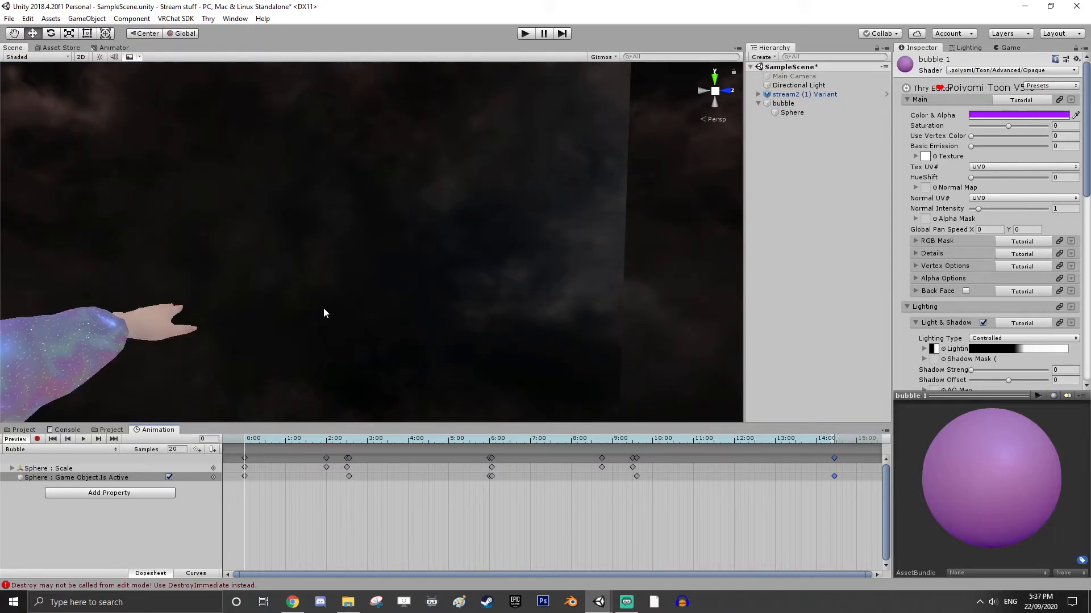
left_click(23, 430)
left_click_drag(210, 490, 349, 259)
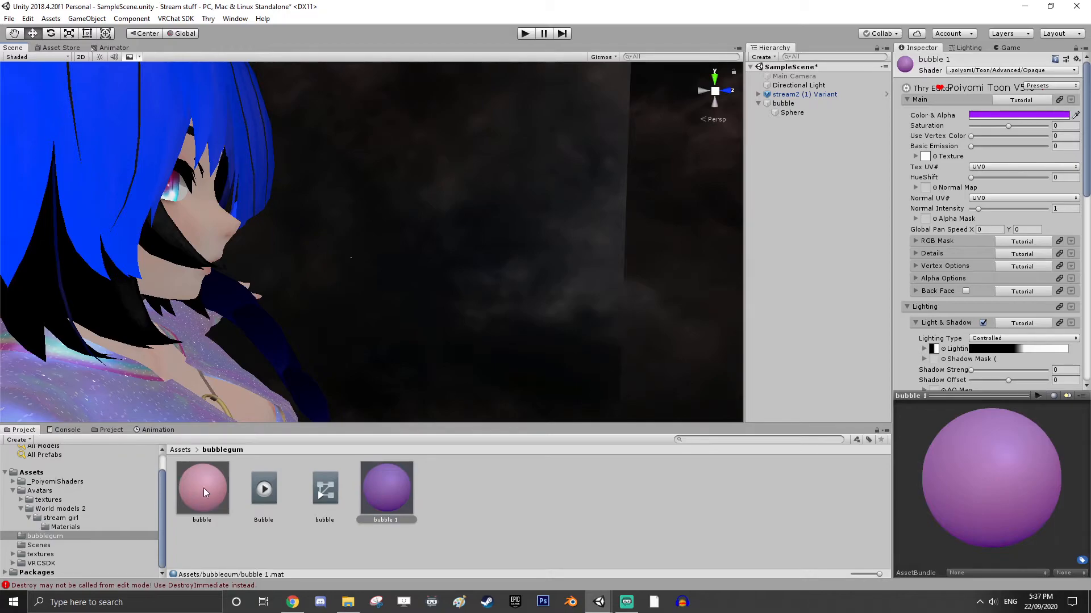
Record a material change on the Sphere at frame 121 by applying the purple bubble 1 material
left_click(158, 429)
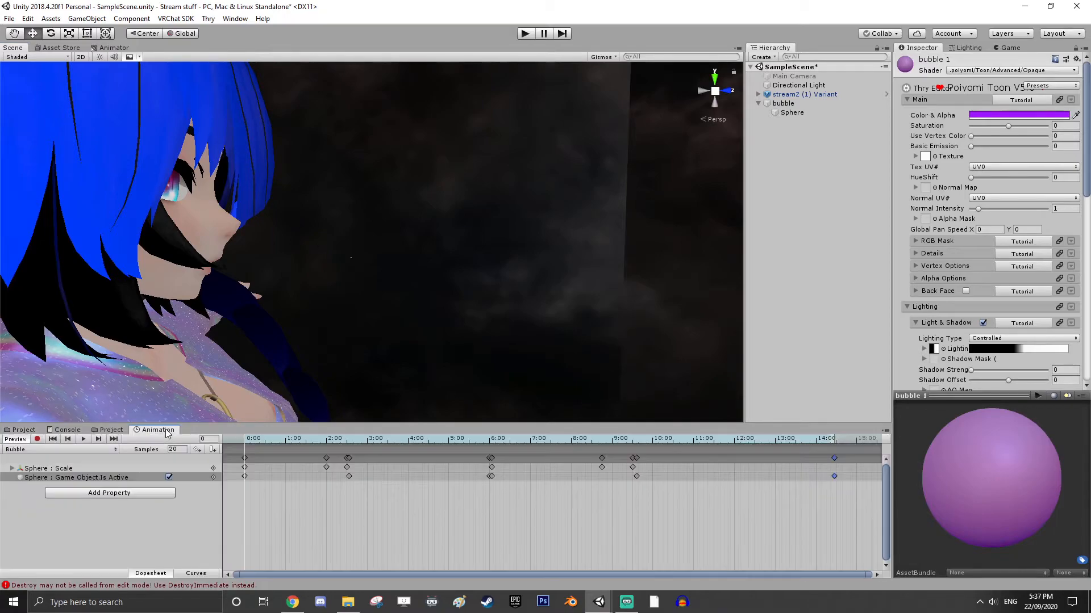
left_click(37, 439)
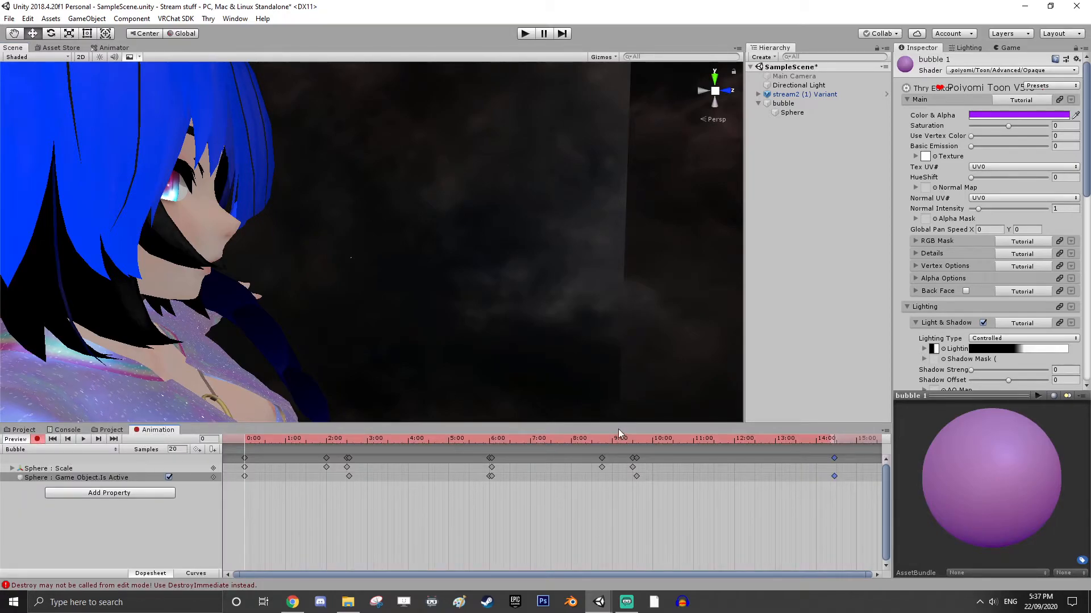
left_click_drag(248, 443, 492, 442)
left_click(25, 430)
left_click_drag(384, 496, 351, 263)
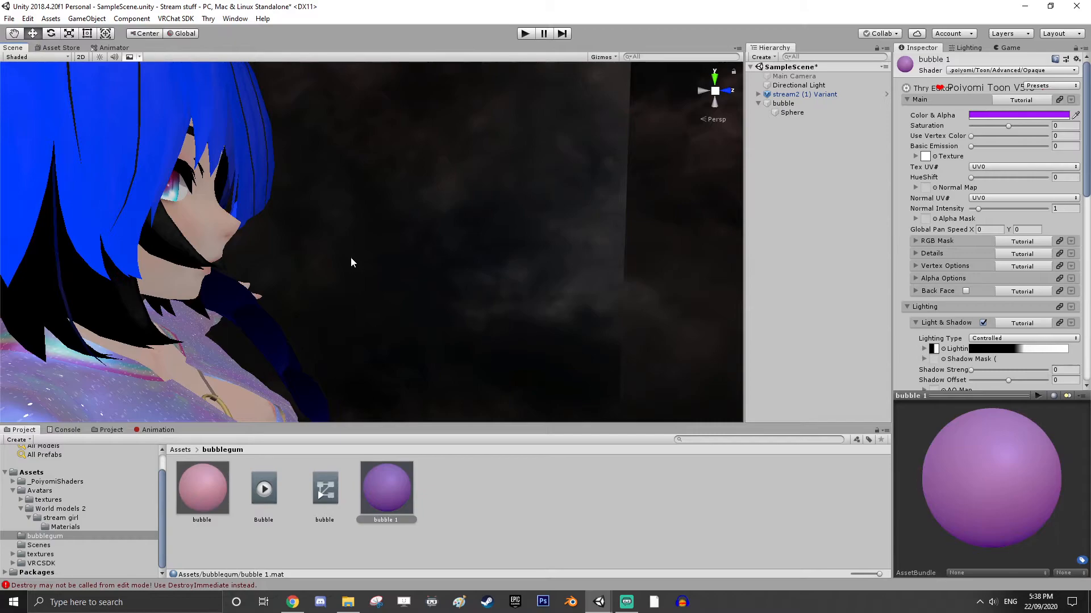
scroll(314, 314, "up", 1)
scroll(312, 308, "down", 1)
right_click_drag(333, 294, 401, 274, "alt")
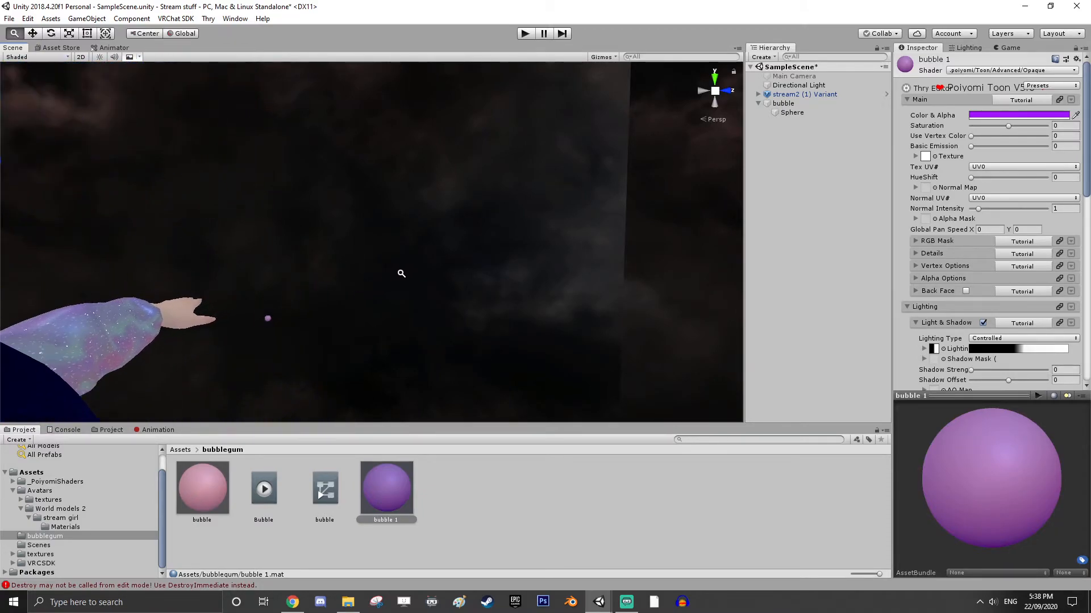
left_click_drag(389, 494, 271, 322)
left_click(149, 431)
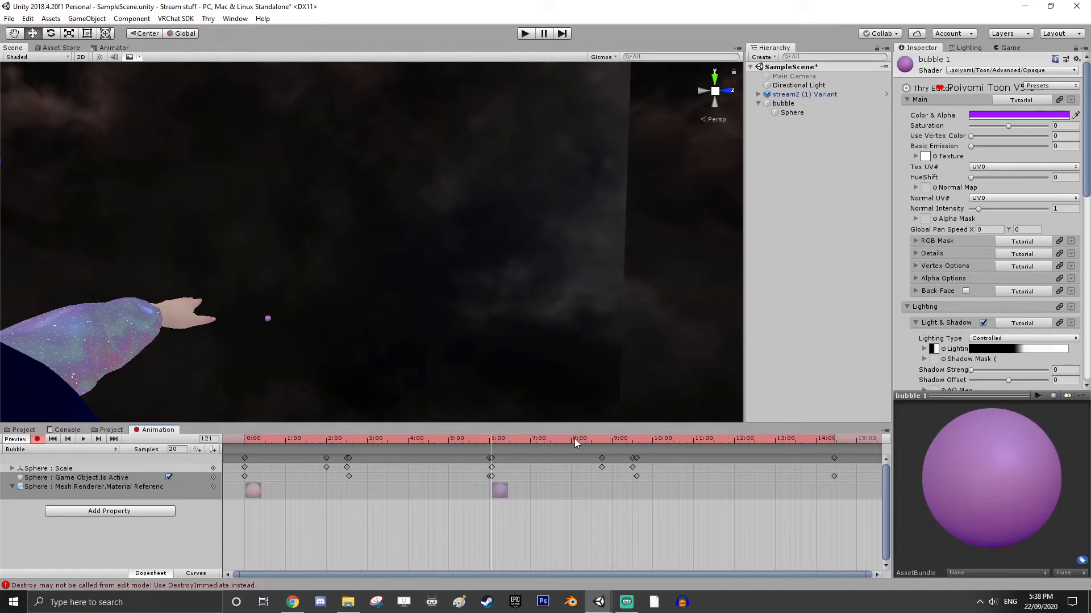
Rewind the bubble clip and play it back to check the pink-to-purple material change
left_click_drag(496, 438, 384, 442)
left_click(68, 439)
left_click(53, 439)
left_click(84, 439)
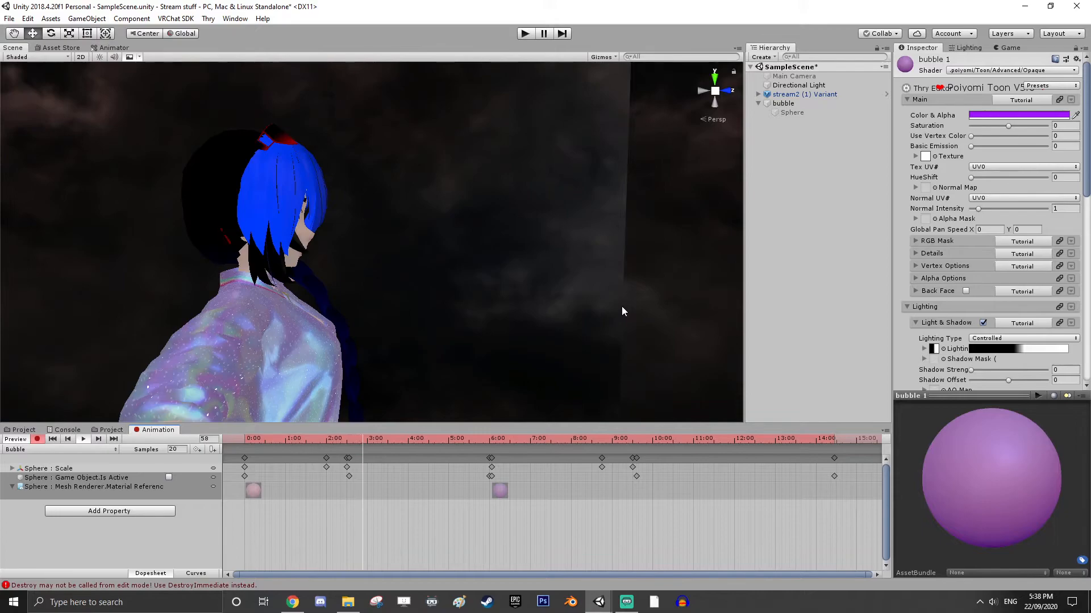
scroll(621, 311, "up", 3)
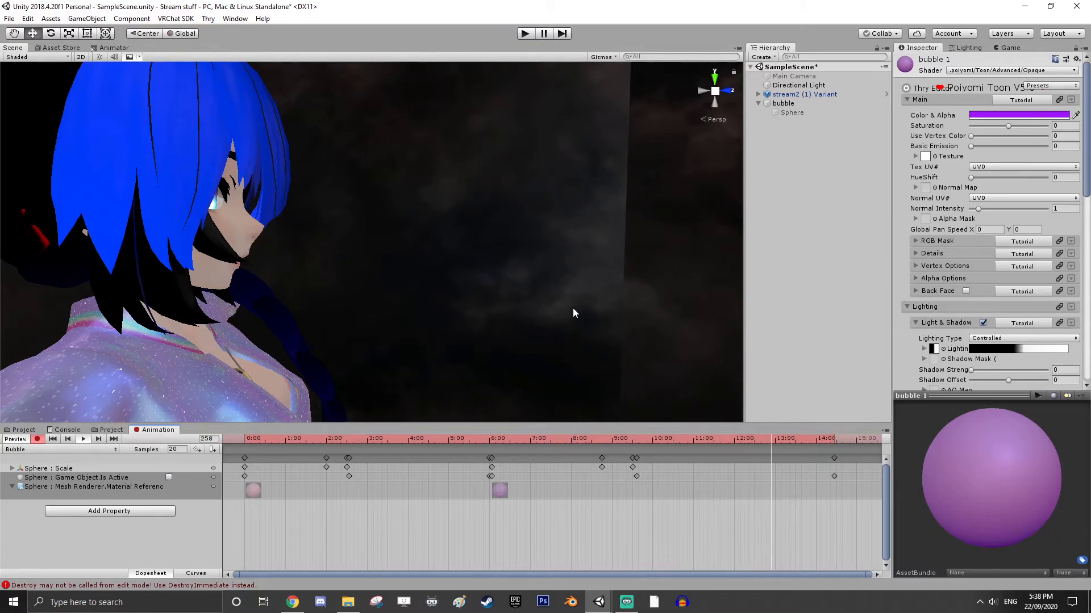
Move the bubble clip's last keyframe earlier to just after 13:00 and stop recording
left_click_drag(833, 459, 782, 459)
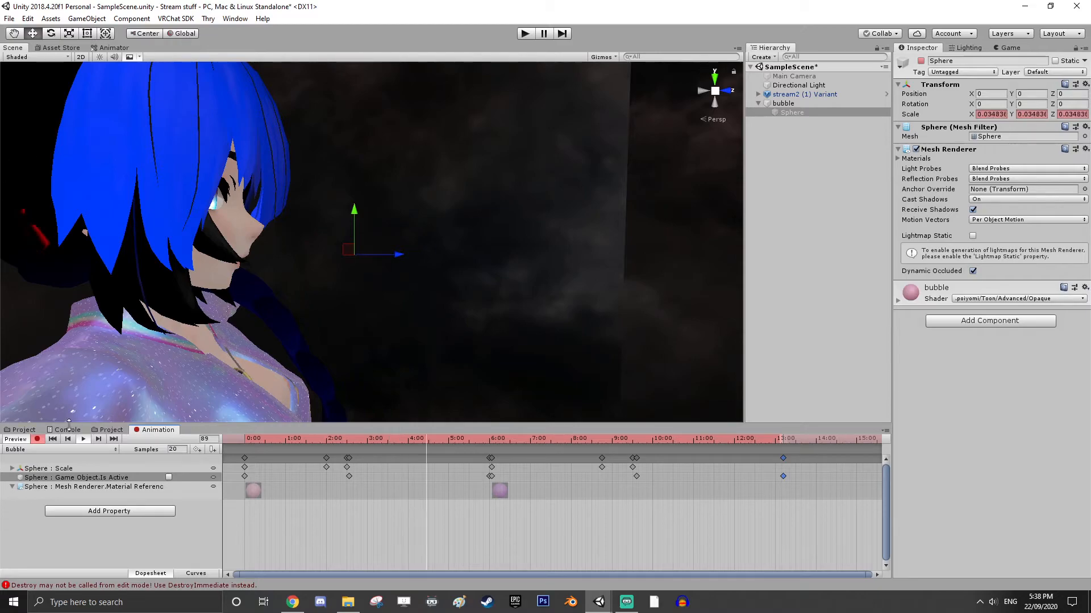
left_click(37, 439)
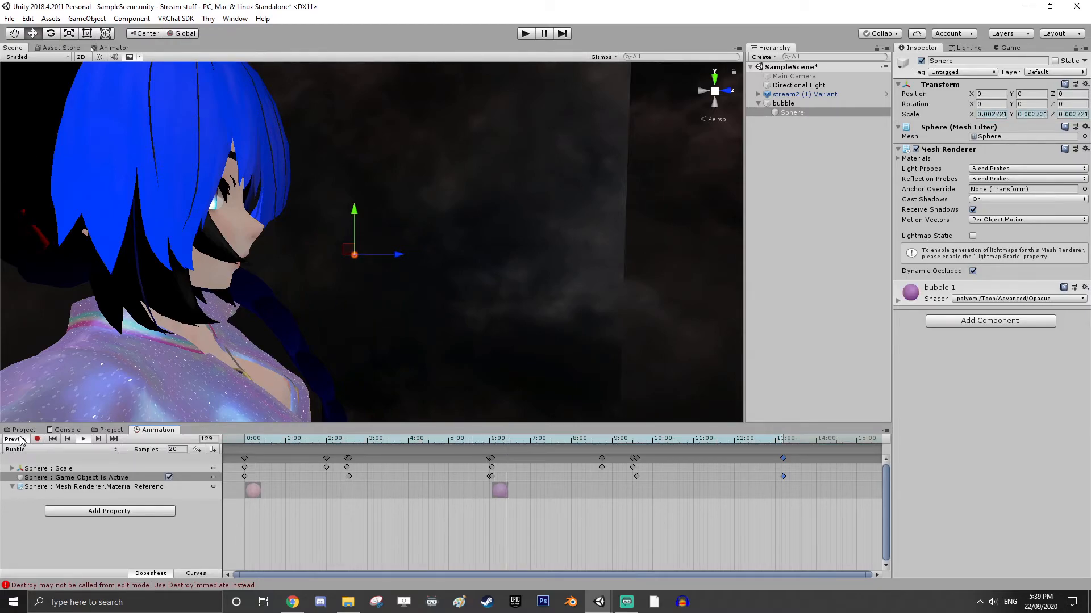
left_click(24, 430)
left_click_drag(389, 256, 383, 258)
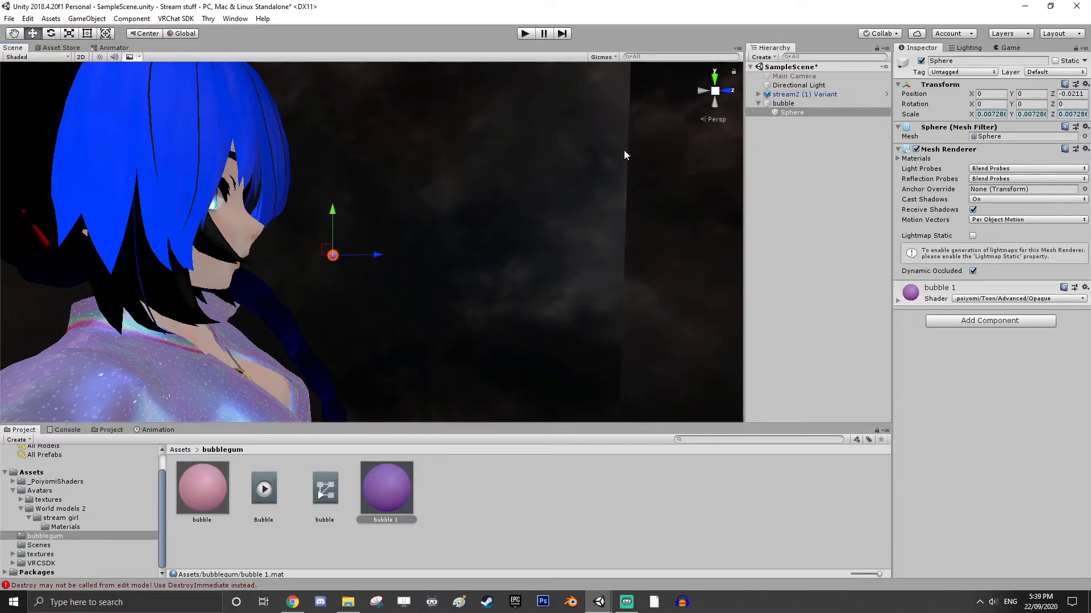
key("ctrl+z")
key("ctrl+z")
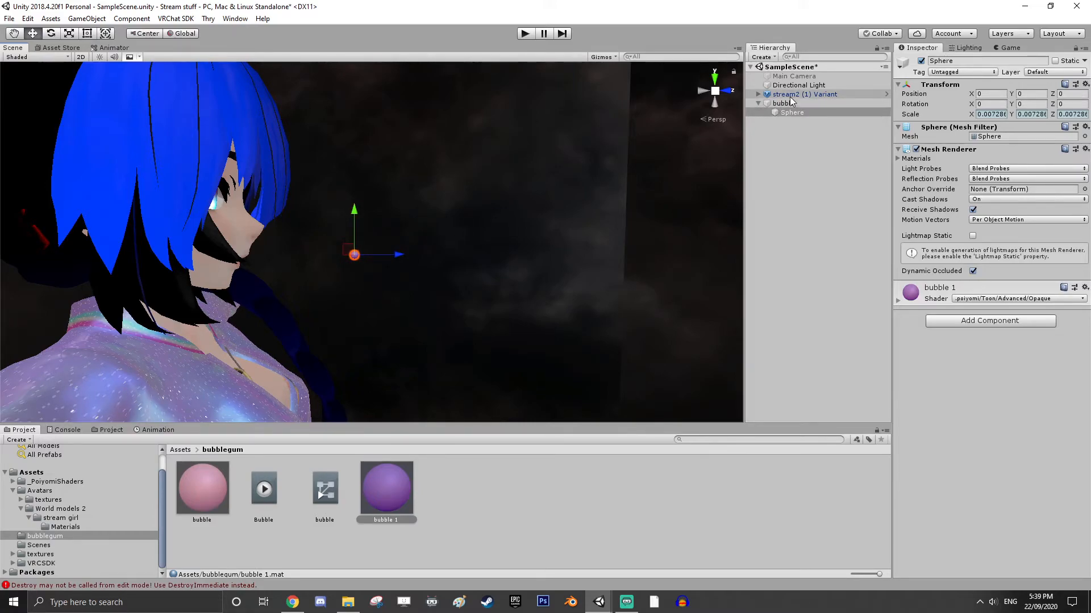
Move the parent bubble object to the avatar's mouth, at position Y 1.2666 and Z 0.1001
left_click_drag(395, 258, 327, 255)
left_click_drag(246, 210, 242, 217)
left_click_drag(293, 266, 290, 264)
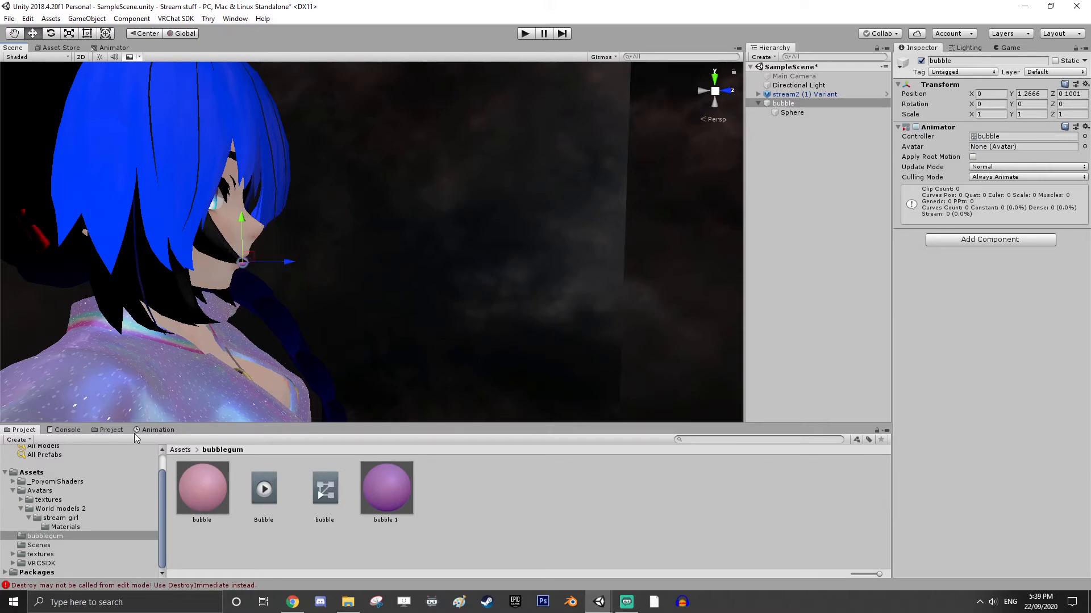
Record a Sphere position key at frame 40 with Y -0.013 and Z 0.0346, placing the large pink bubble in front of the mouth
left_click(151, 430)
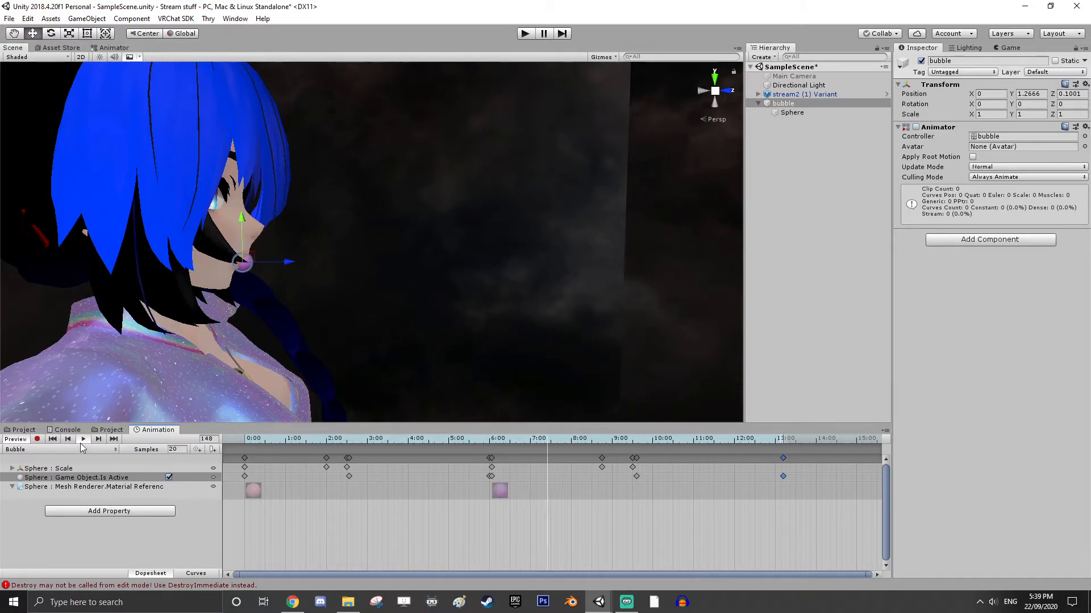
mouse_move(341, 440)
left_mouse_down()
mouse_move(291, 441)
mouse_move(329, 441)
left_mouse_up()
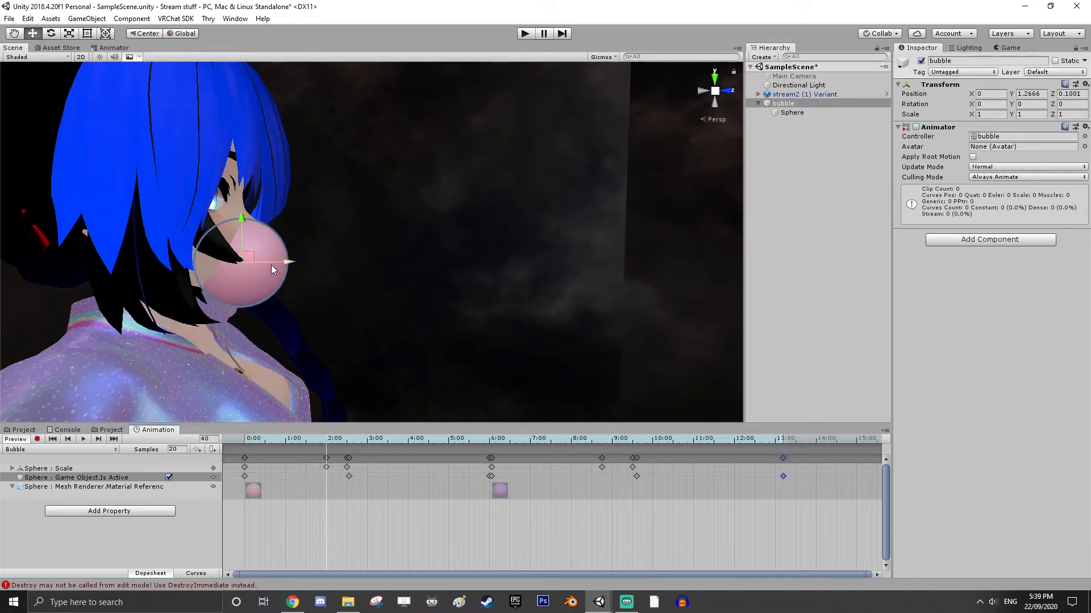
mouse_move(323, 441)
left_mouse_down()
mouse_move(266, 443)
mouse_move(349, 442)
mouse_move(327, 444)
left_mouse_up()
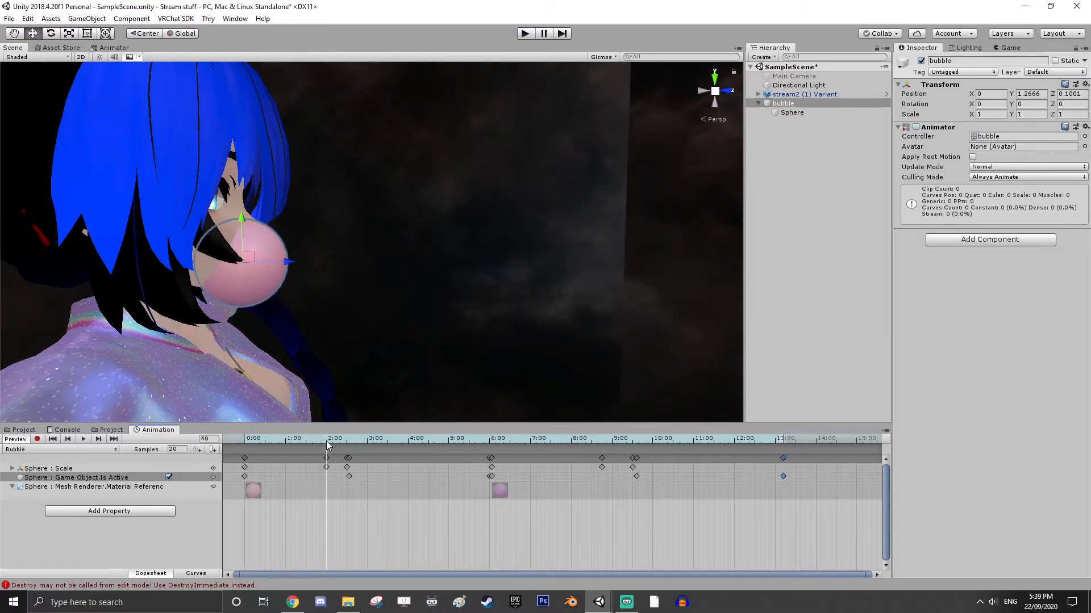
left_click(38, 439)
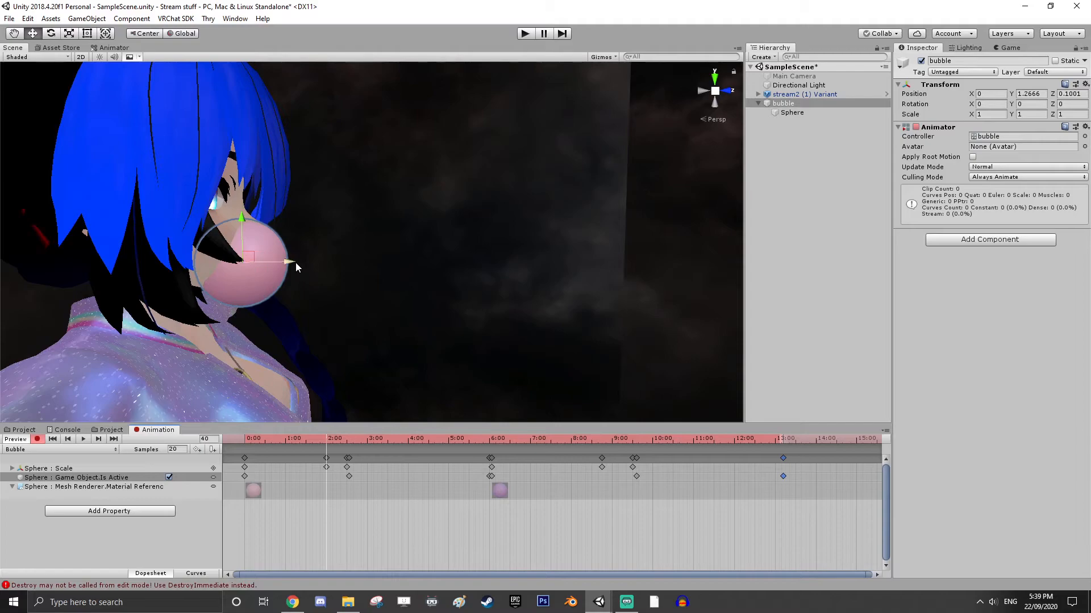
left_click(777, 112)
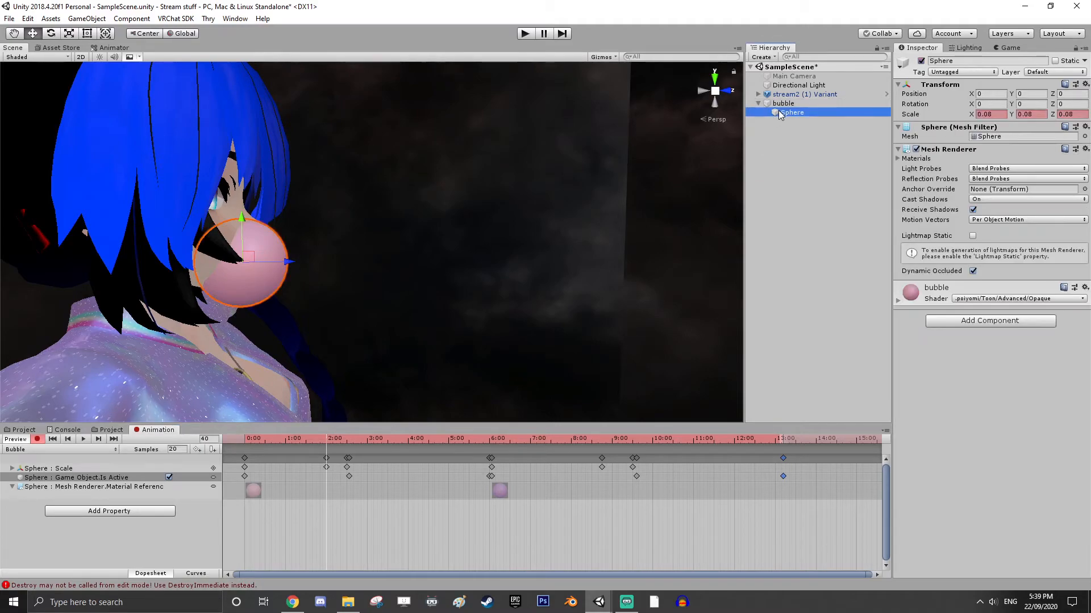
left_click_drag(295, 261, 323, 257)
left_click_drag(281, 217, 287, 235)
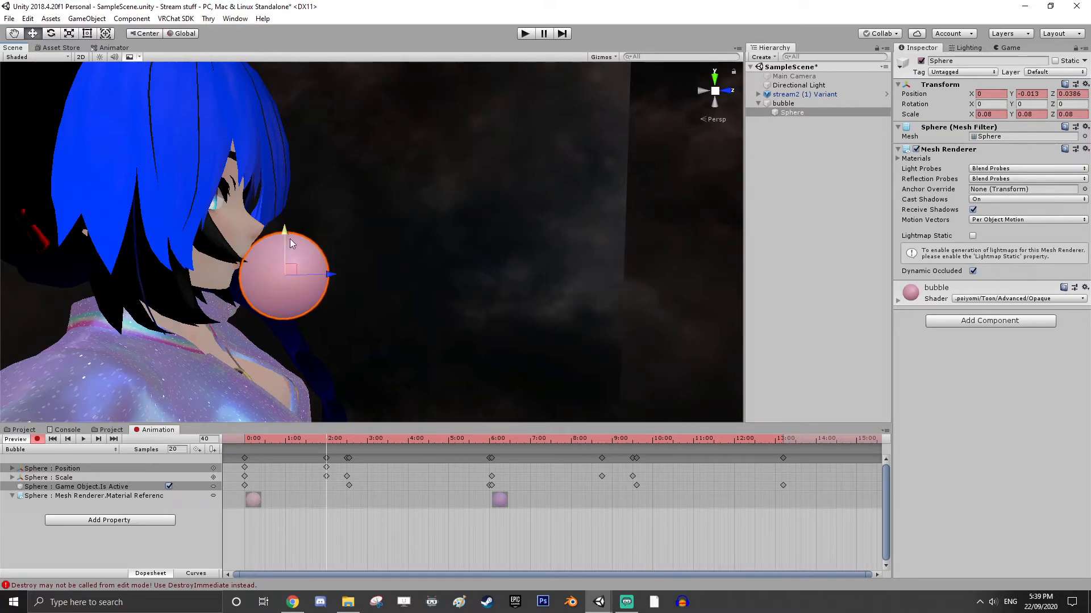
left_click_drag(318, 273, 327, 278)
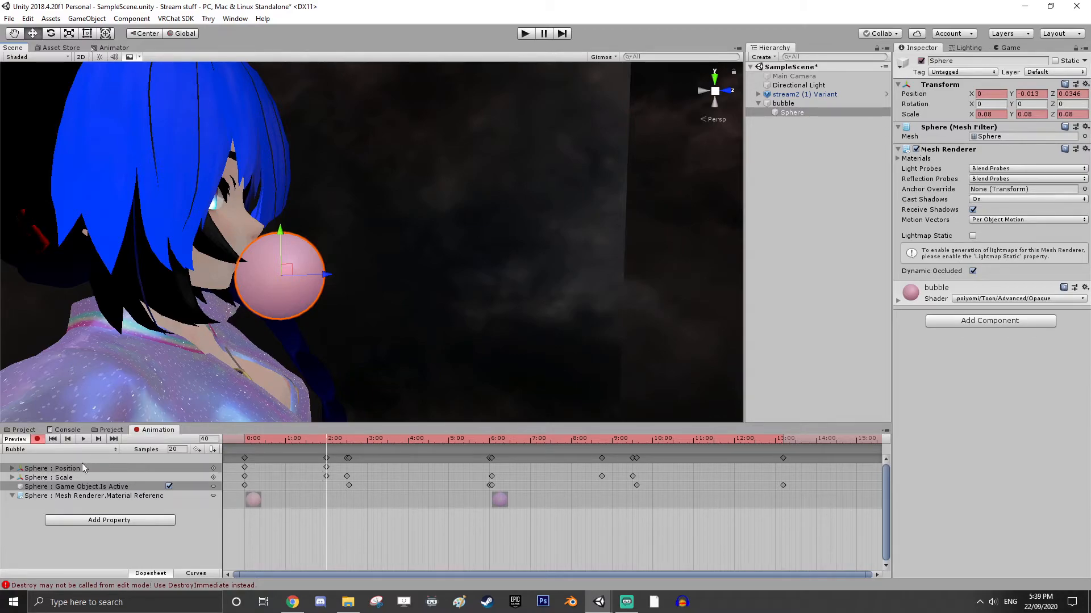
Copy the Sphere's frame 40 position key to the next scale keyframe and play back the clip from the start
left_click(327, 468)
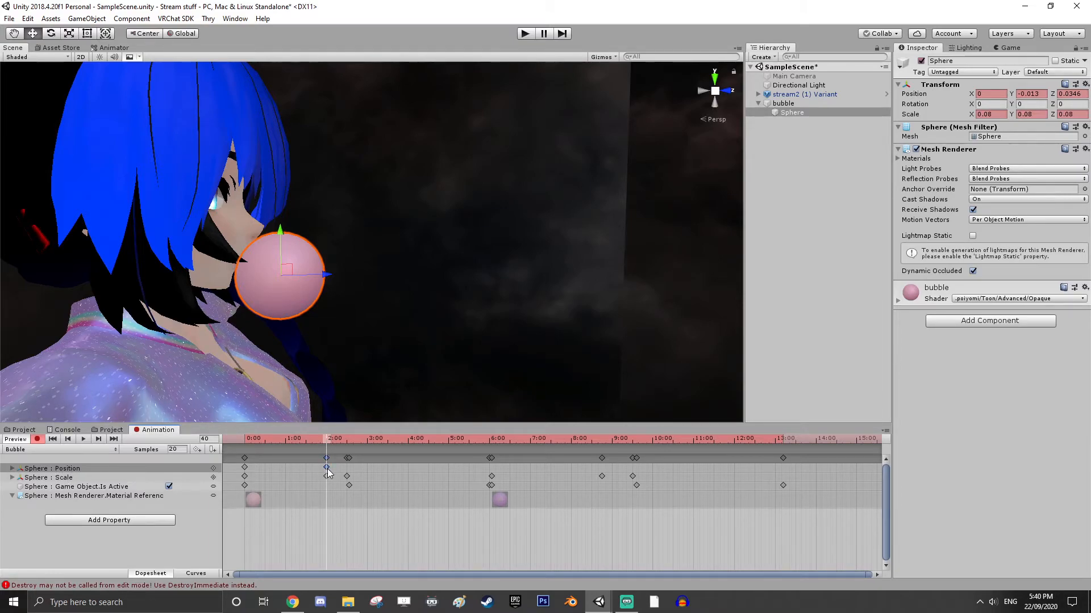
left_click(346, 439)
key("ctrl+v")
left_click(53, 439)
left_click(84, 440)
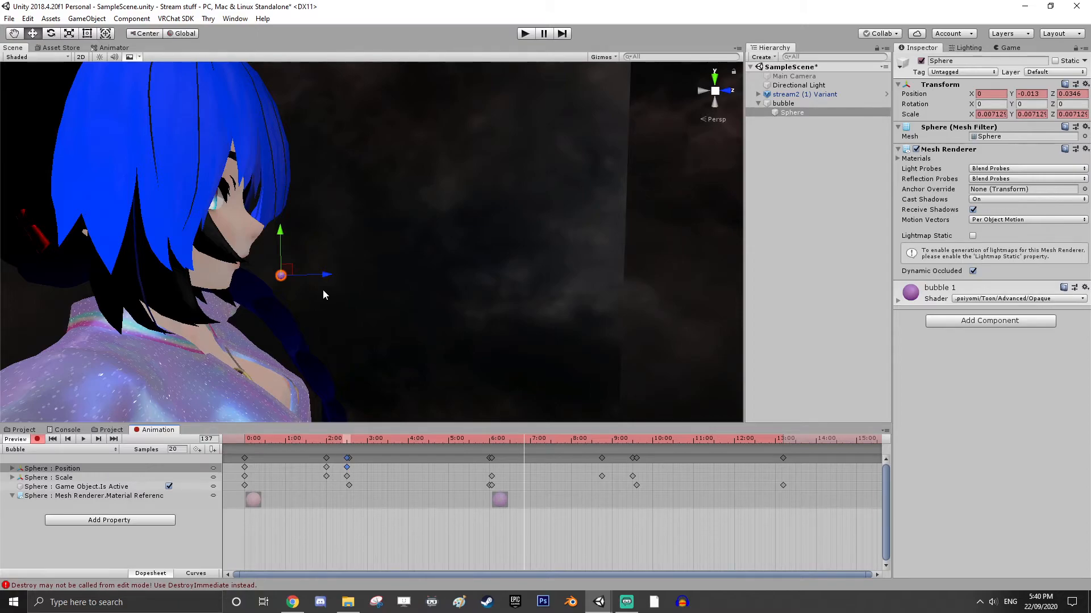
Copy the Sphere's starting position key to frame 121, where the purple bubble begins
left_click_drag(527, 439, 379, 445)
left_click(244, 467)
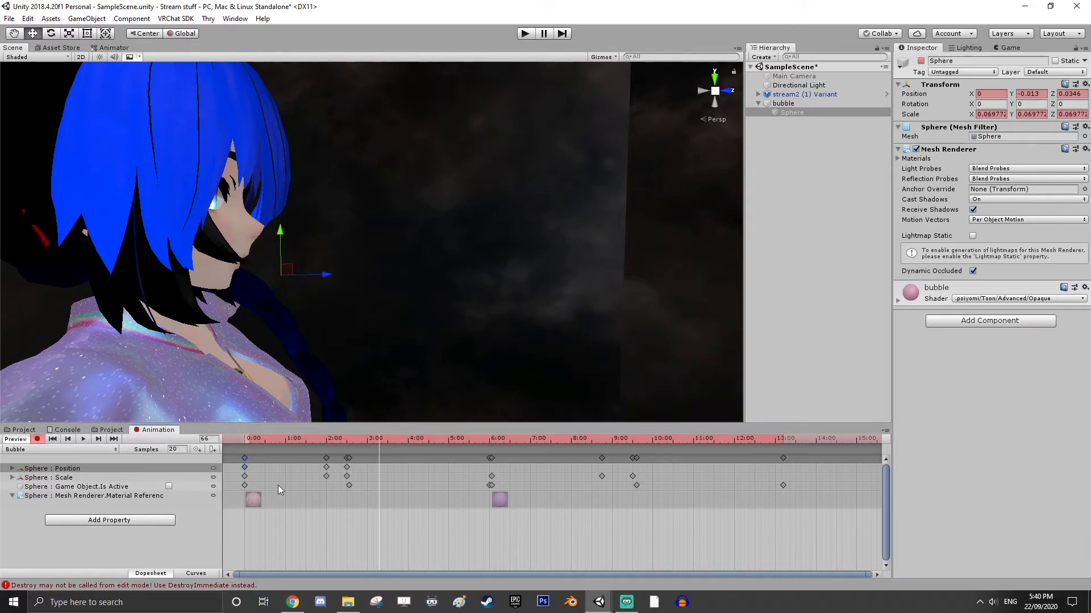
left_click(492, 442)
left_click(492, 442)
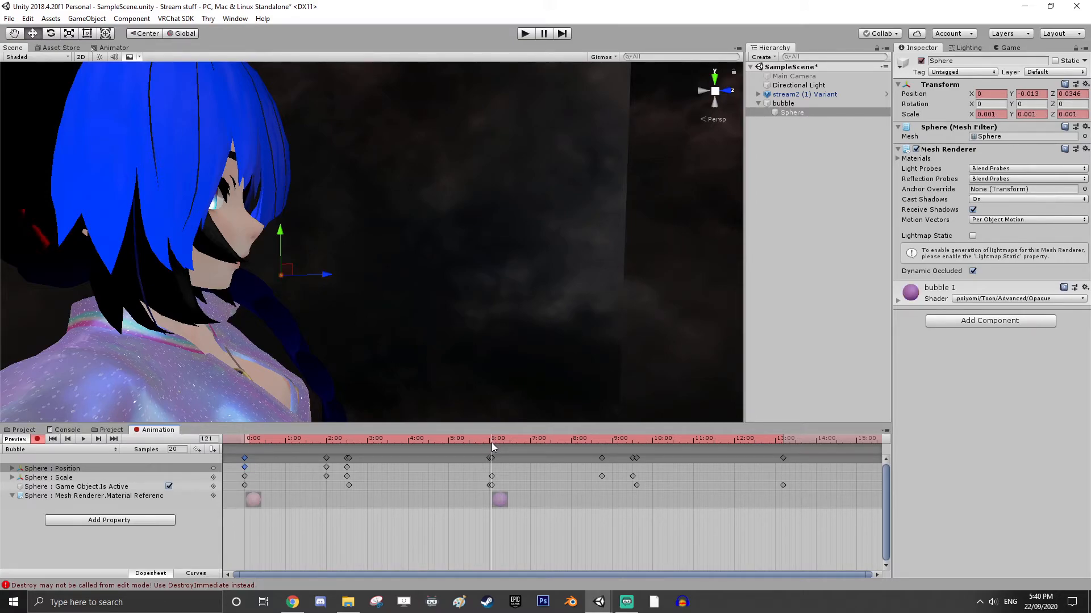
key("ctrl+v")
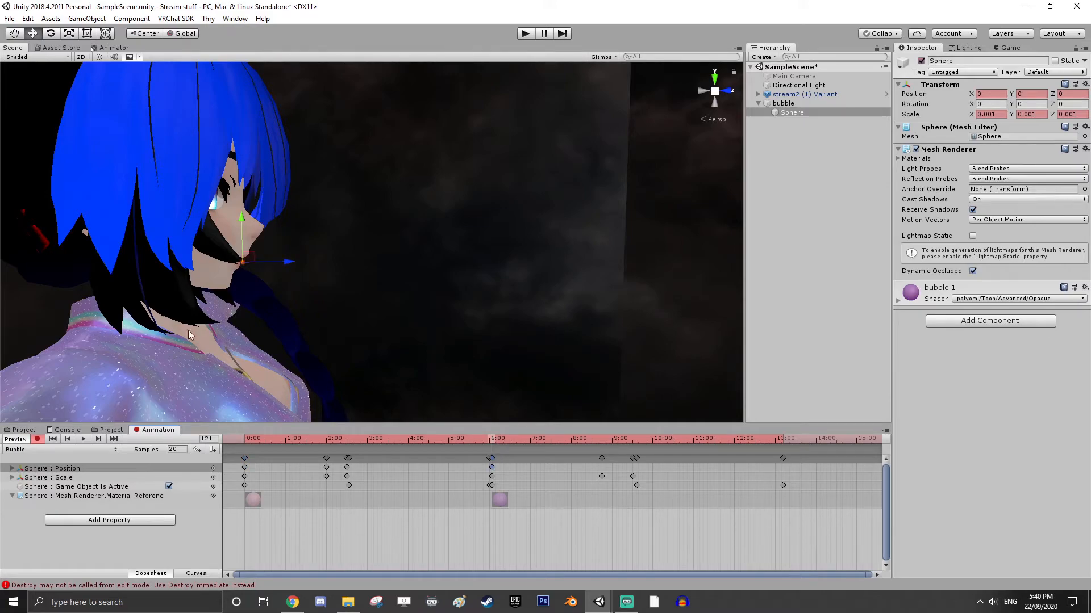
Key the Sphere's position at frame 175 with Y -0.0055 and Z 0.0116, placing the purple bubble in front of the lips
left_click(83, 440)
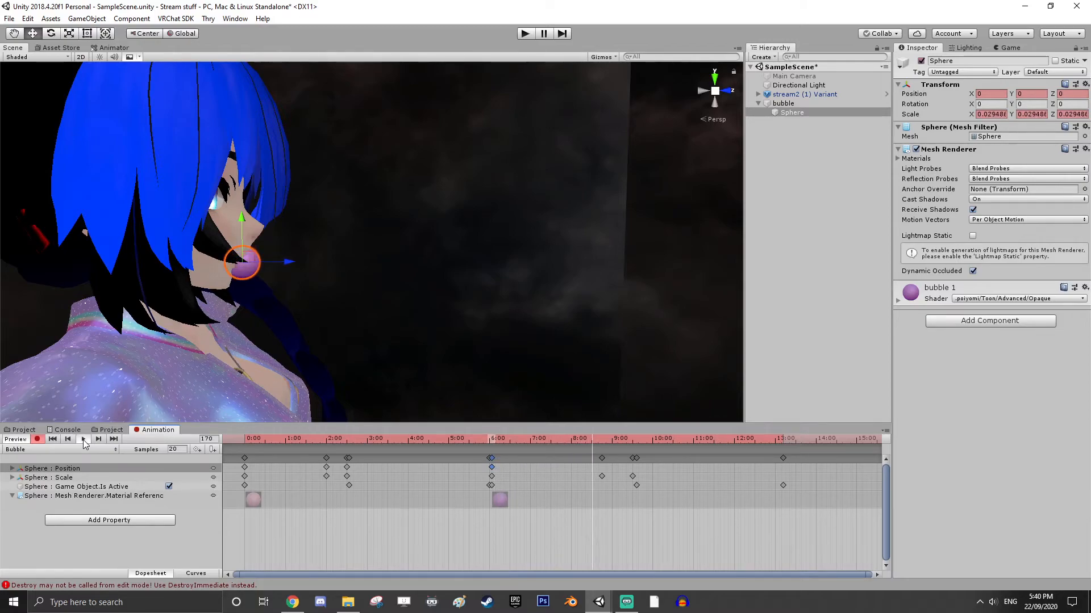
left_click_drag(606, 440, 602, 439)
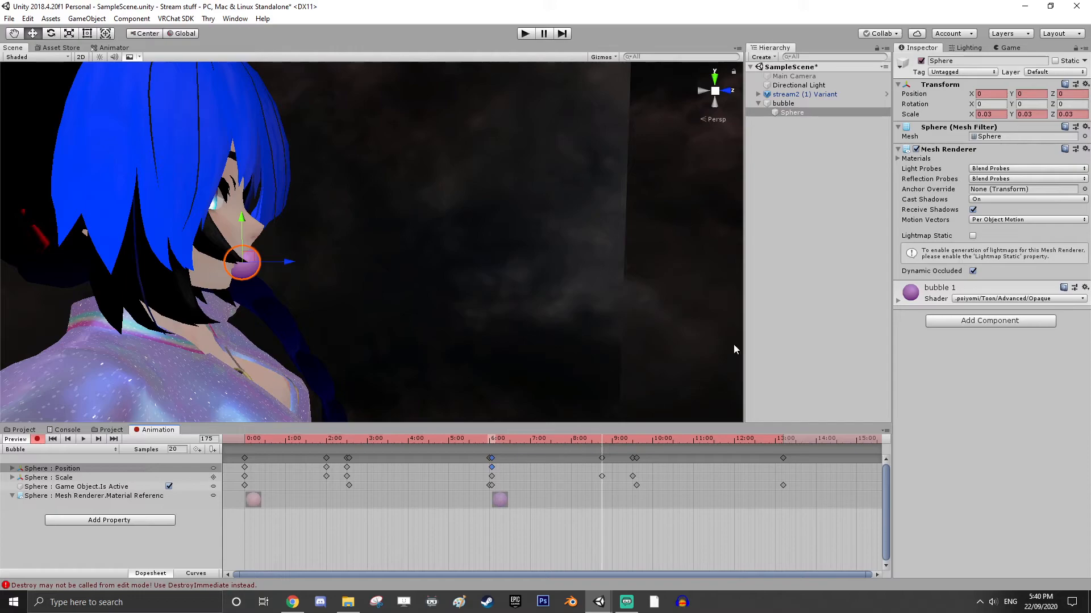
left_click_drag(295, 264, 305, 262)
left_click_drag(266, 225, 265, 231)
left_click_drag(301, 266, 303, 272)
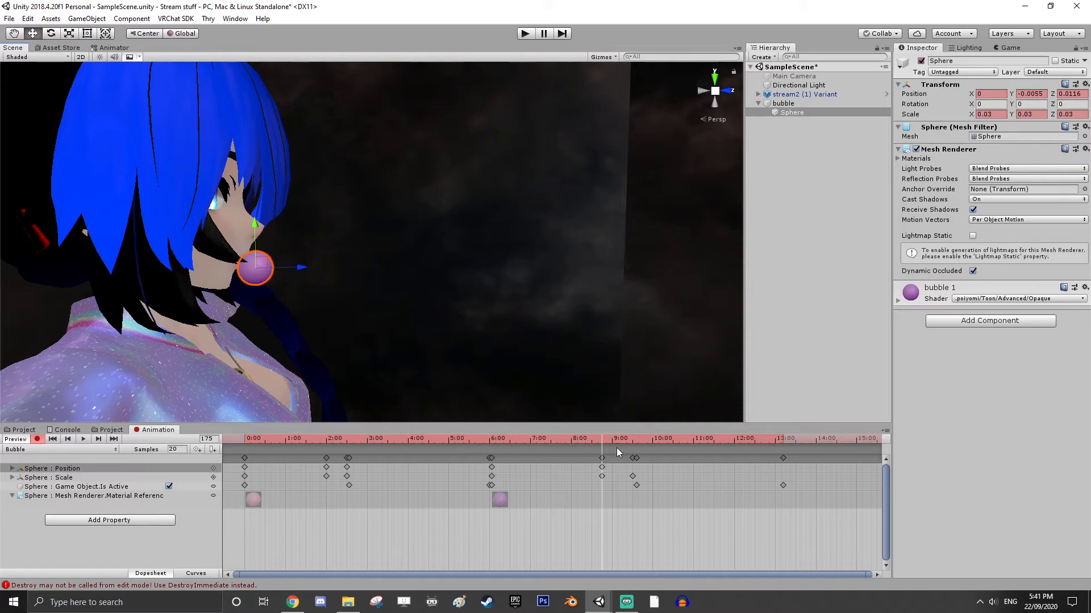
Stop recording the bubble clip and play it back to check both bubbles' movement
left_click_drag(601, 439, 567, 429)
left_click(36, 440)
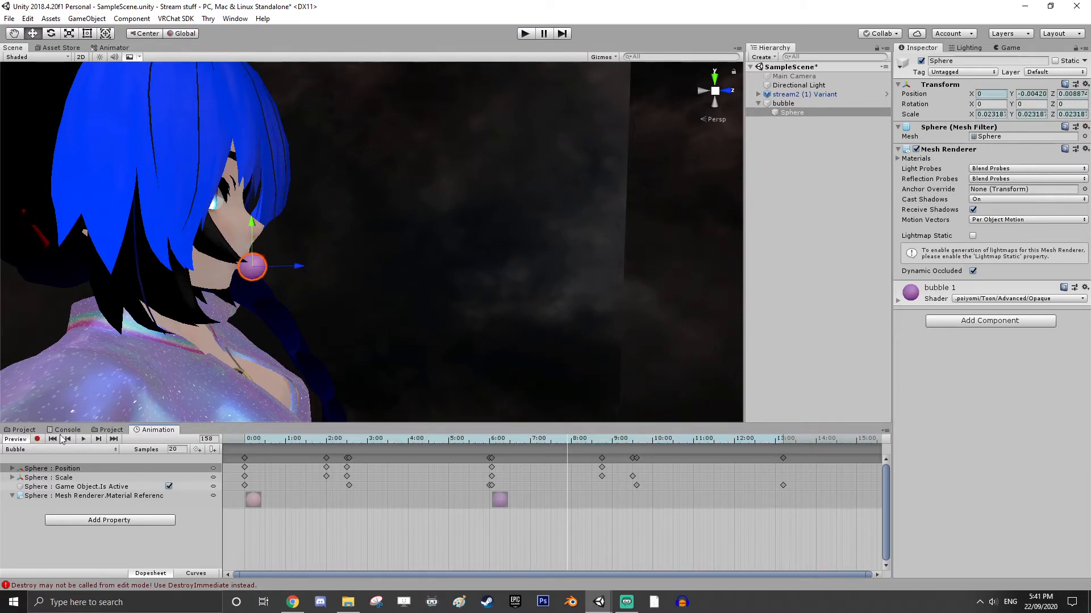
left_click(83, 439)
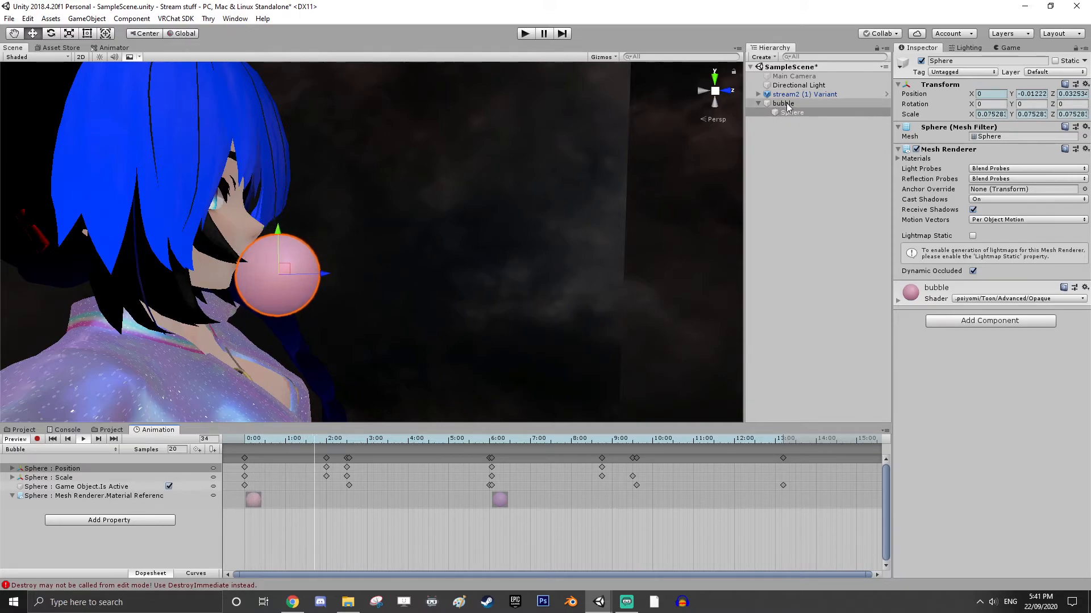
left_click(40, 439)
left_click(39, 439)
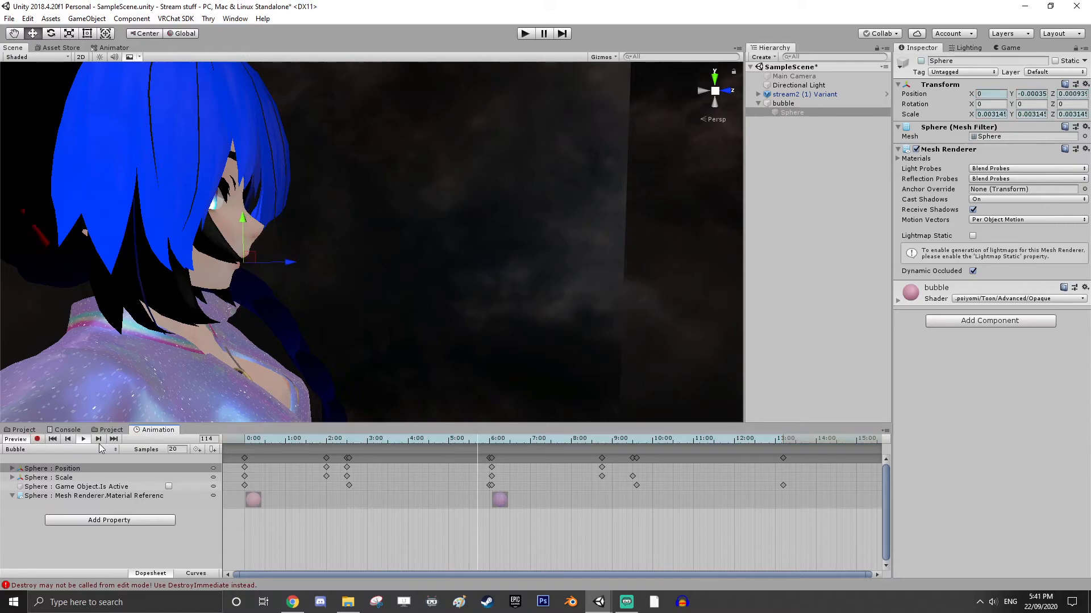
left_click(83, 439)
Open the bubble animator controller in the Animator window and move the Bubble state below Entry
left_click(25, 431)
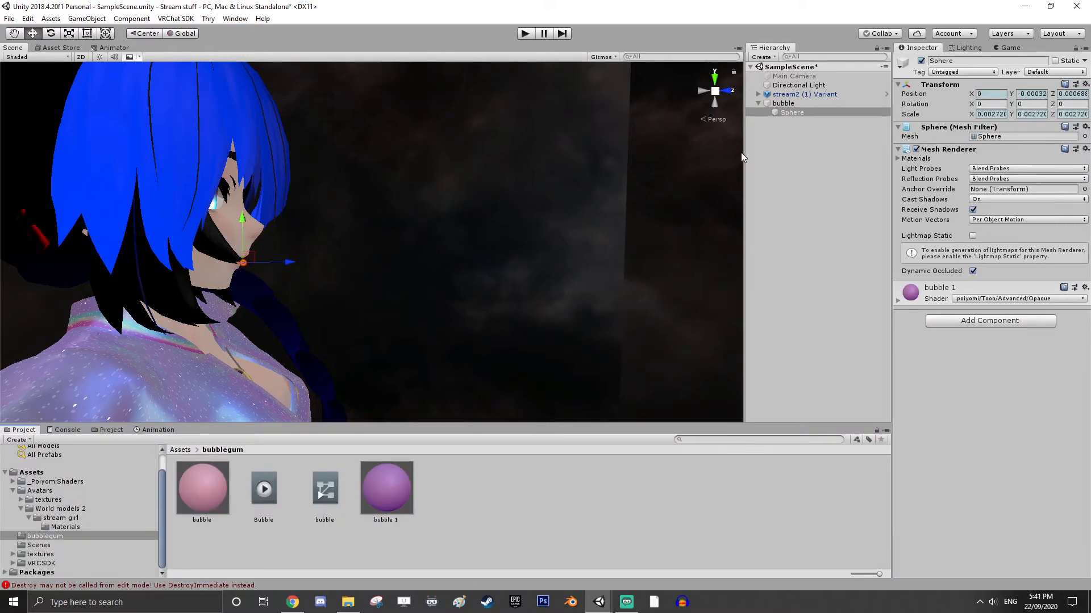
left_click(783, 105)
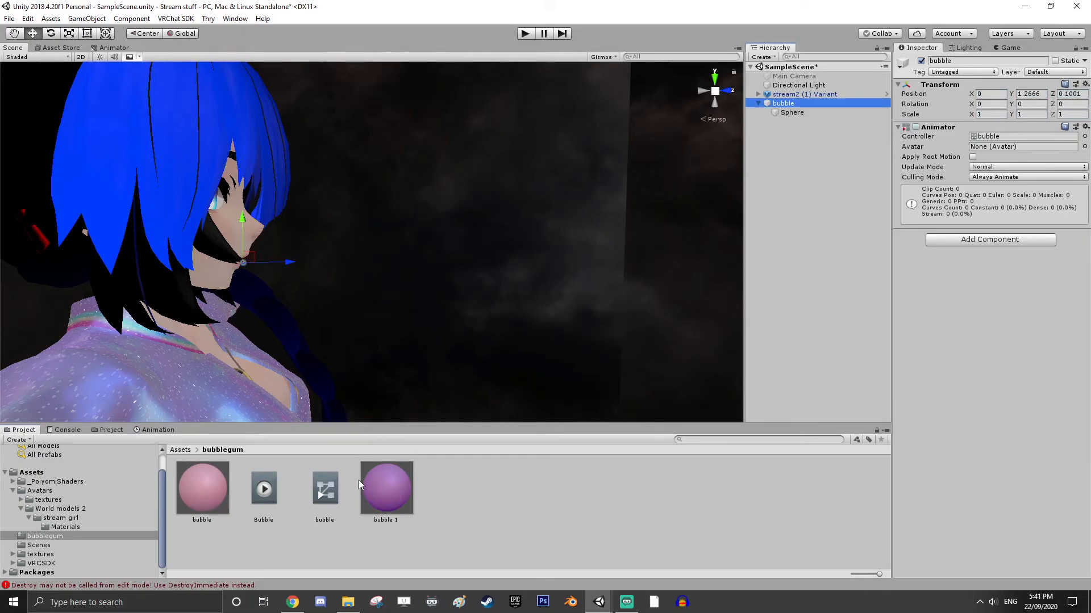
left_click(322, 490)
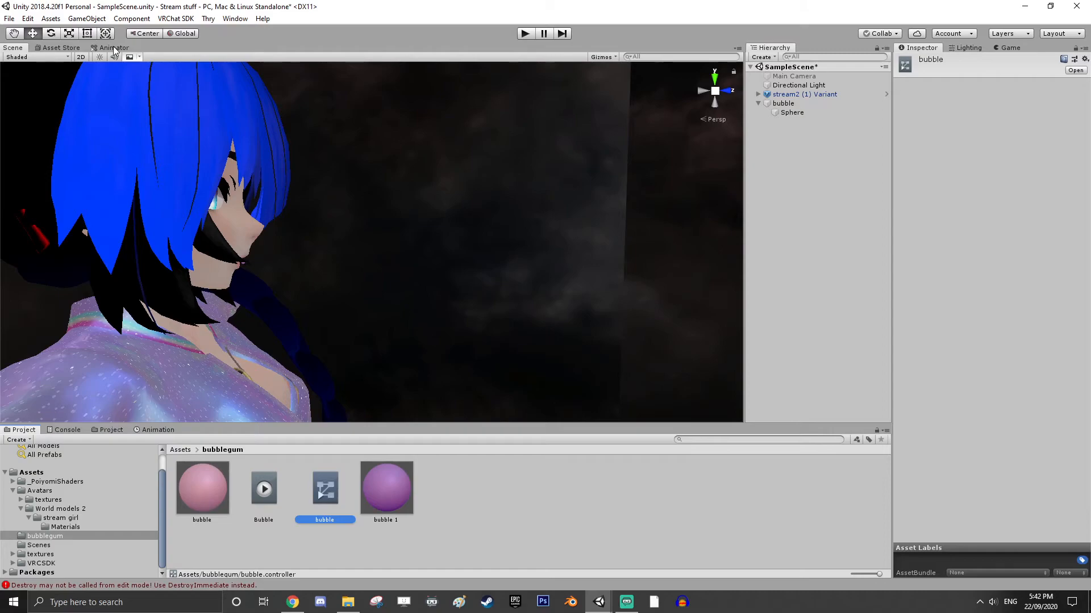
left_click(223, 20)
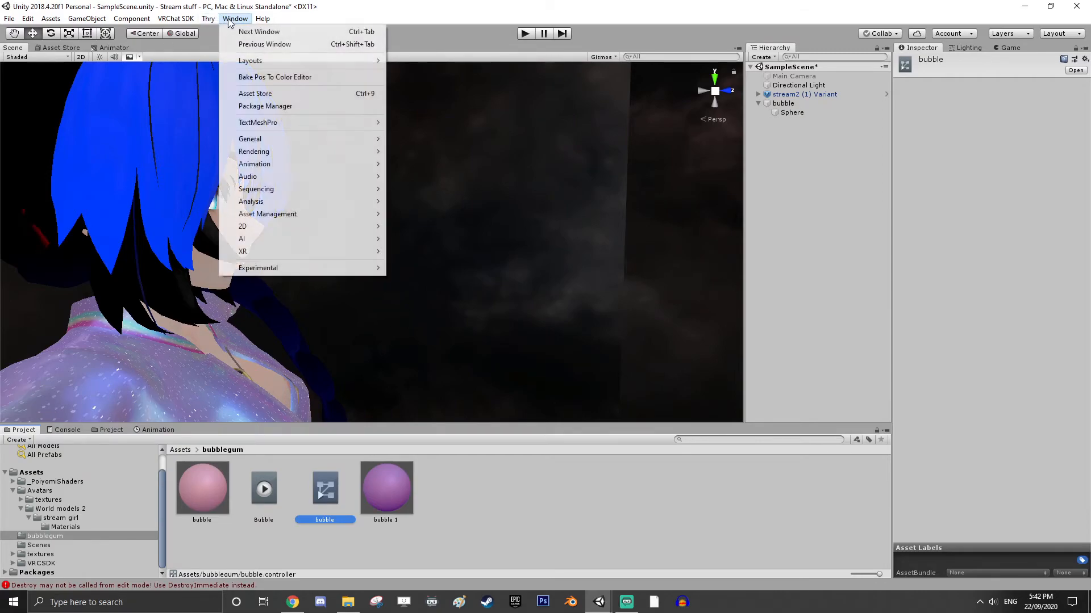
mouse_move(280, 164)
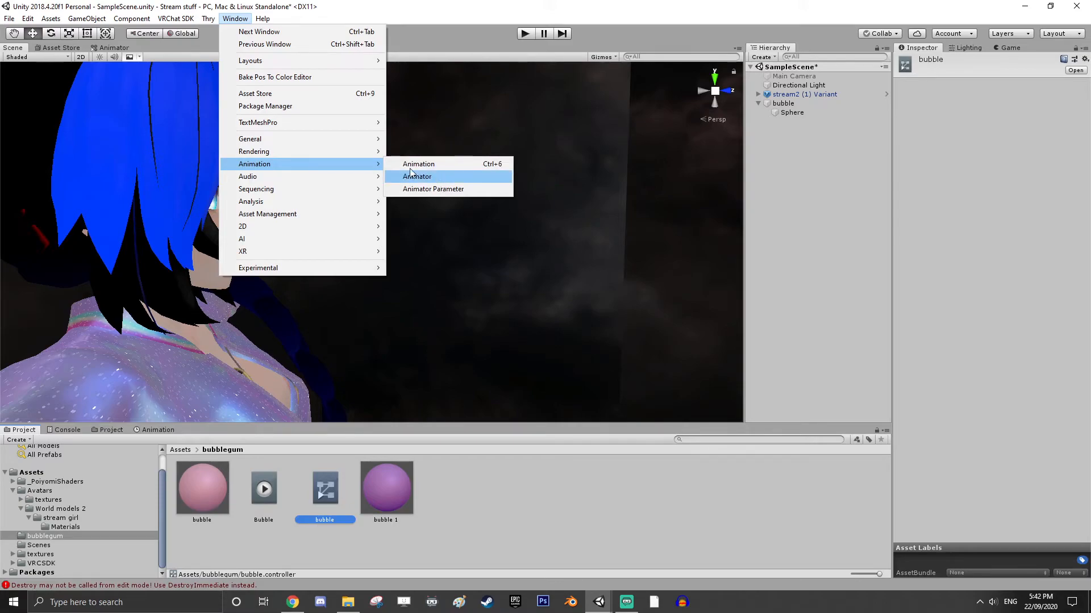
left_click(439, 180)
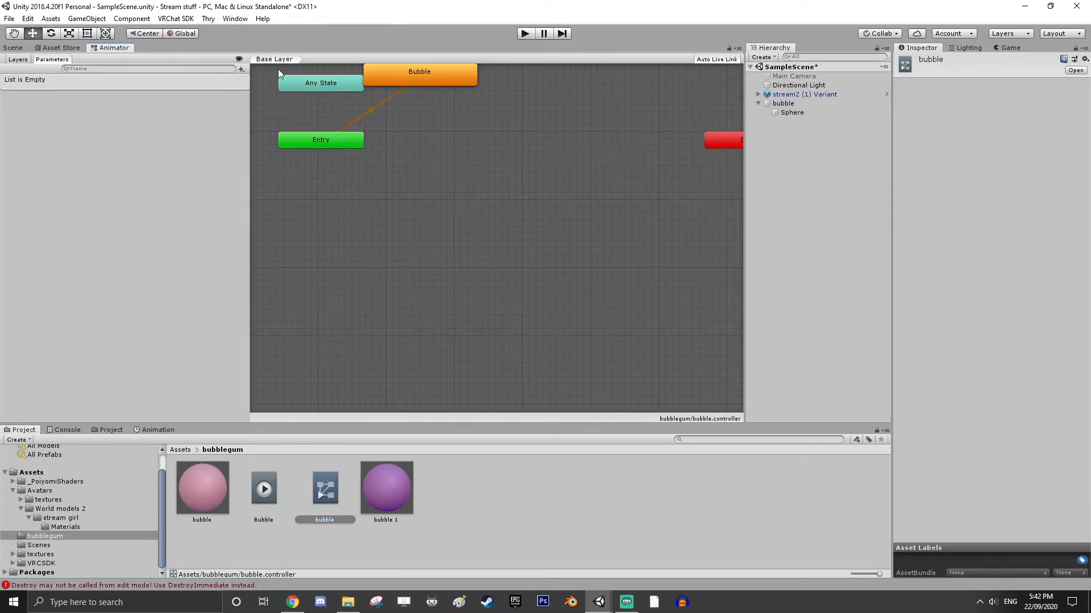
left_click_drag(438, 81, 415, 188)
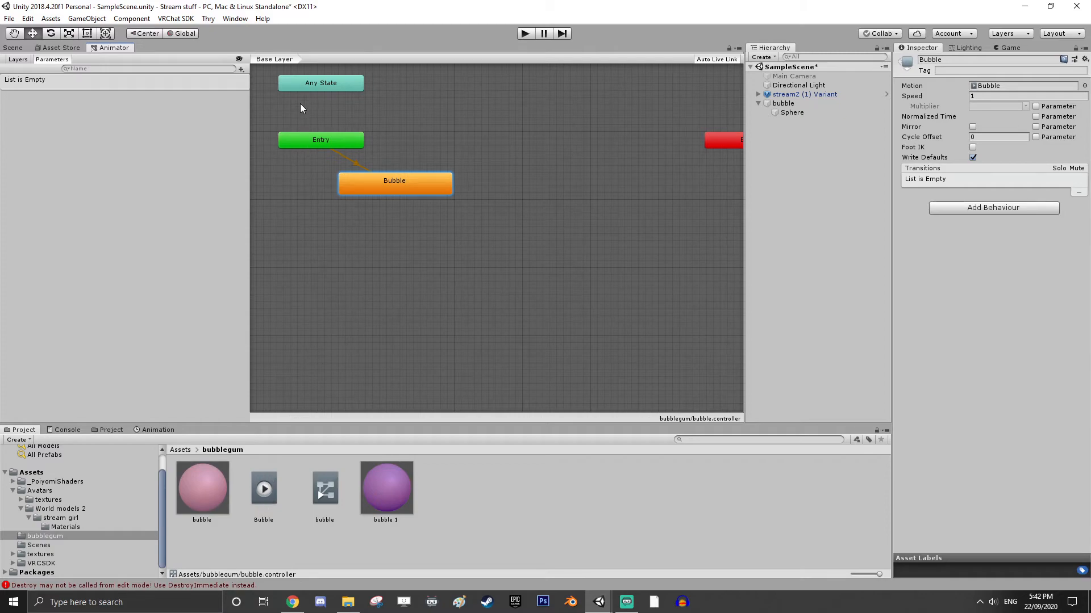
Add the Bubble clip to the animator graph as a second state and inspect the clip's loop setting
left_click_drag(265, 494, 343, 290)
left_click_drag(420, 227, 424, 230)
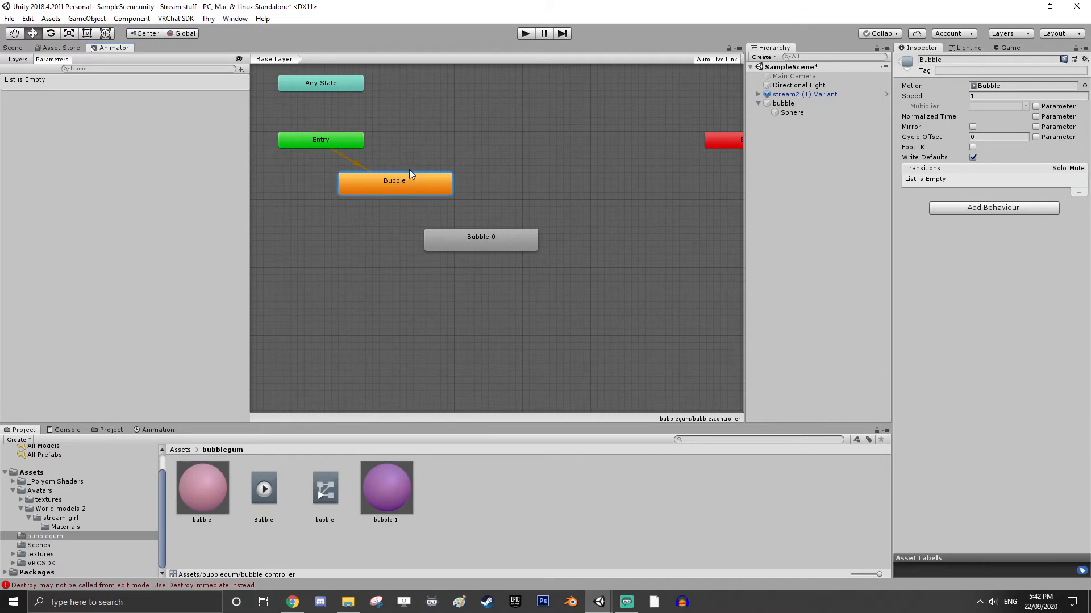
left_click(267, 495)
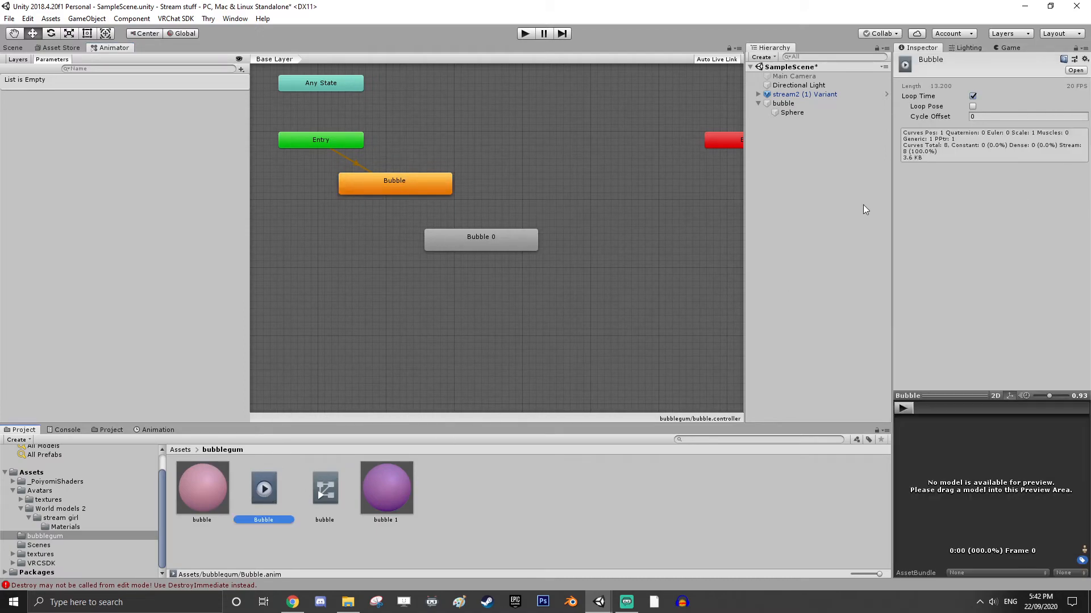
Make a transition from the Bubble state to the Bubble 0 state
left_click(404, 186)
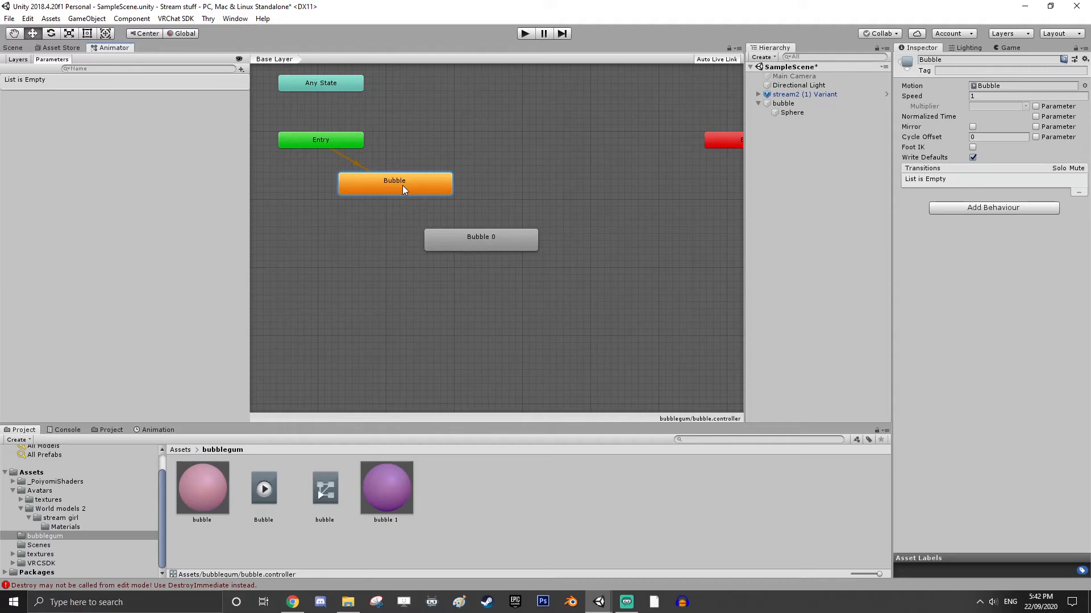
right_click(402, 186)
left_click(426, 193)
right_click(424, 186)
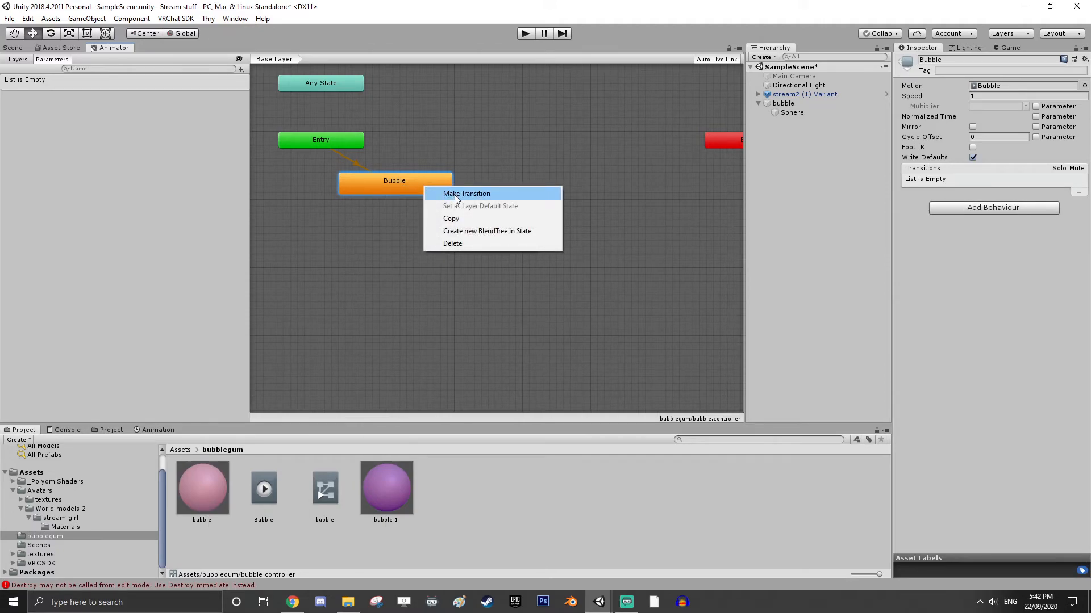
left_click(456, 194)
left_click(472, 238)
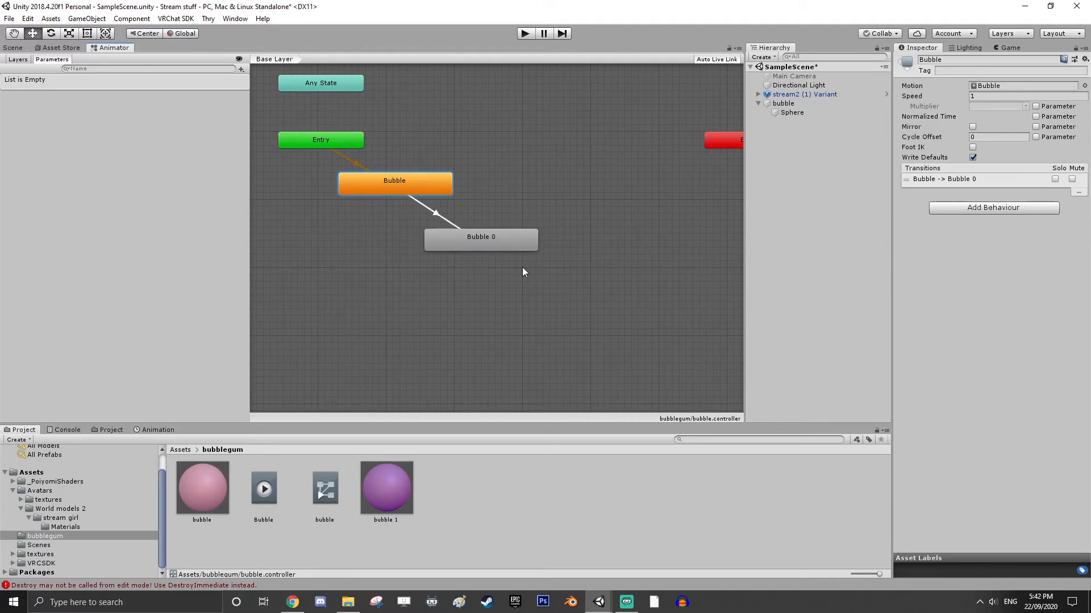
Make a return transition from the Bubble 0 state back to the Bubble state
left_click(496, 237)
right_click(495, 237)
left_click(522, 245)
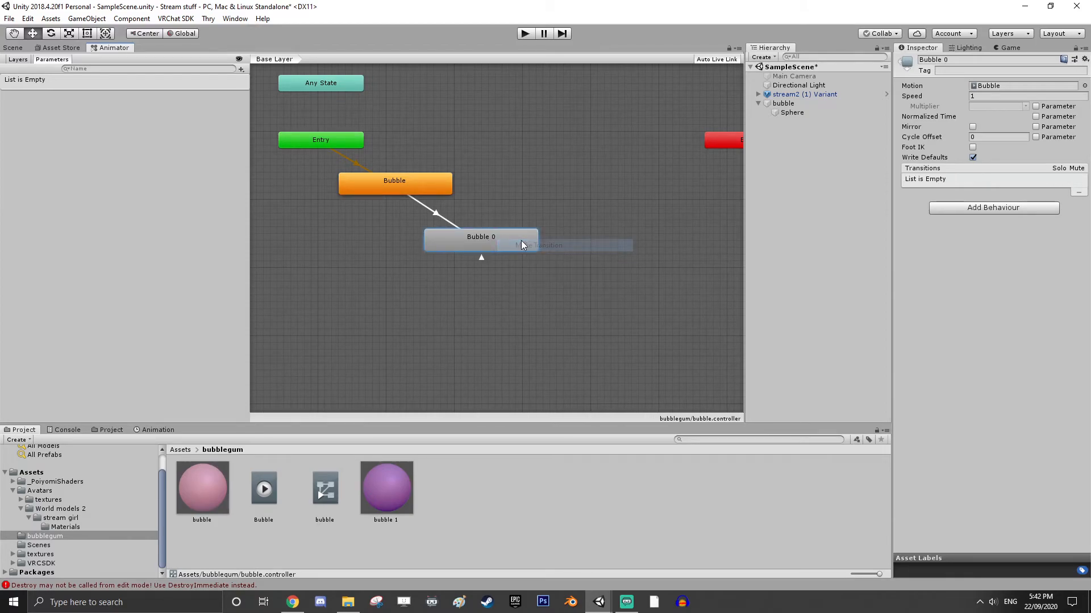
left_click(436, 187)
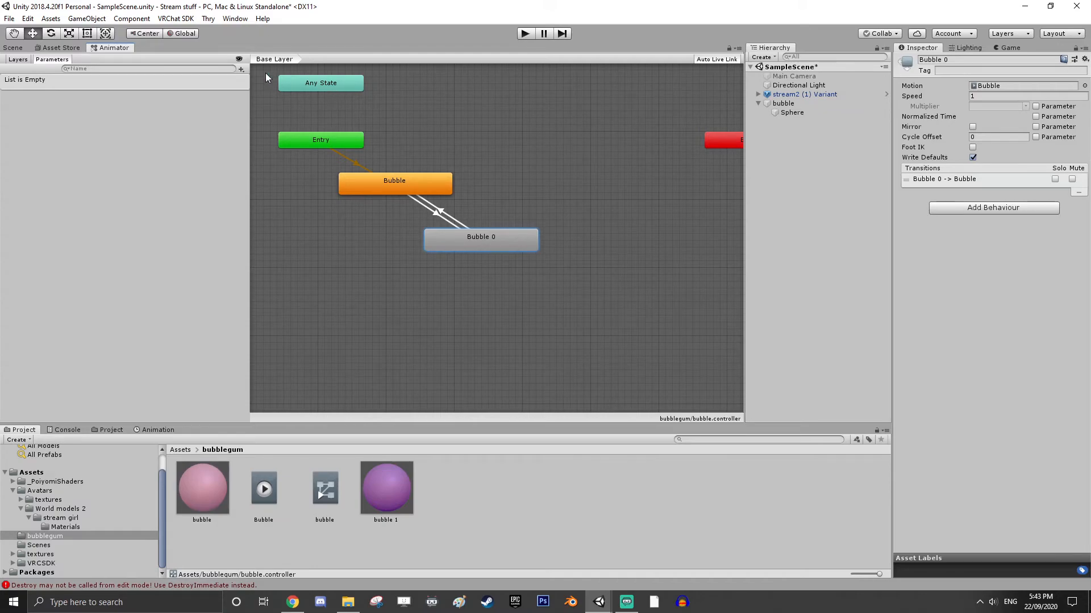
Return to the Scene view and test the bubble animation twice in Play mode, checking the bubble object's Animator between runs
left_click(13, 47)
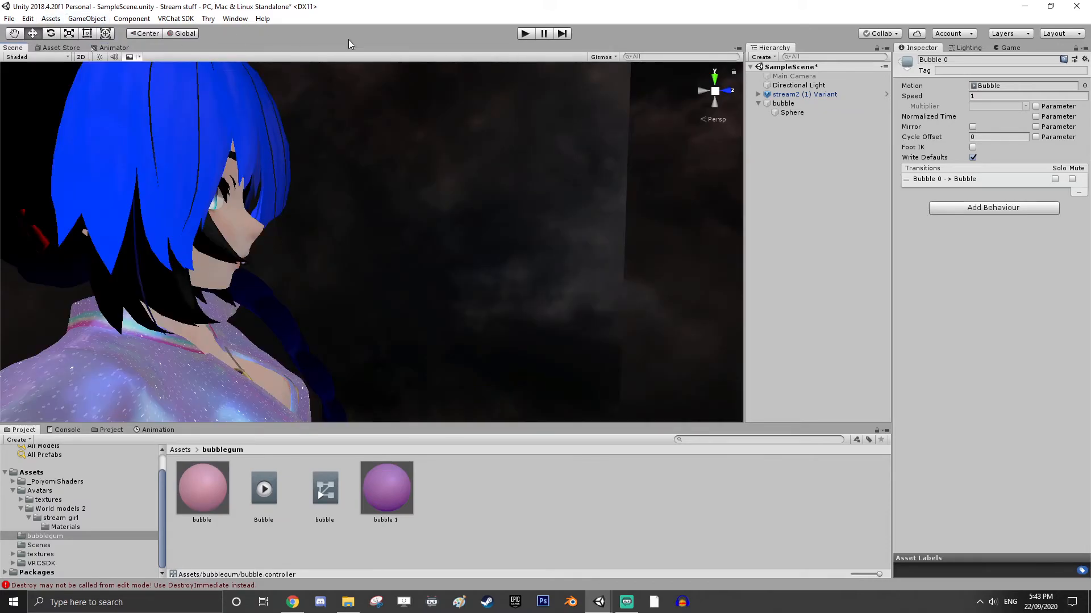
left_click(523, 34)
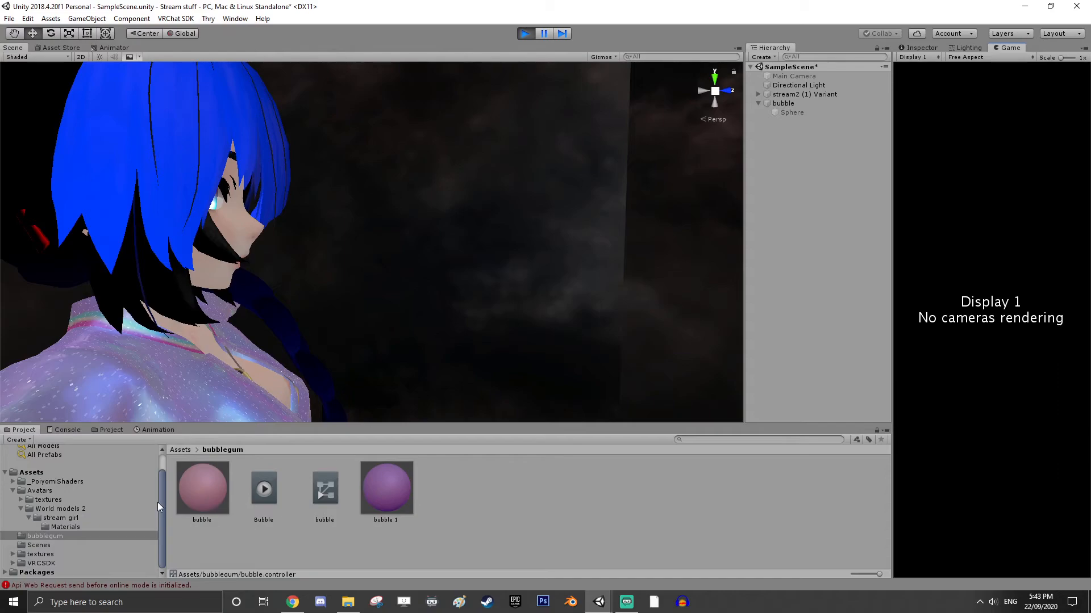
left_click(526, 34)
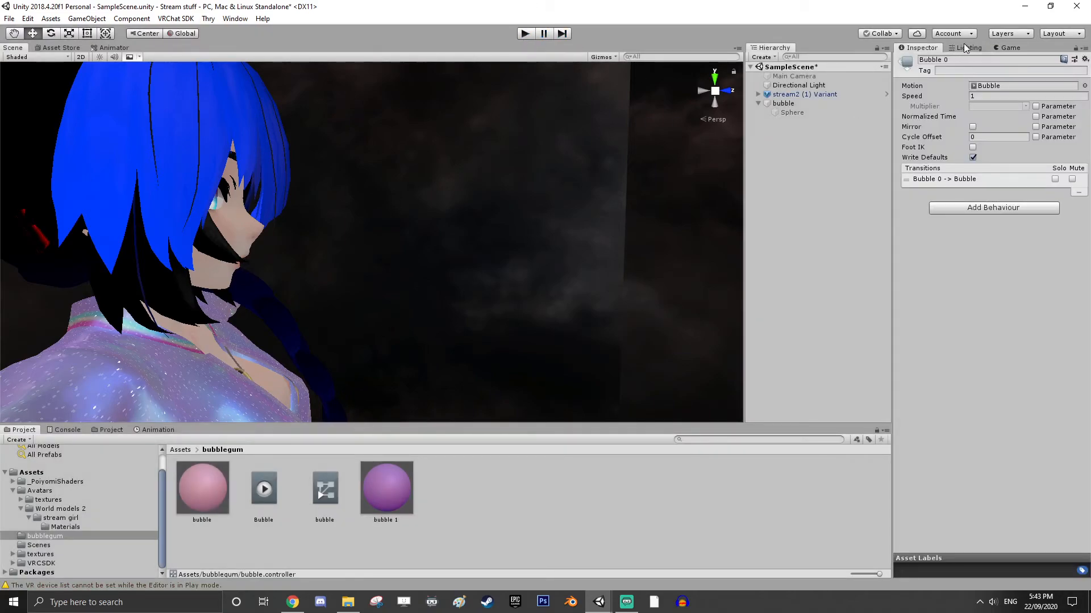
left_click(778, 105)
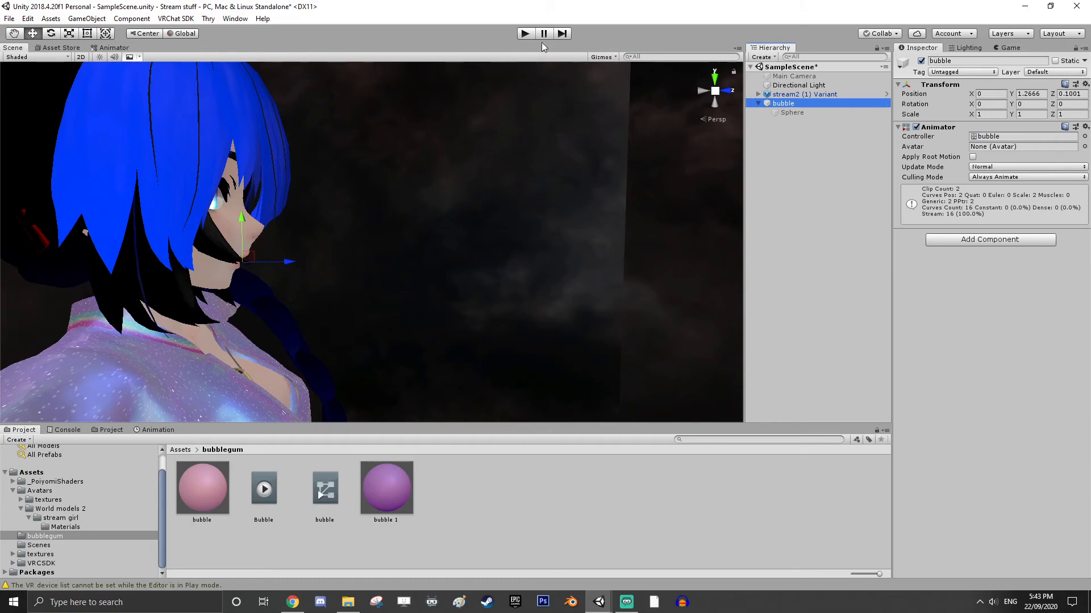
left_click(520, 35)
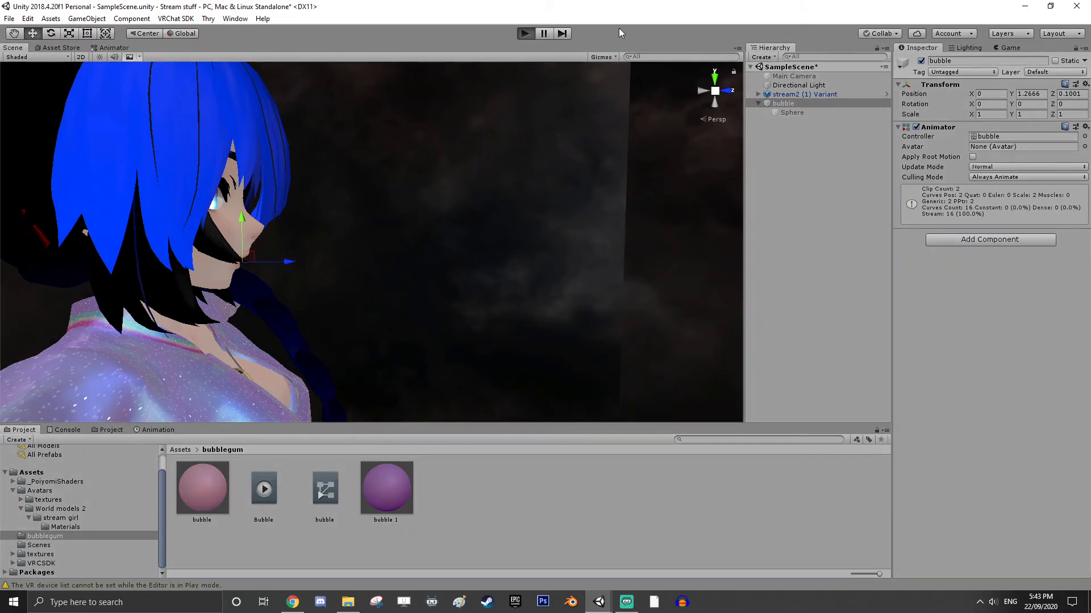
left_click(785, 208)
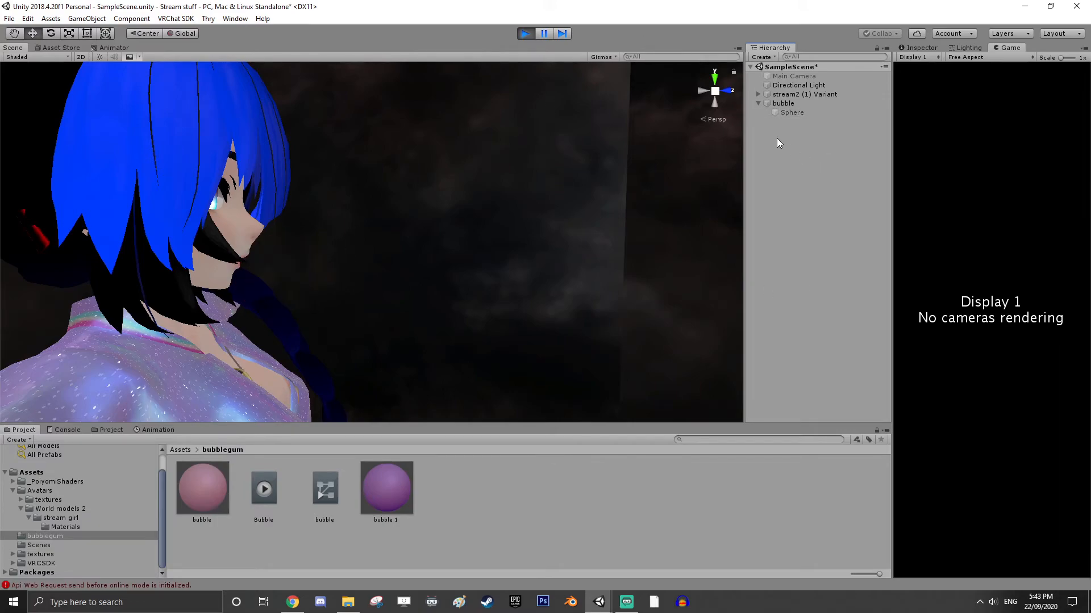
left_click(520, 33)
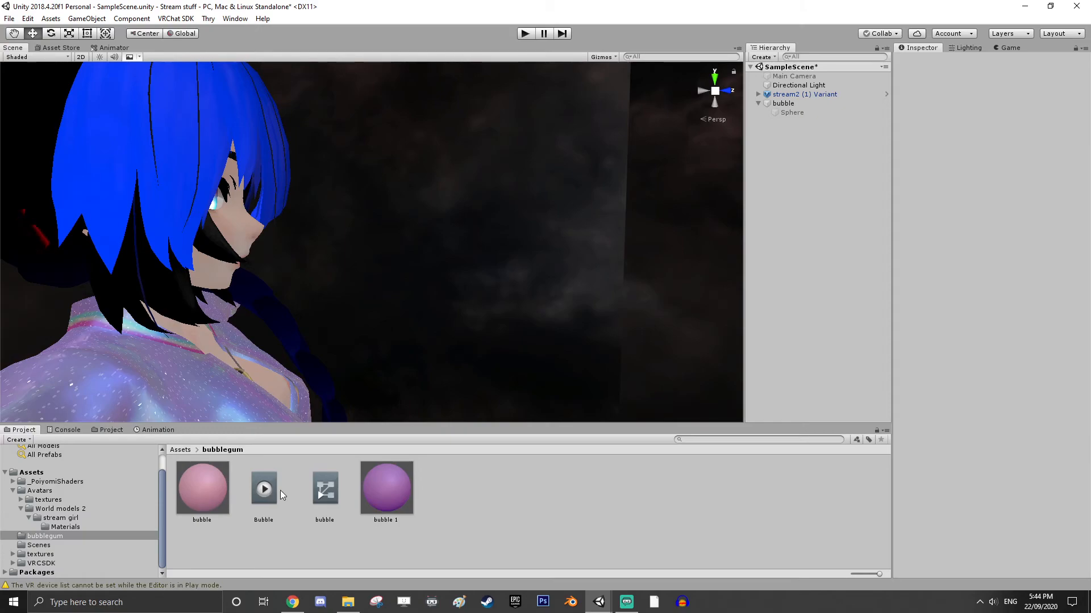
Show the Bubble clip's timeline for the bubble object and scrub it to frame 11
left_click(265, 489)
left_click(149, 430)
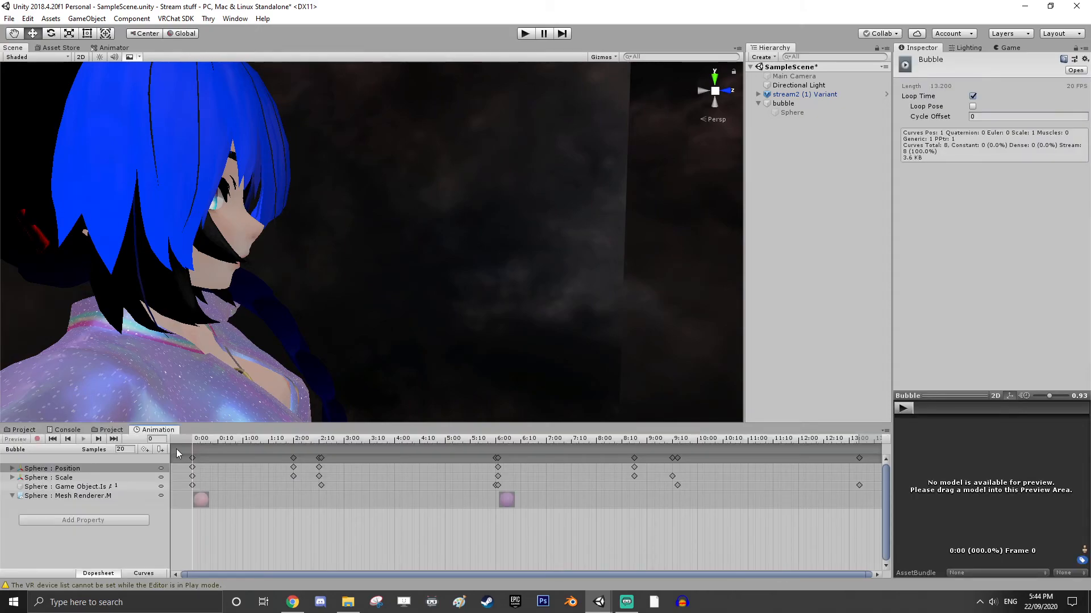
left_click_drag(193, 445, 281, 460)
left_click(790, 104)
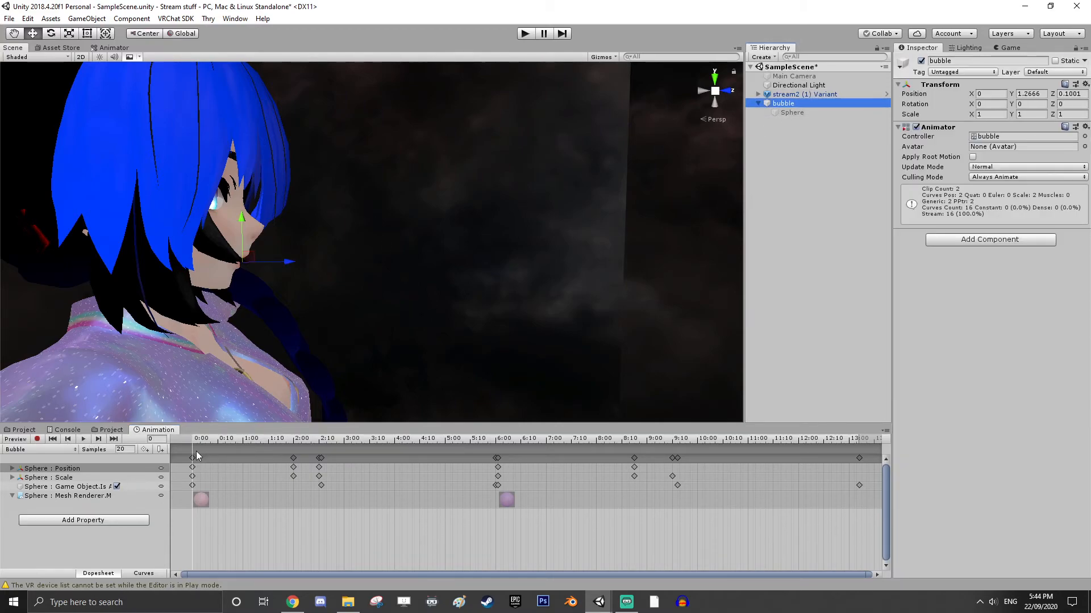
left_click(193, 442)
left_click_drag(193, 440, 219, 444)
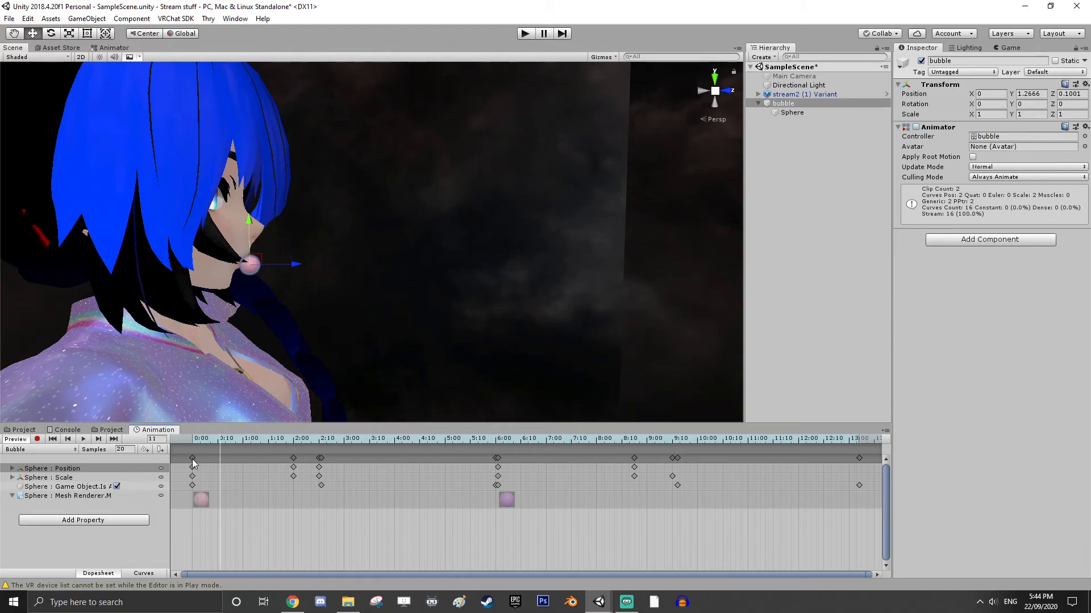
Shift all keyframes of the Bubble clip two seconds later so the pink bubble starts at 2:00
left_click_drag(183, 456, 875, 531)
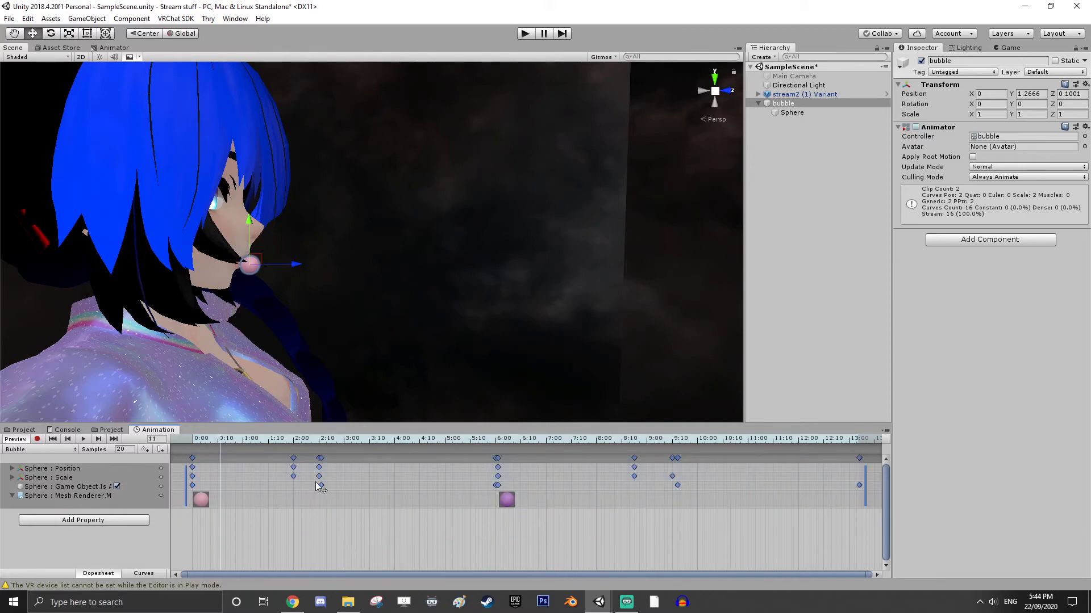
mouse_move(187, 474)
left_mouse_down()
mouse_move(272, 473)
mouse_move(187, 475)
left_mouse_up()
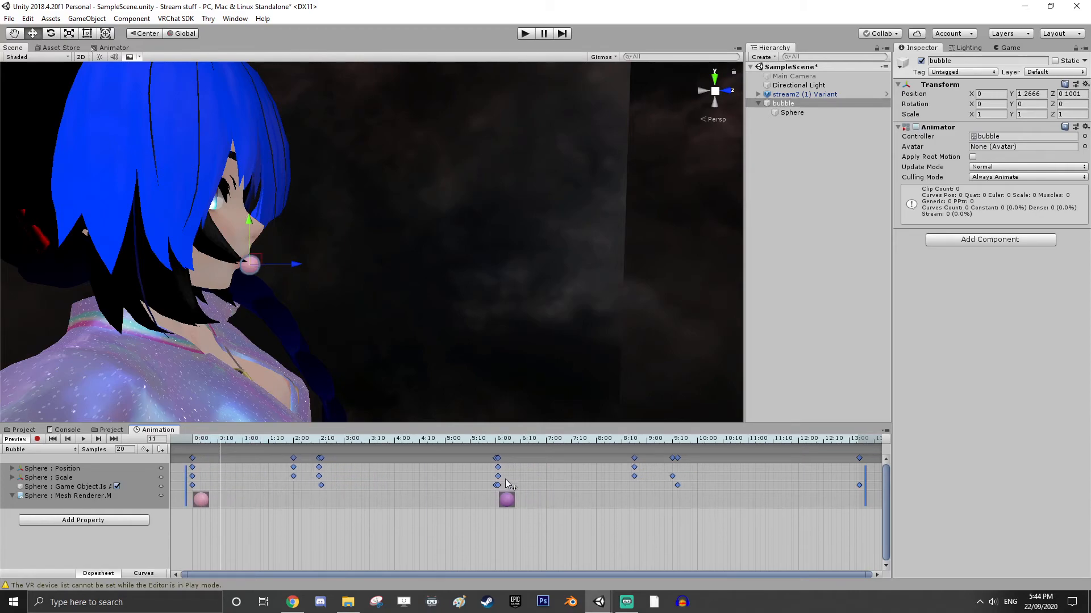
left_click_drag(529, 471, 631, 461)
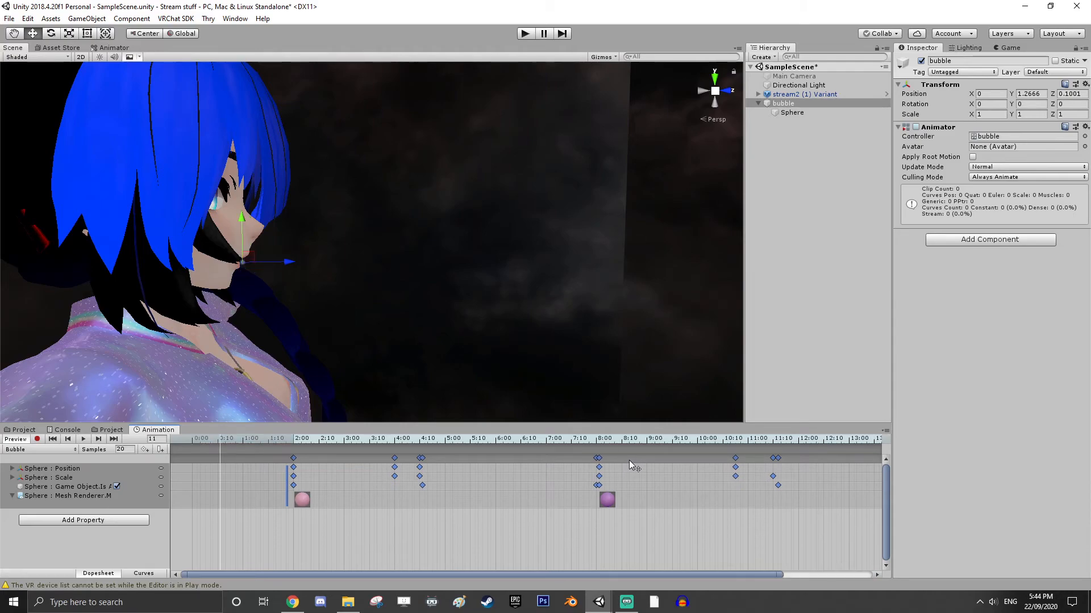
left_click(244, 463)
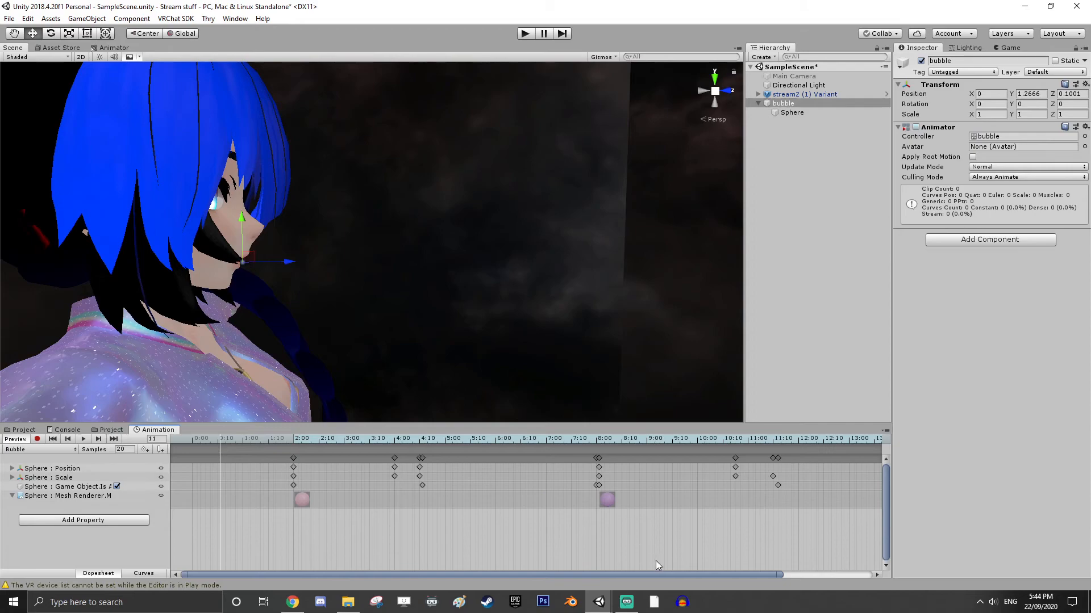
Record a key at frame 0 of the Bubble clip that disables the Sphere
left_click_drag(217, 439, 185, 448)
left_click(36, 439)
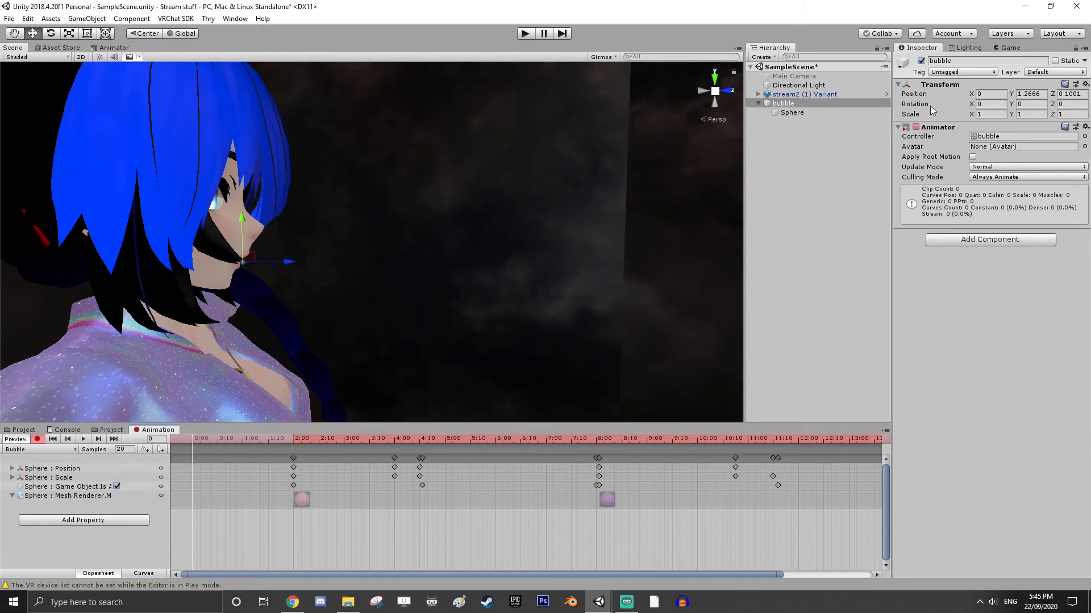
left_click(845, 112)
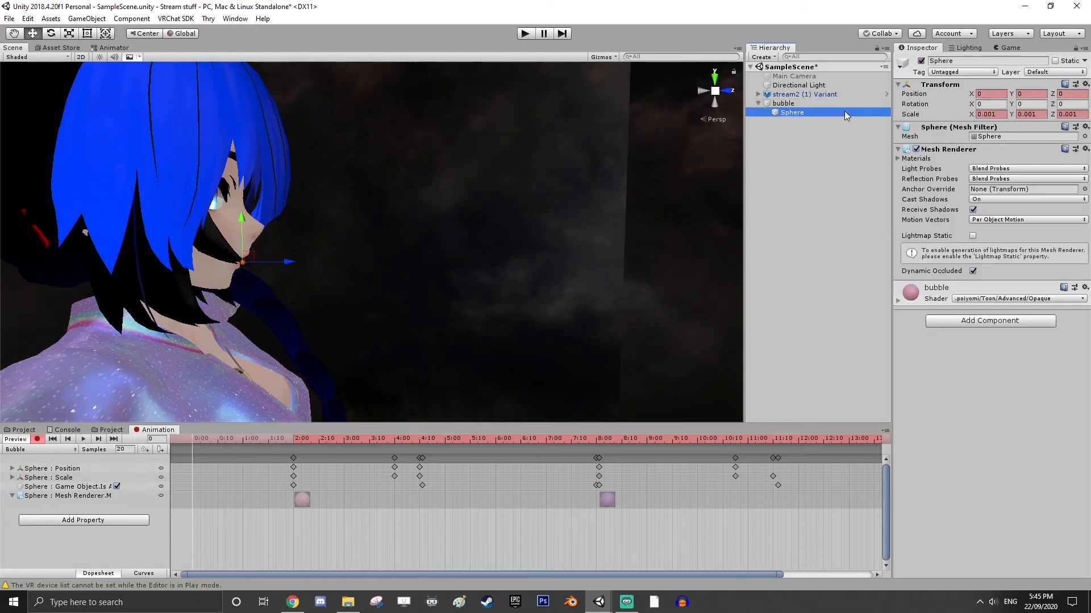
left_click(921, 60)
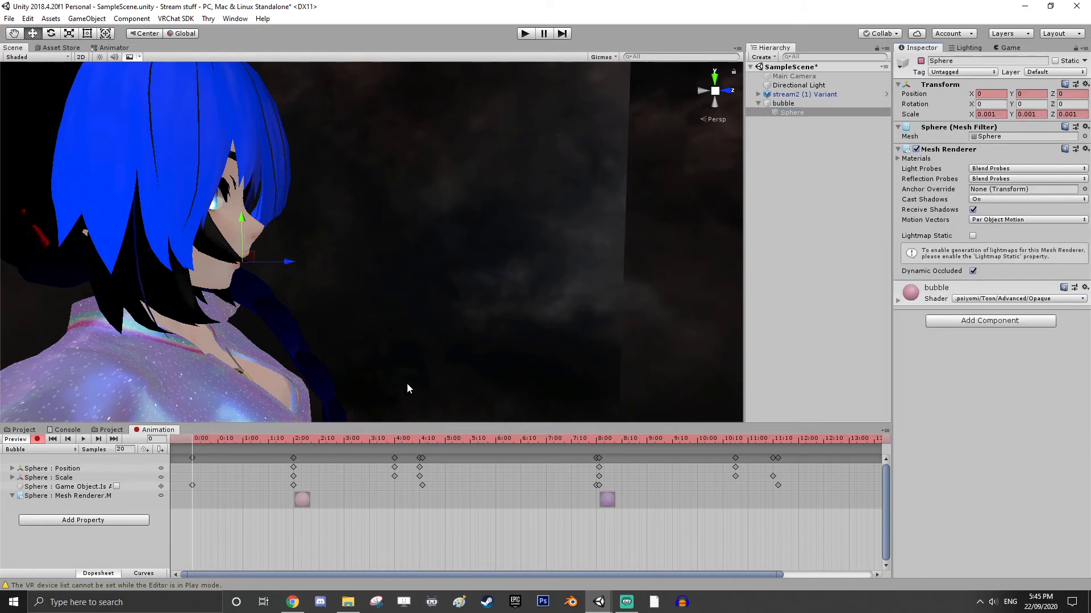
Play back the Bubble clip to frame 86, stop recording, and test the scene in Play mode
left_click(83, 440)
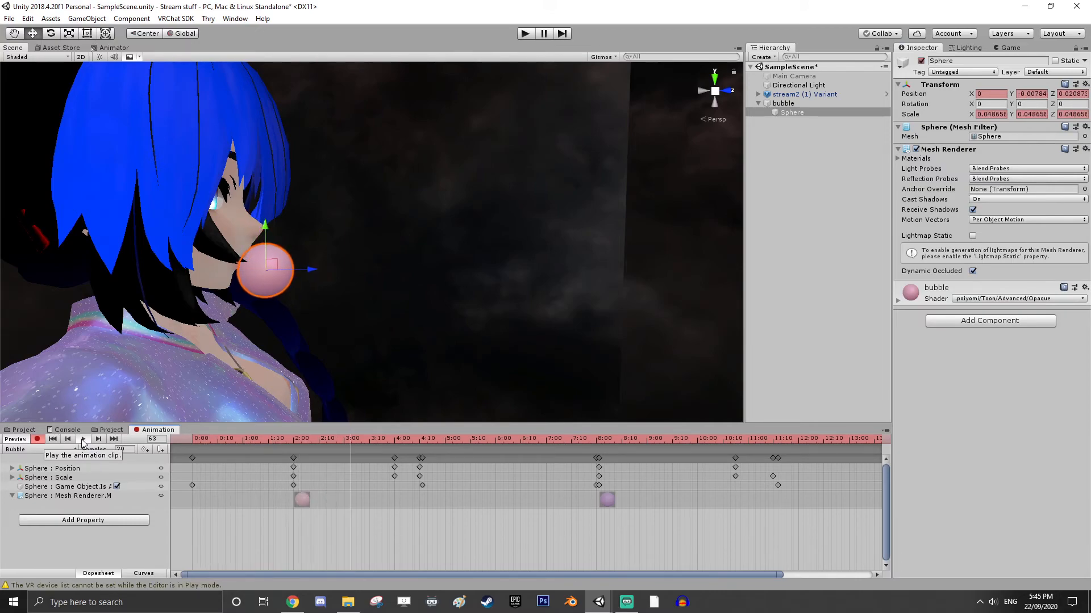
left_click(83, 439)
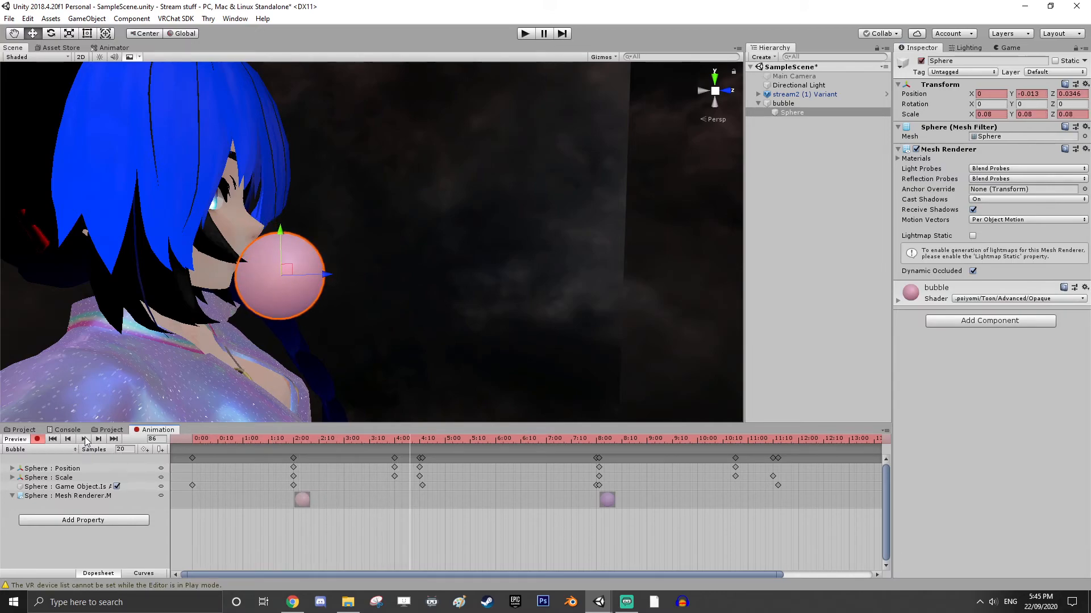
left_click(37, 439)
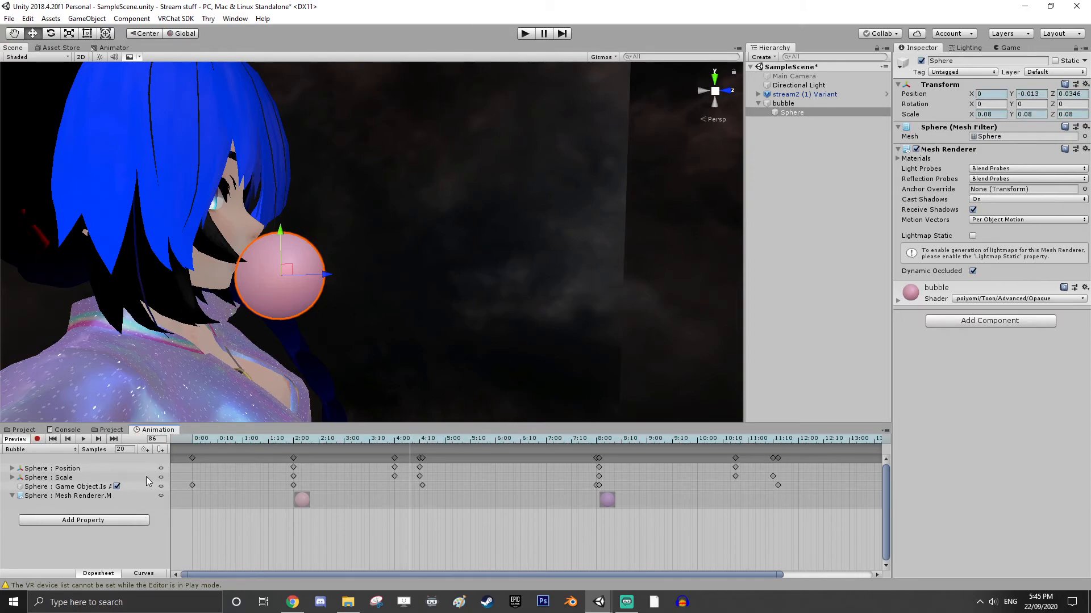
left_click(525, 34)
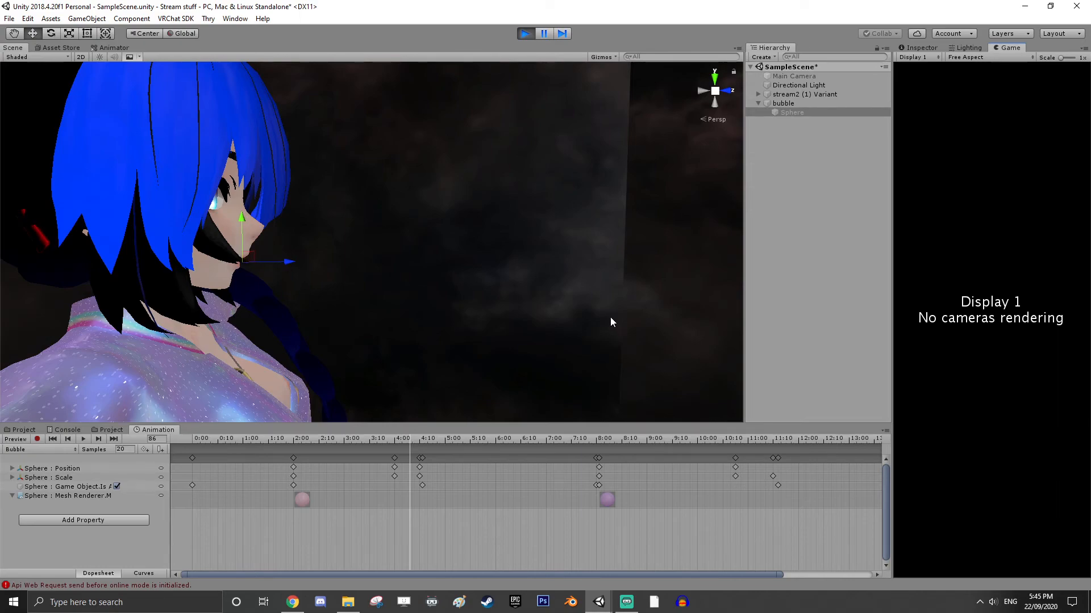
Exit Play mode and move the Bubble clip's last Game Object active-state key earlier to about 13:10
left_click(525, 35)
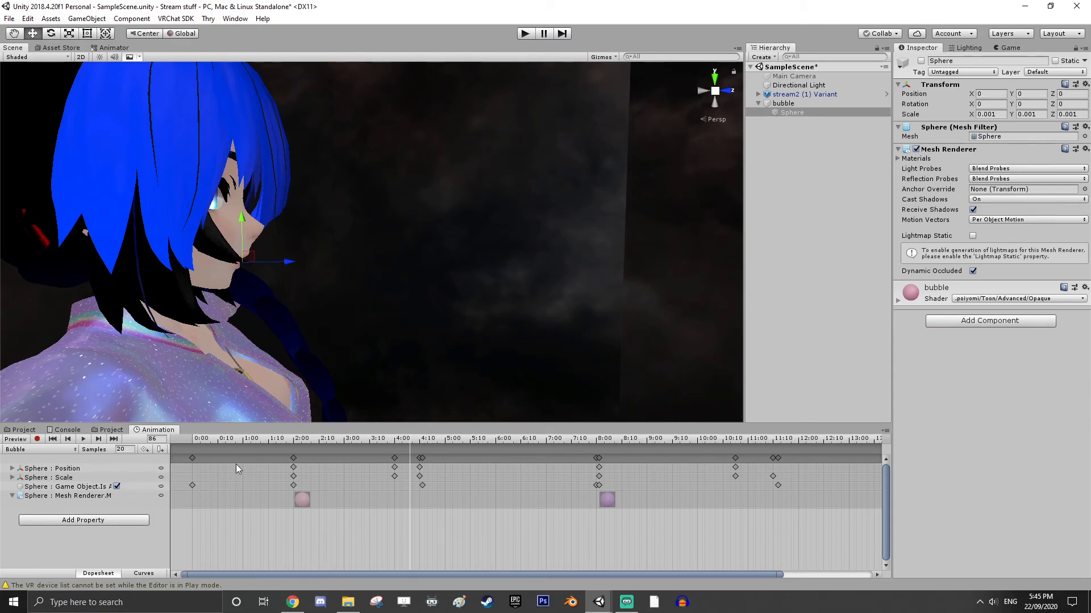
left_click_drag(422, 576, 606, 562)
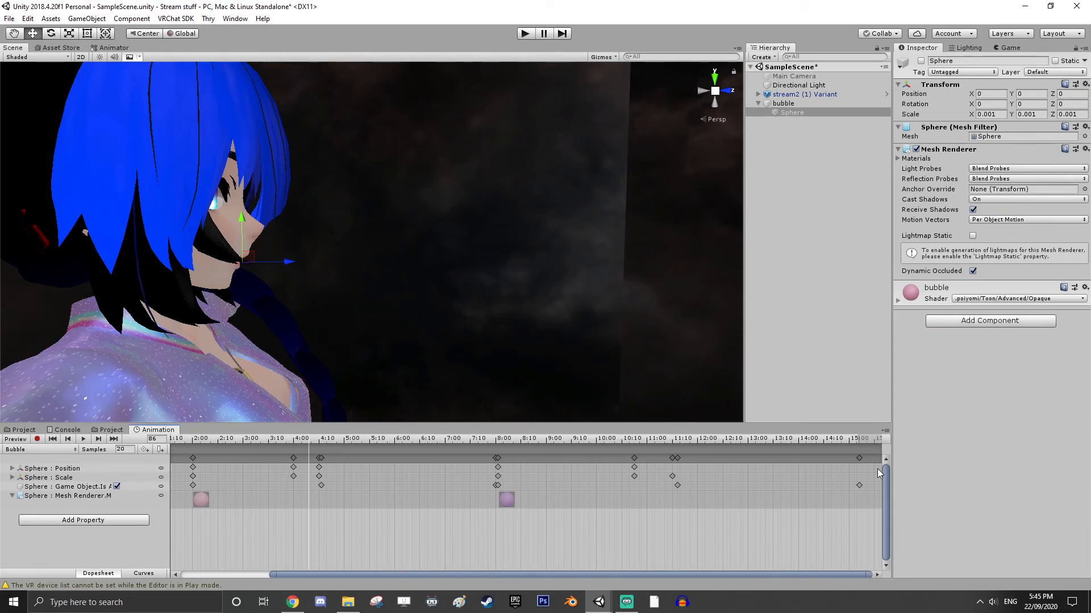
left_click(859, 458)
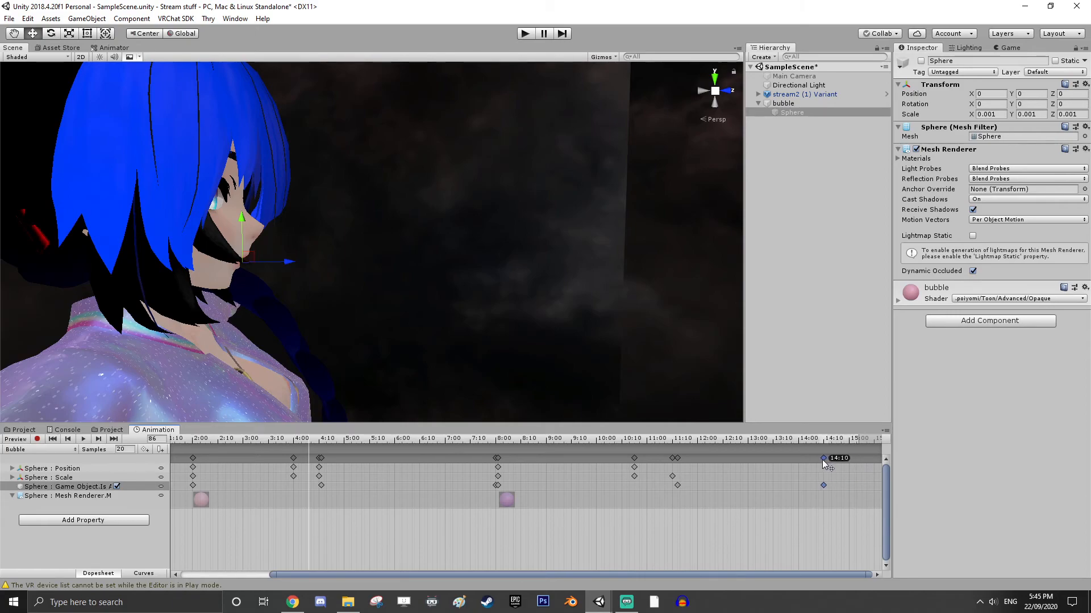
left_click_drag(778, 464, 774, 464)
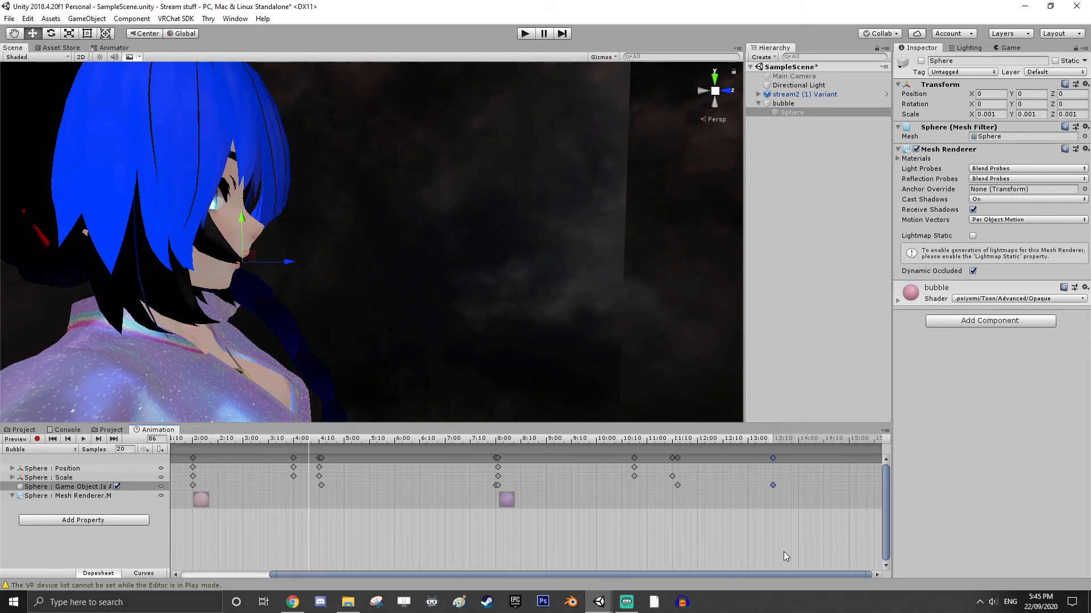
scroll(724, 527, "down", 1)
left_click_drag(532, 573, 374, 564)
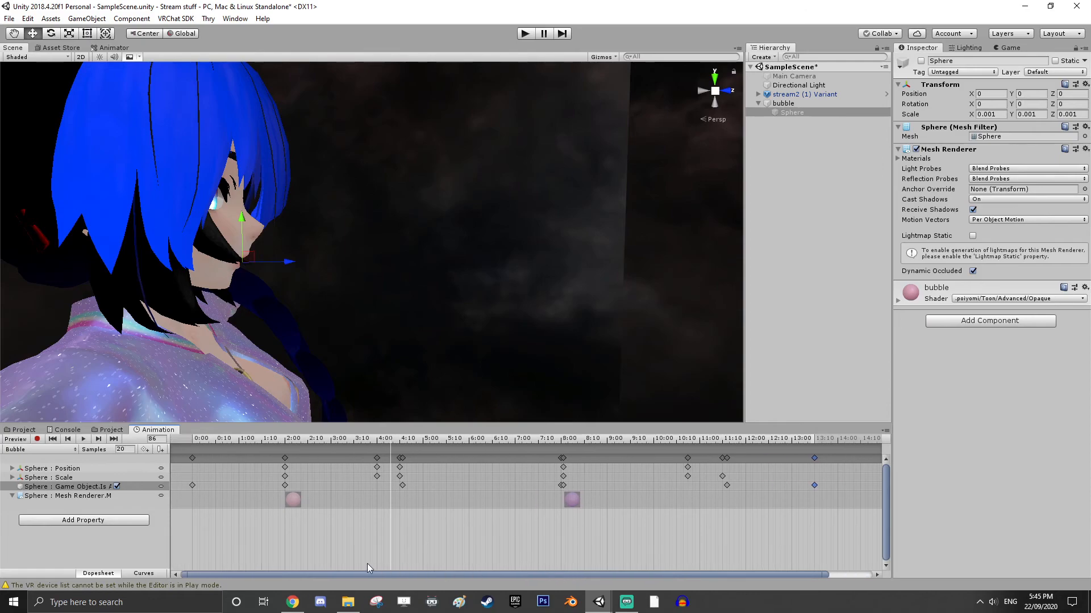
Expand the avatar's armature down to the Head bone and try to parent the bubble object to it
left_click(23, 430)
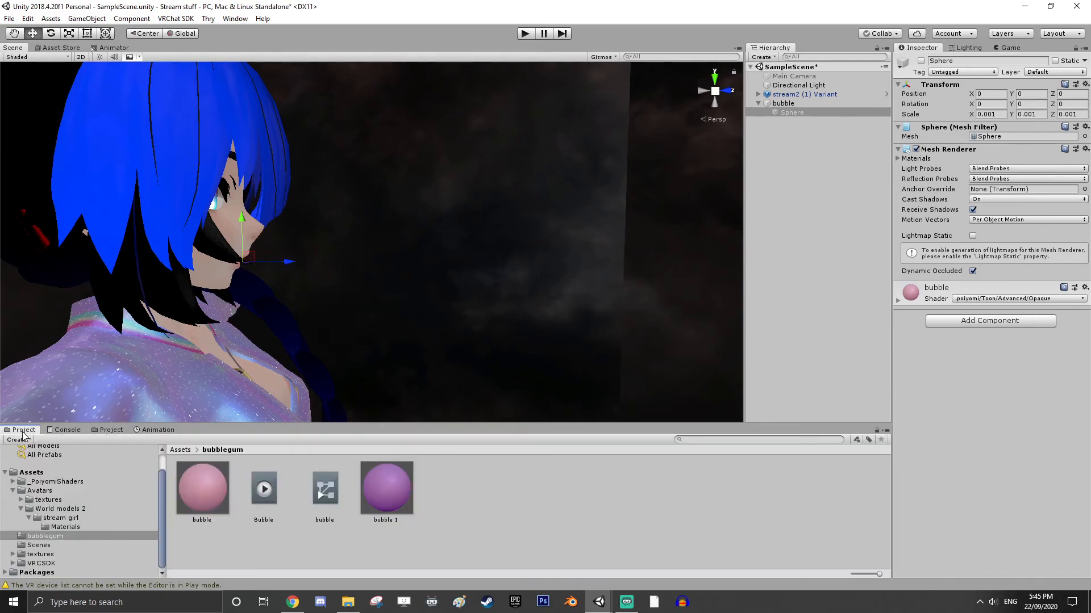
left_click(758, 95)
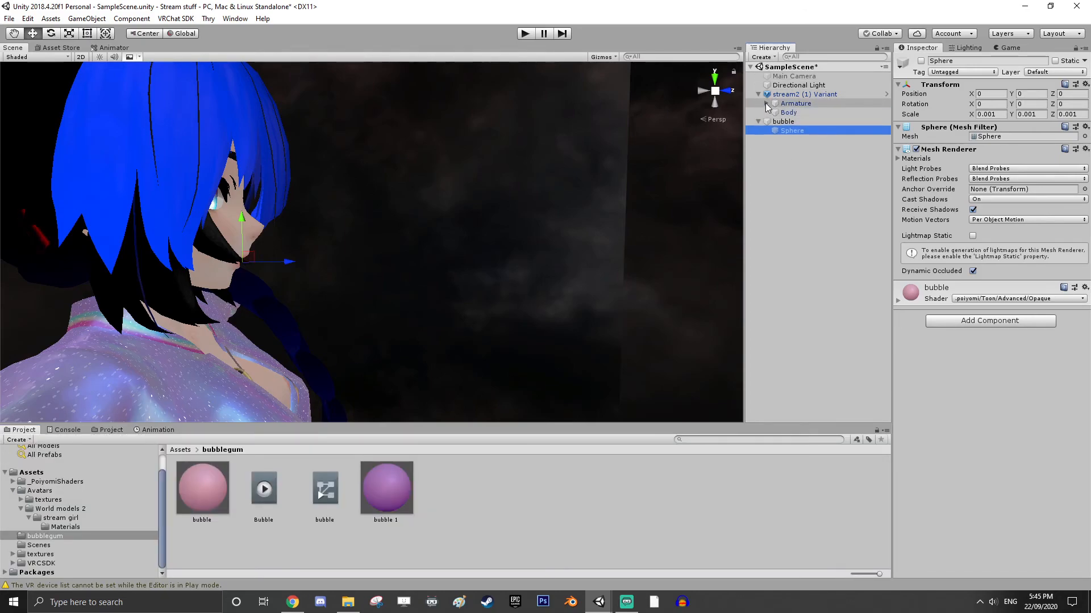
left_click(766, 104)
left_click(774, 112)
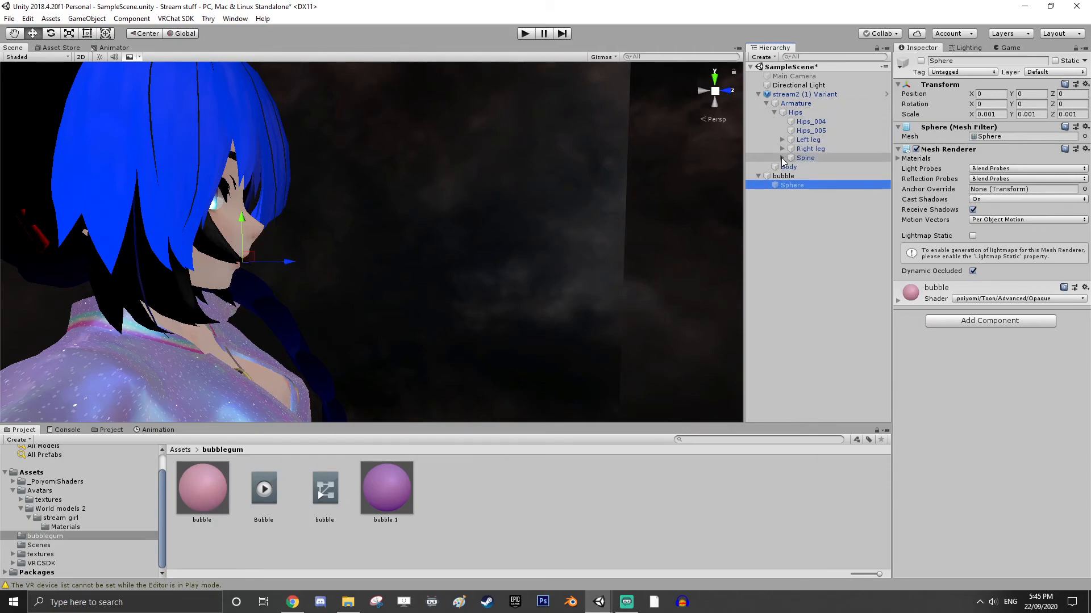
left_click(782, 158)
left_click(790, 167)
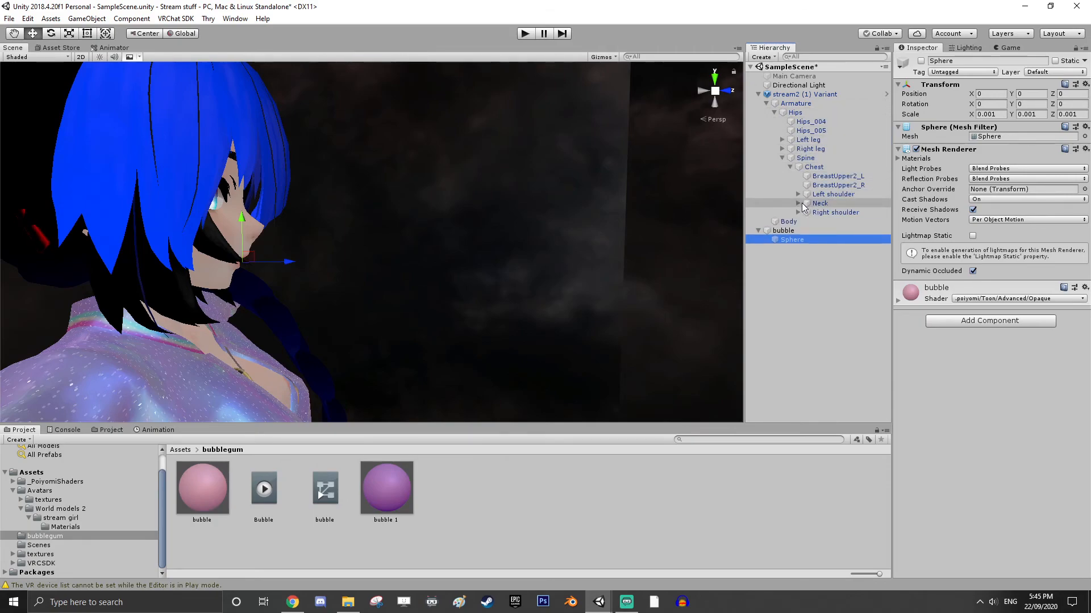
left_click(798, 203)
left_click(806, 212)
left_click_drag(780, 349, 825, 220)
left_click(623, 324)
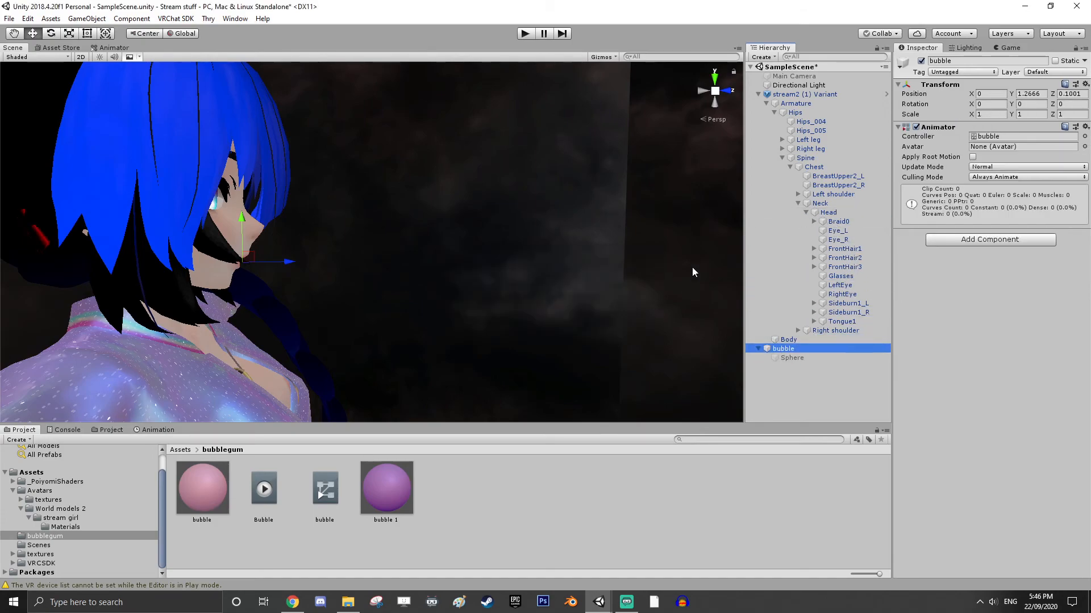
Unpack the stream2 (1) Variant prefab and make the bubble object a child of the Head bone
left_click(793, 96)
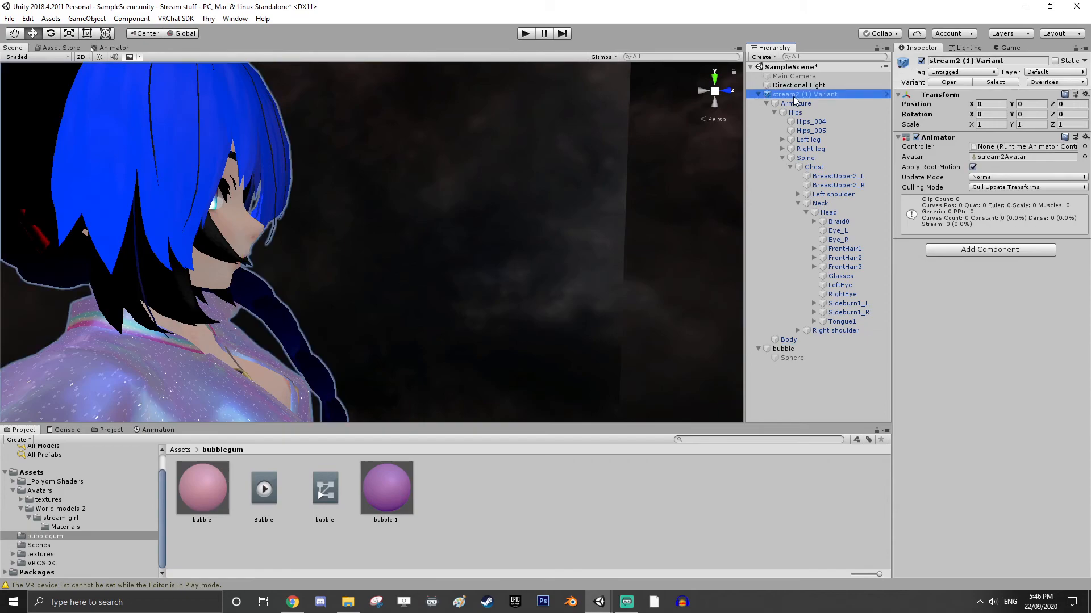
right_click(793, 96)
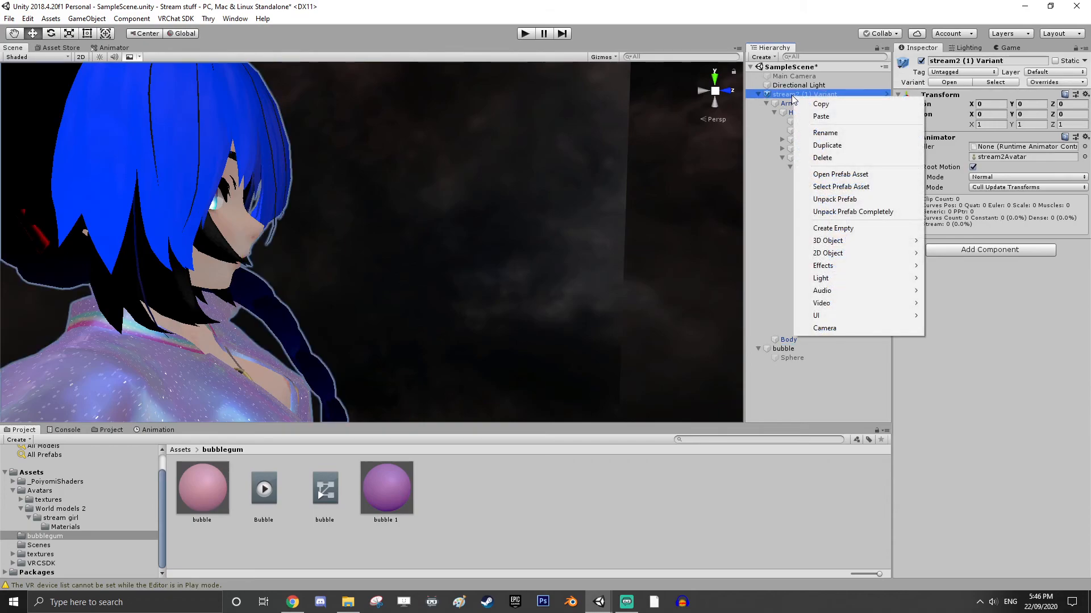
left_click(839, 200)
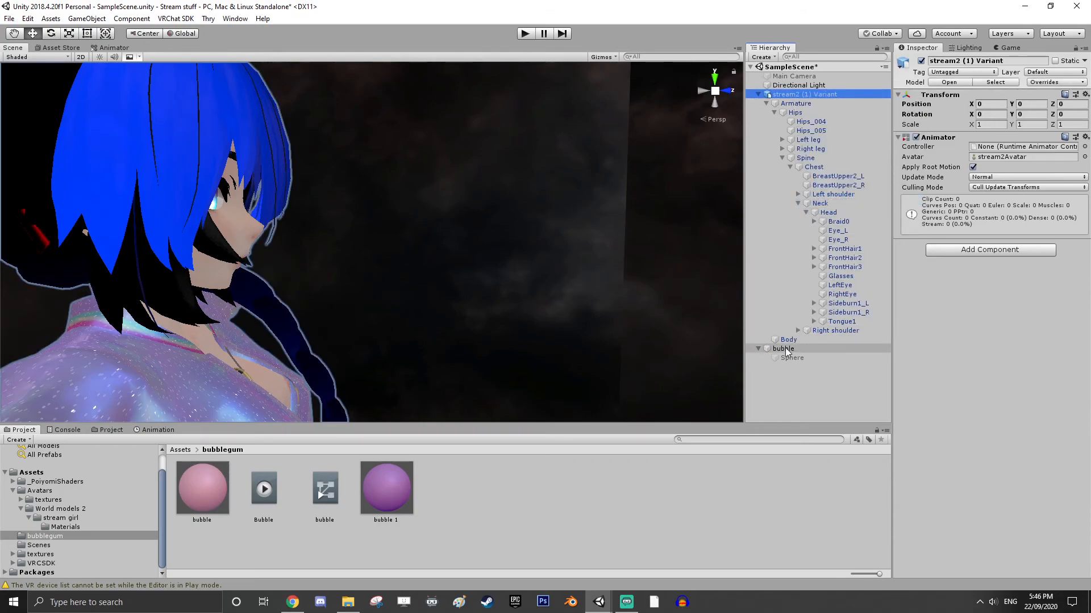
left_click_drag(783, 349, 829, 214)
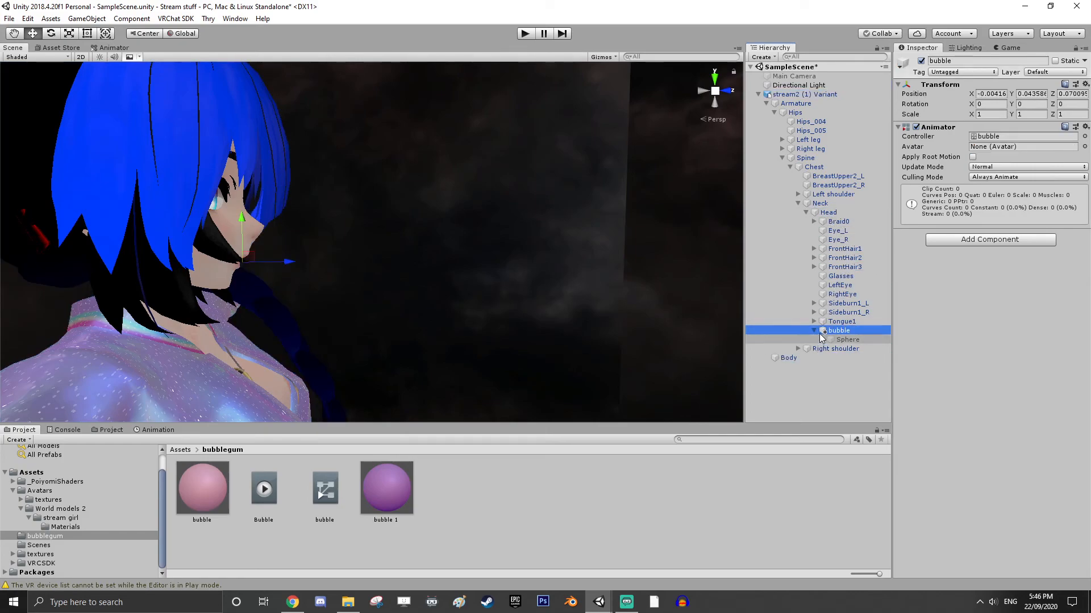
Run the scene in Play mode and watch the head-attached bubble animation from the side and front
left_click(524, 34)
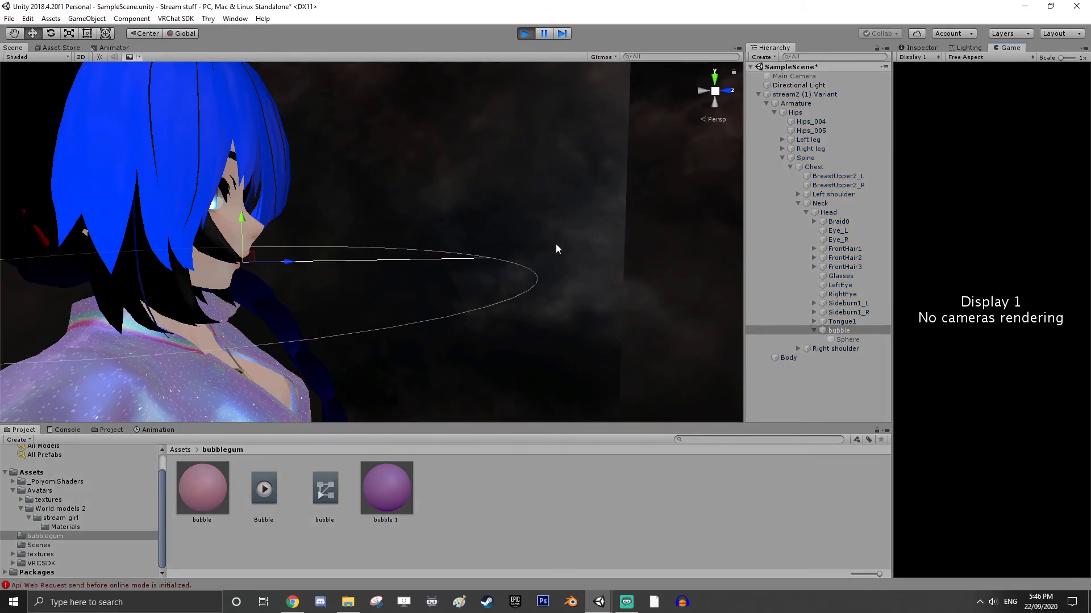
left_click(602, 349)
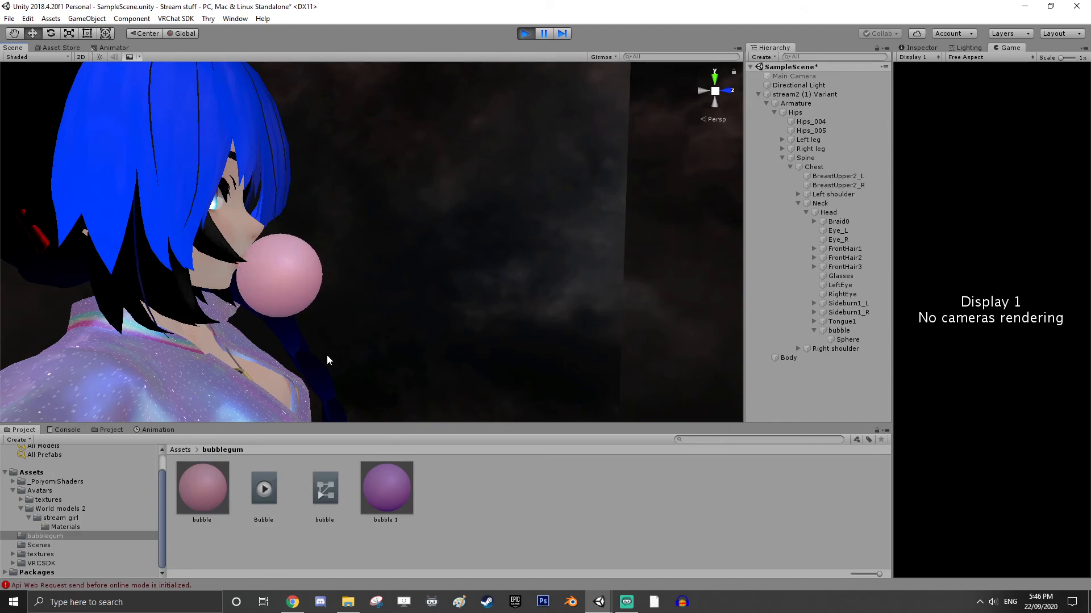
left_click_drag(445, 335, 498, 258, "alt")
Nudge the bubble object slightly sideways along the X axis to line it up with the avatar's mouth
left_click(839, 330)
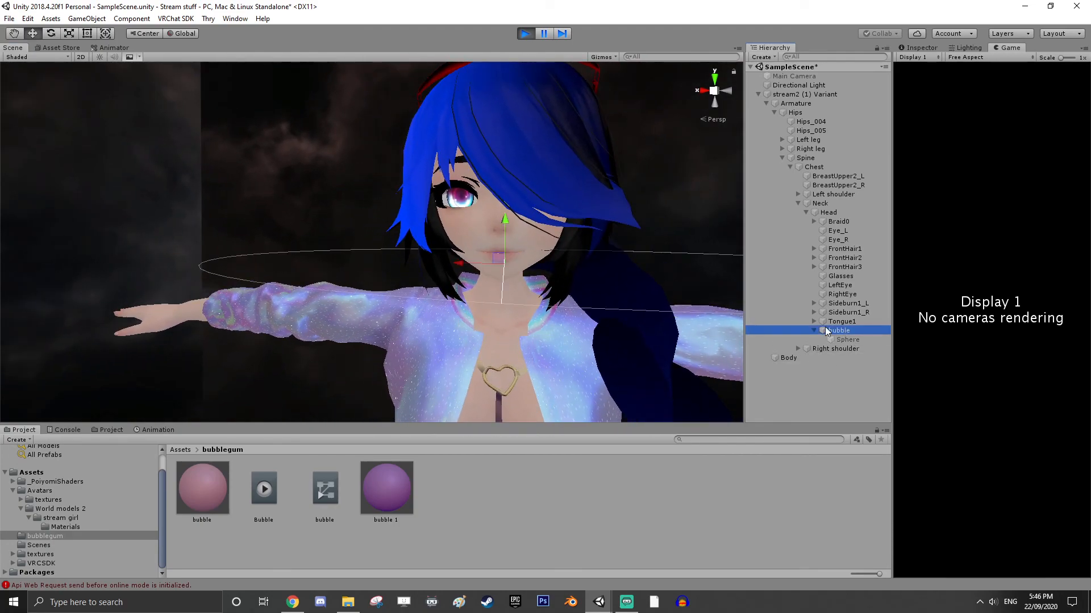
left_click_drag(463, 263, 459, 260)
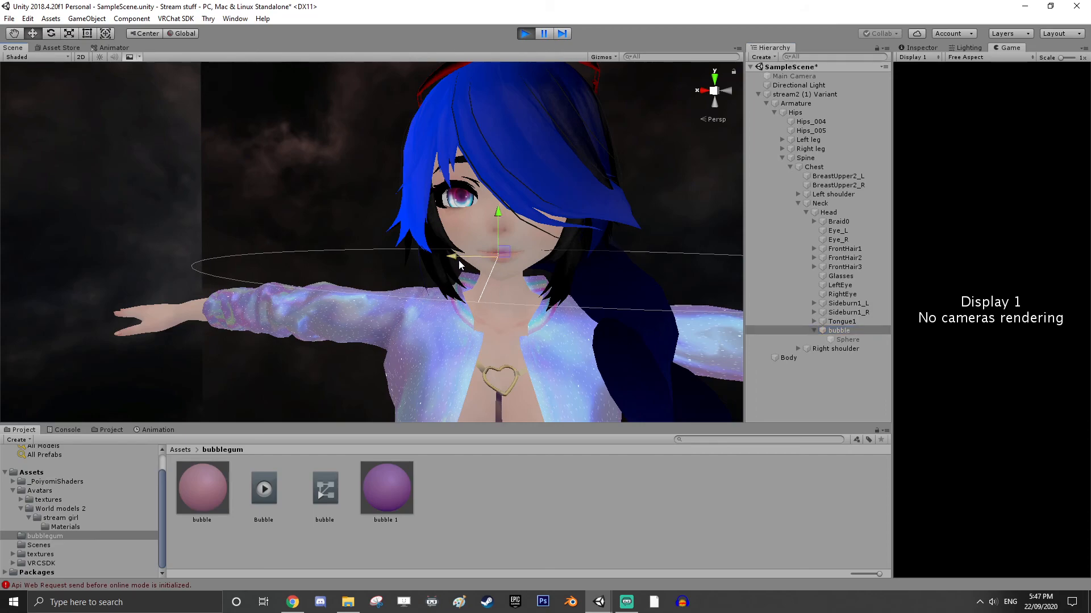
left_click_drag(504, 302, 603, 311, "alt")
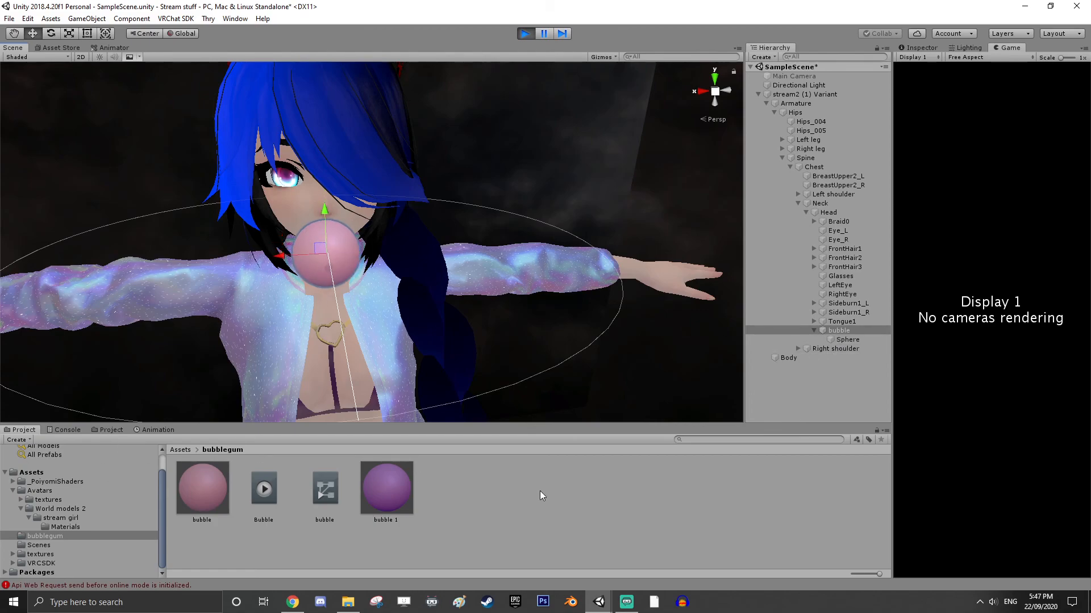
Examine the running pink and purple bubble animation around the avatar's head from several angles
scroll(455, 285, "down", 3)
right_click_drag(455, 286, 541, 330)
mouse_move(542, 331)
middle_mouse_down()
mouse_move(580, 329)
mouse_move(557, 335)
middle_mouse_up()
scroll(500, 345, "up", 3)
right_click_drag(499, 347, 461, 341)
scroll(469, 336, "down", 4)
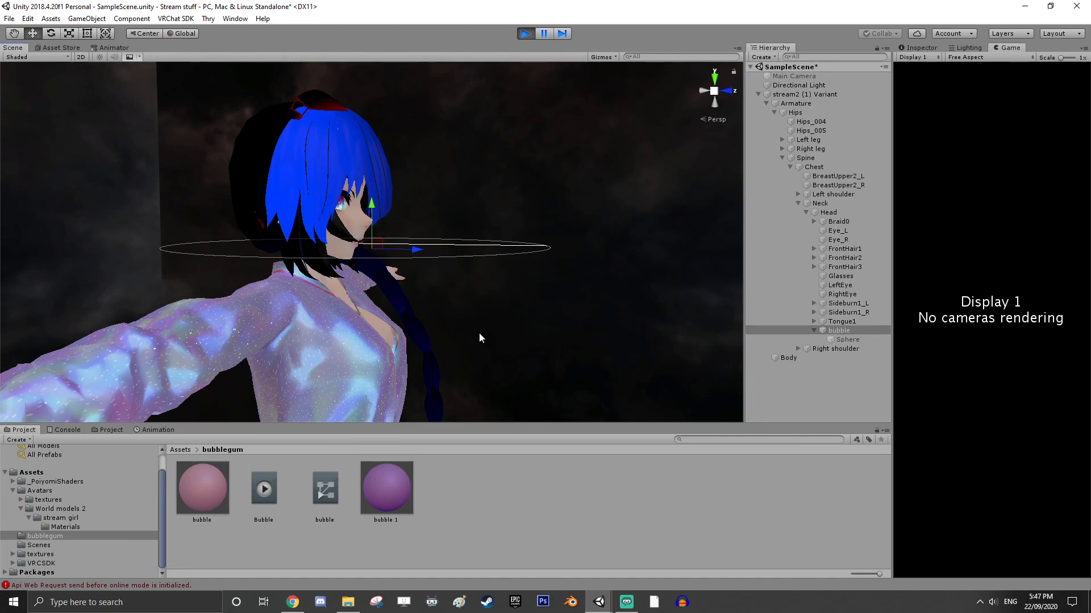
right_click_drag(482, 336, 558, 329)
middle_click_drag(501, 329, 510, 336)
right_click_drag(510, 337, 440, 343)
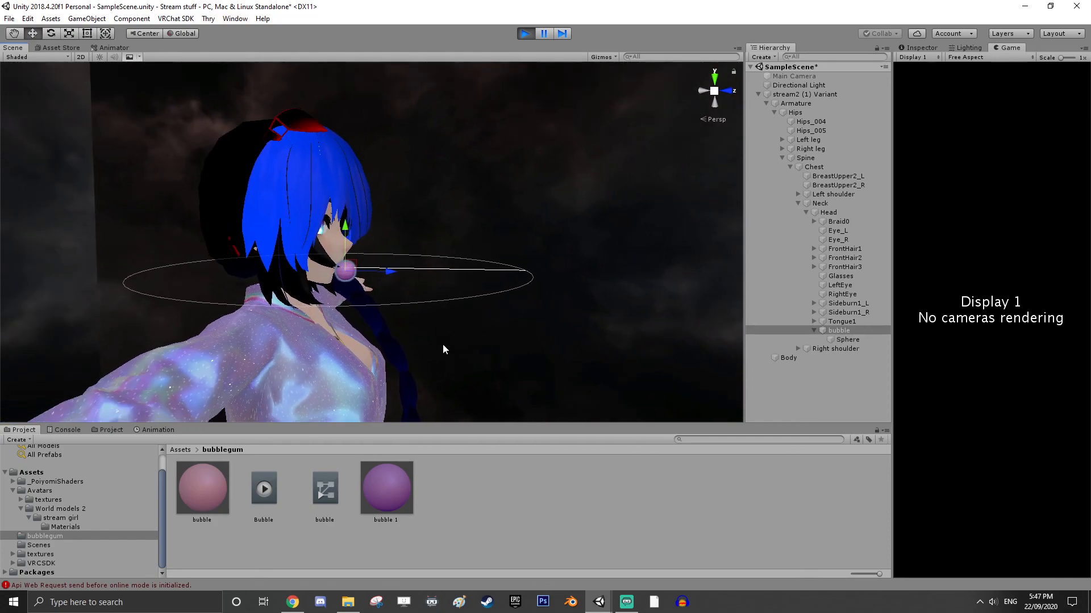